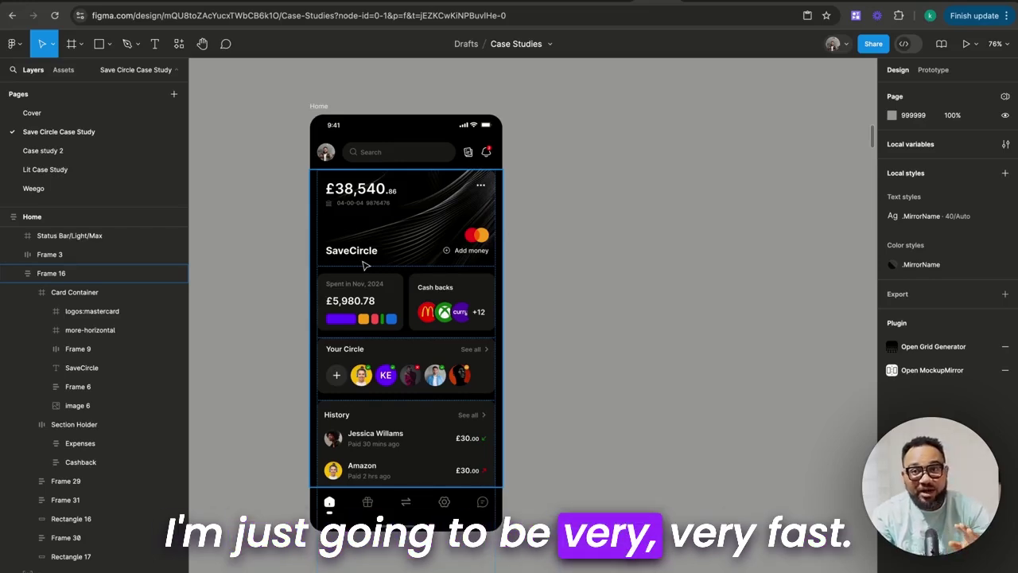
# Duplicate the Home frame, then delete the header row, main content and bottom nav from the copy
pyautogui.click(318, 108)
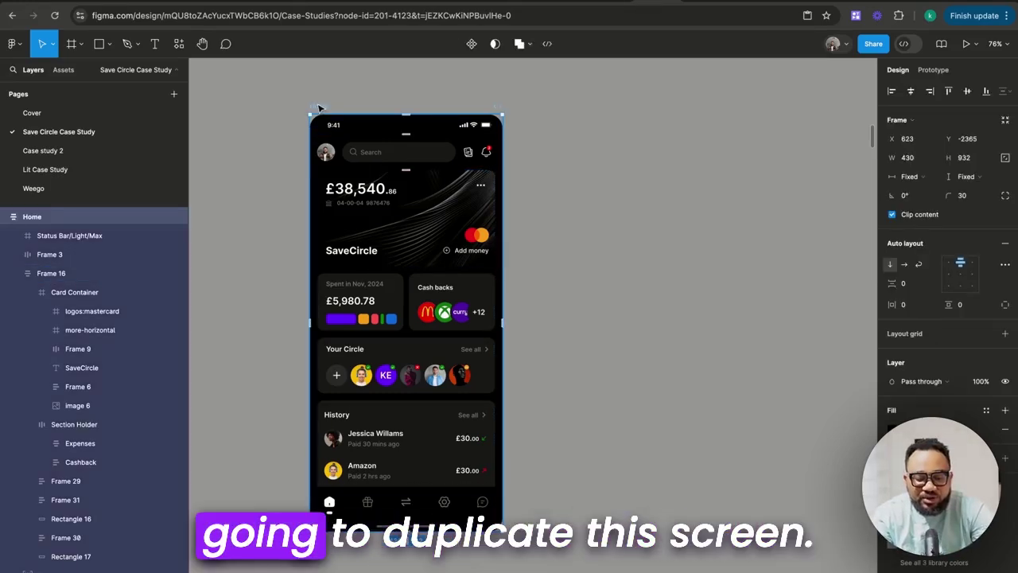
pyautogui.hotkey('ctrl', 'd')
pyautogui.click(618, 156)
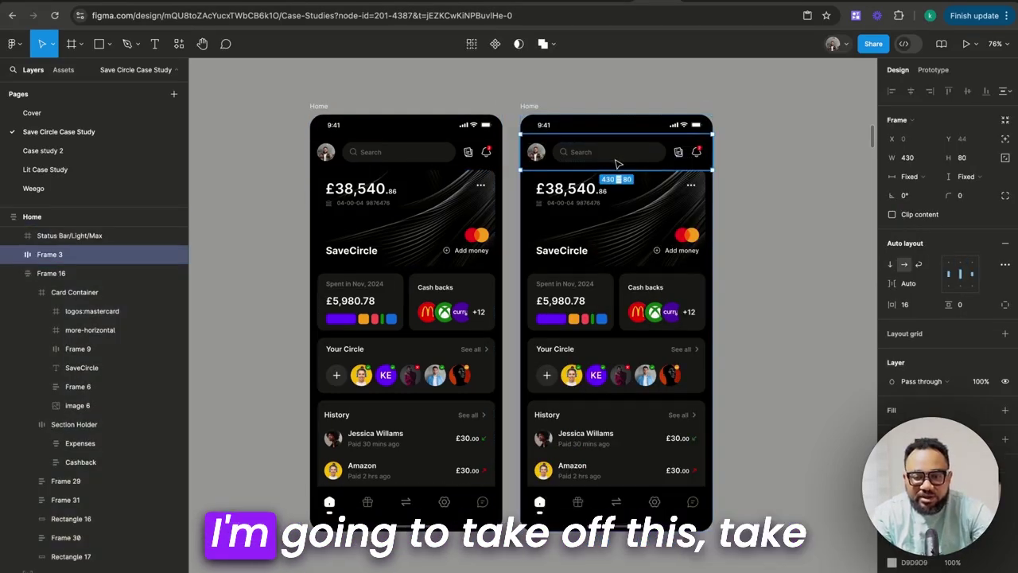
pyautogui.press('Delete')
pyautogui.press('Delete')
pyautogui.click(602, 510)
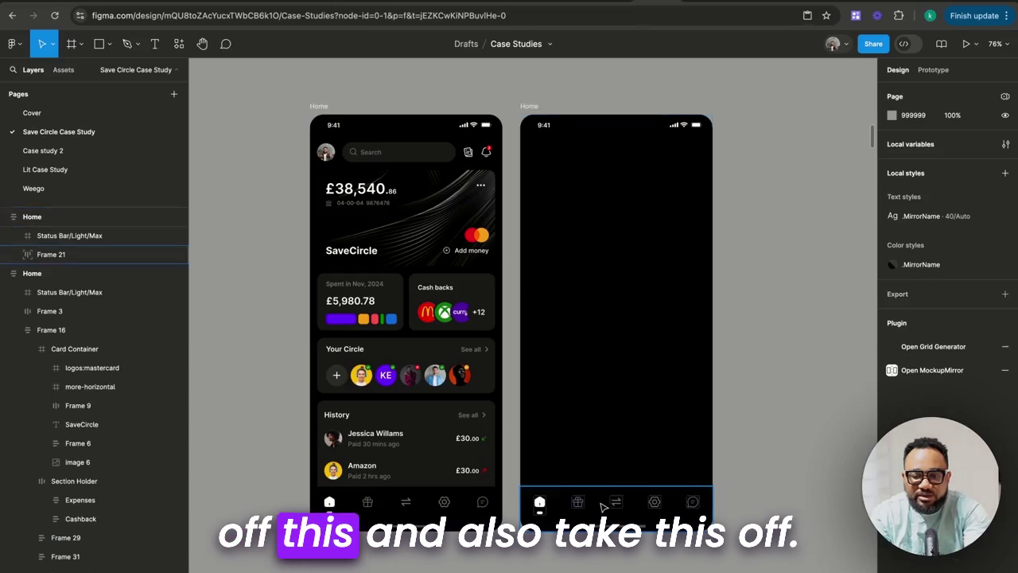
pyautogui.press('Delete')
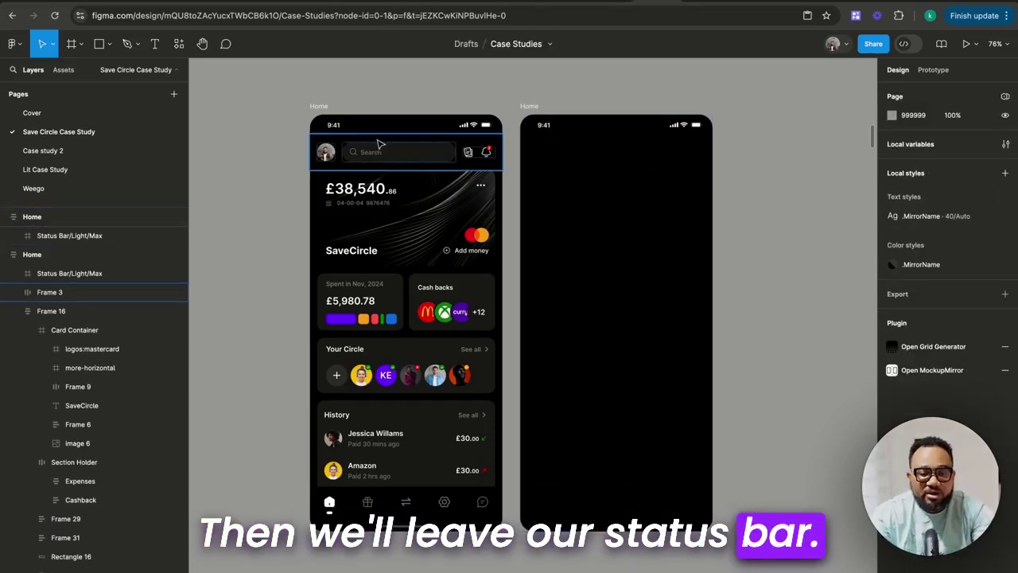
# Draw an ellipse beside the screens and scale it to a 54×54 circle
pyautogui.click(355, 156)
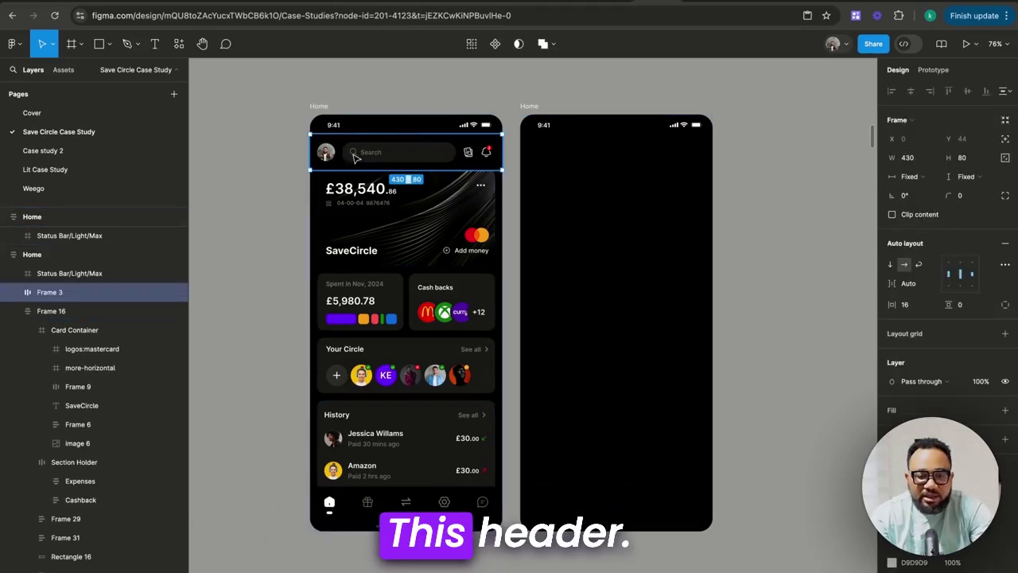
pyautogui.click(109, 44)
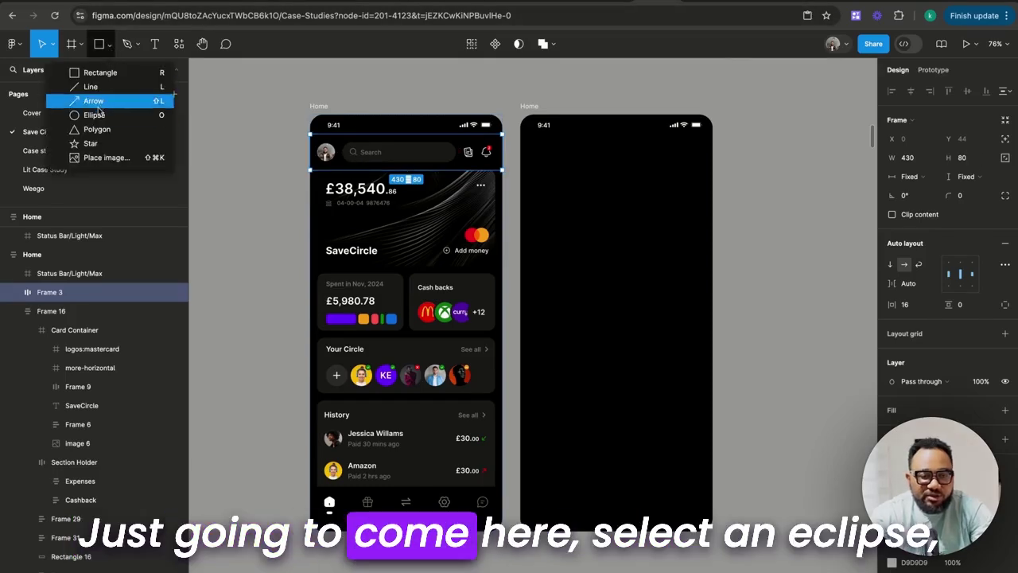
pyautogui.click(95, 115)
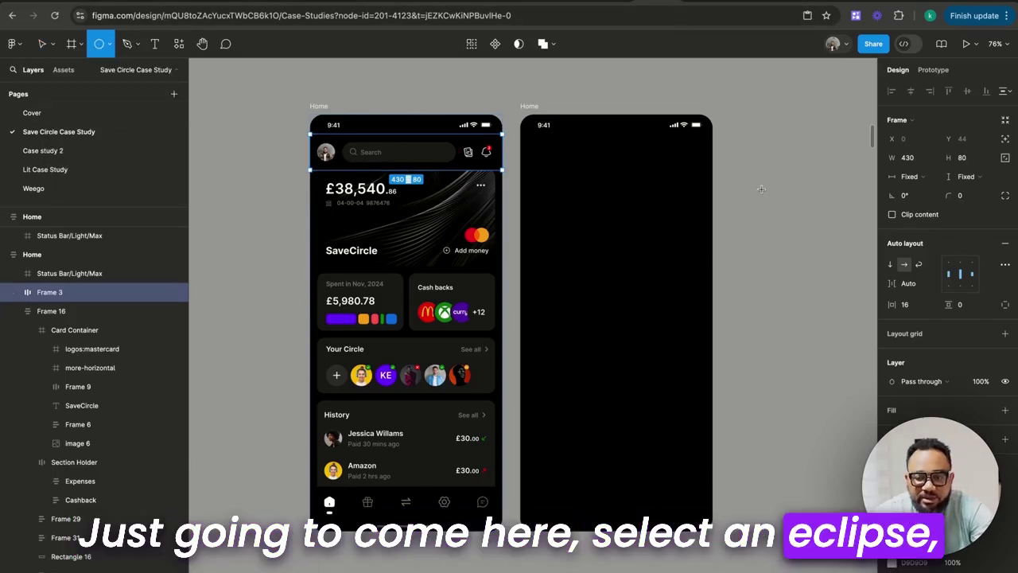
pyautogui.click(761, 188)
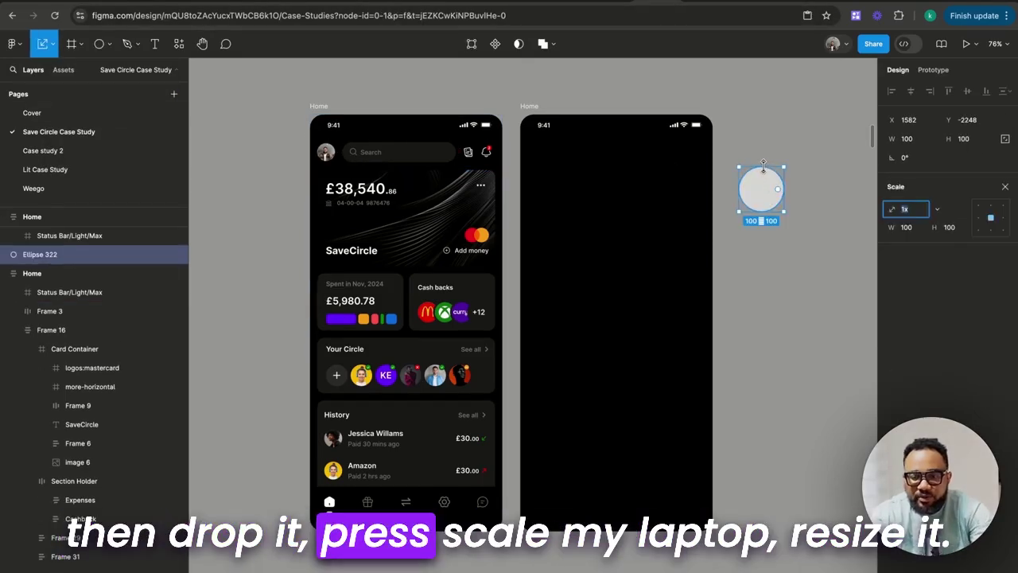
pyautogui.moveTo(764, 163); pyautogui.dragTo(761, 183)
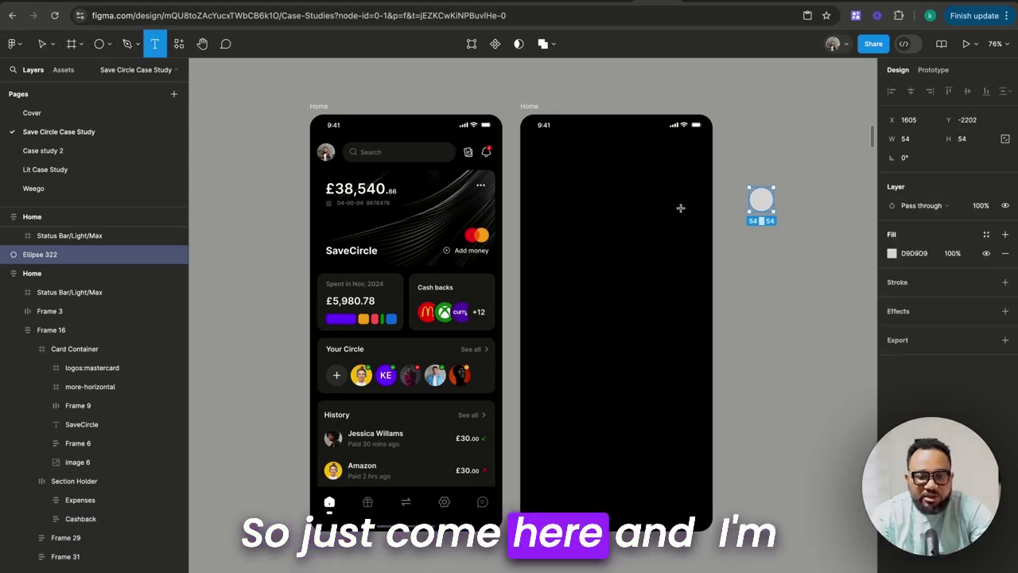
# Add a 'Search' text label next to the circle, set to size 14 Regular
pyautogui.click(812, 197)
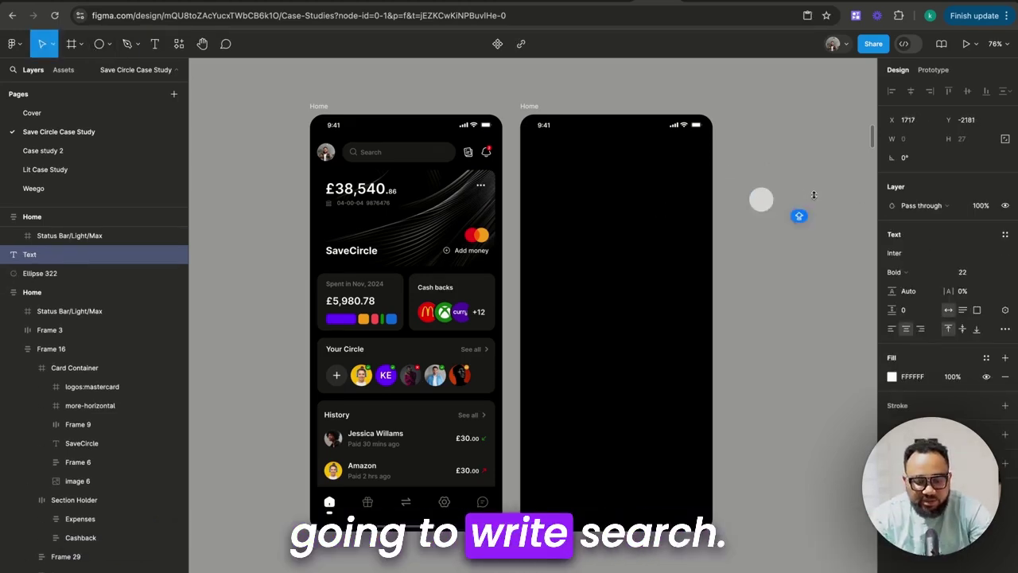
pyautogui.write('Search')
pyautogui.press('Escape')
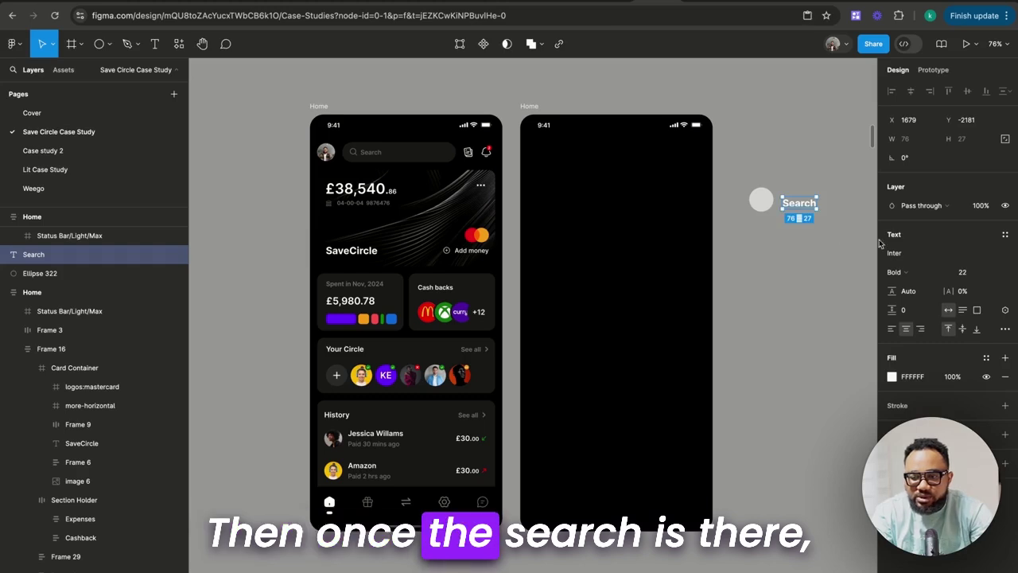
pyautogui.click(999, 272)
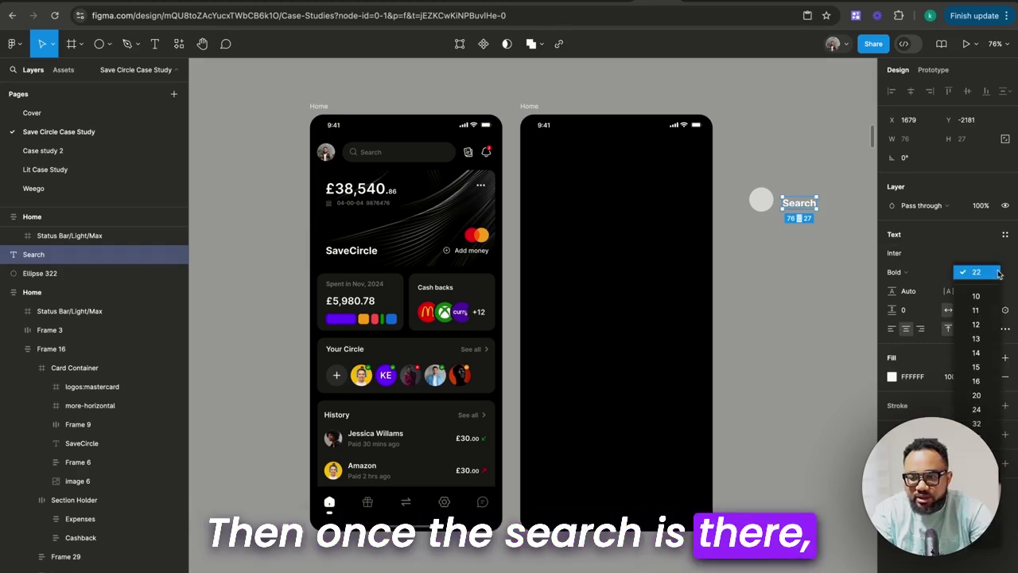
pyautogui.click(991, 358)
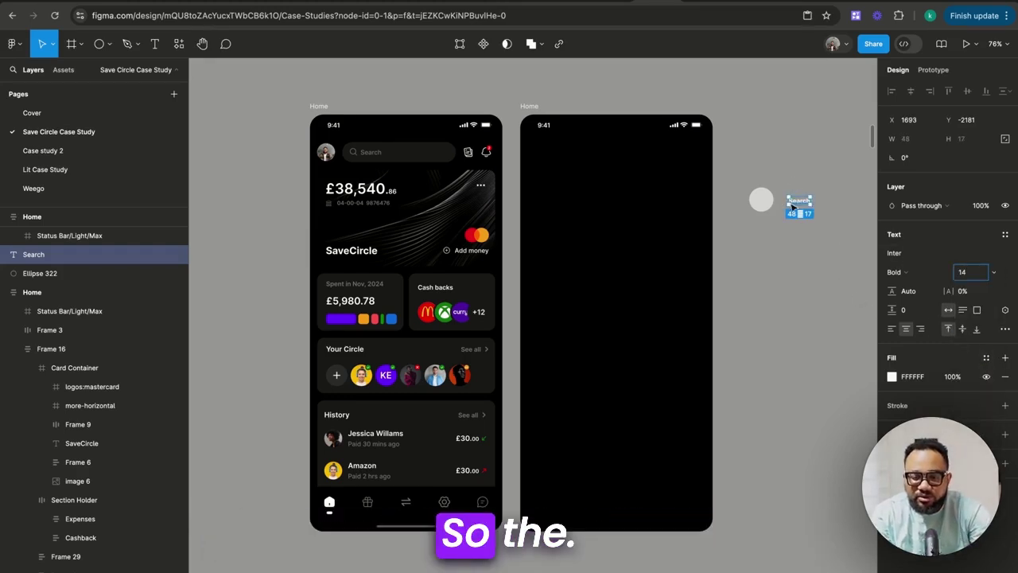
pyautogui.click(899, 272)
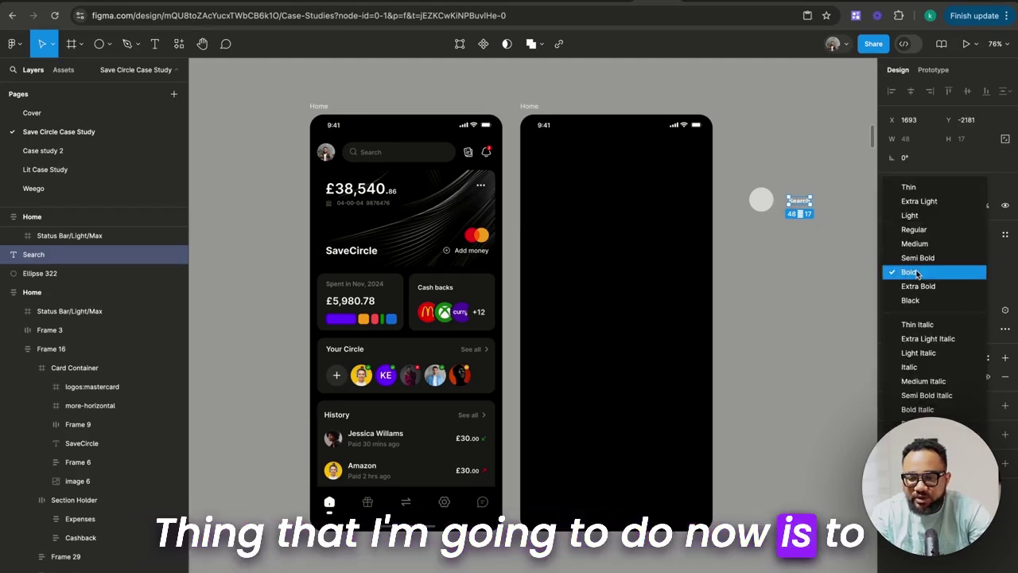
pyautogui.click(923, 230)
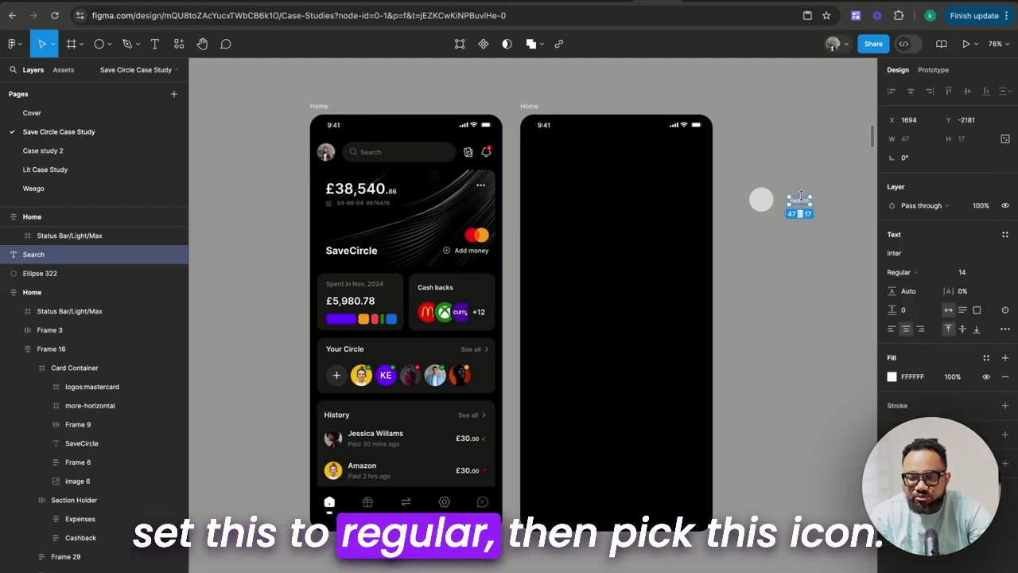
pyautogui.click(757, 278)
# Copy the search icon beside the Search label and wrap both in auto layout
pyautogui.keyDown('super'); pyautogui.click(354, 153); pyautogui.keyUp('super')
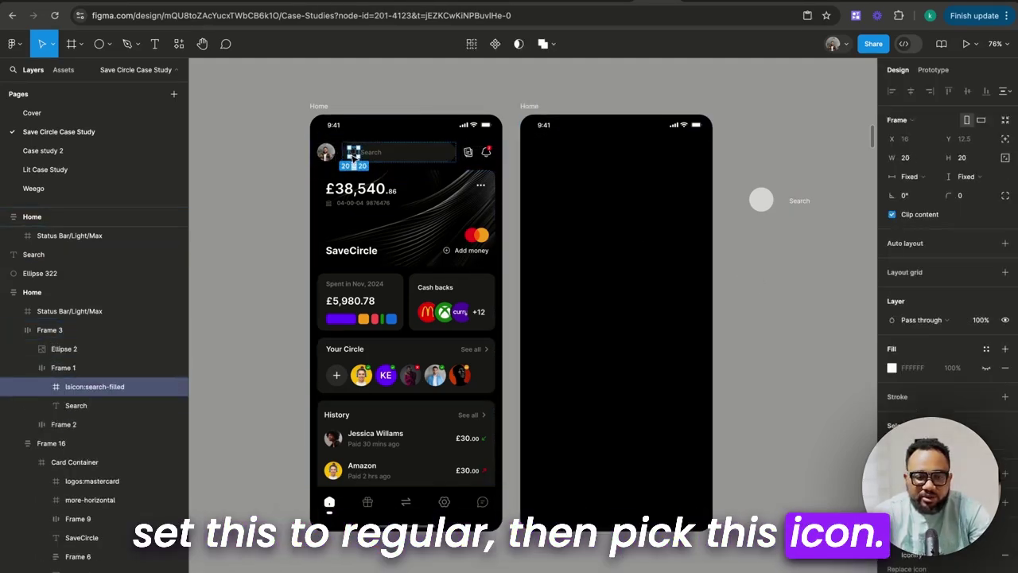
pyautogui.press('super+d')
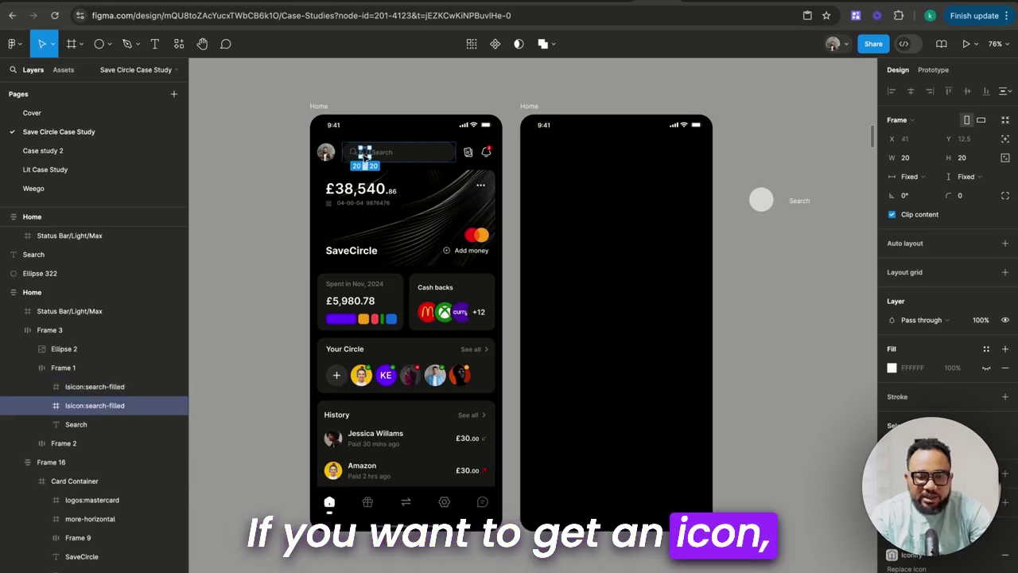
pyautogui.moveTo(609, 222); pyautogui.dragTo(782, 219)
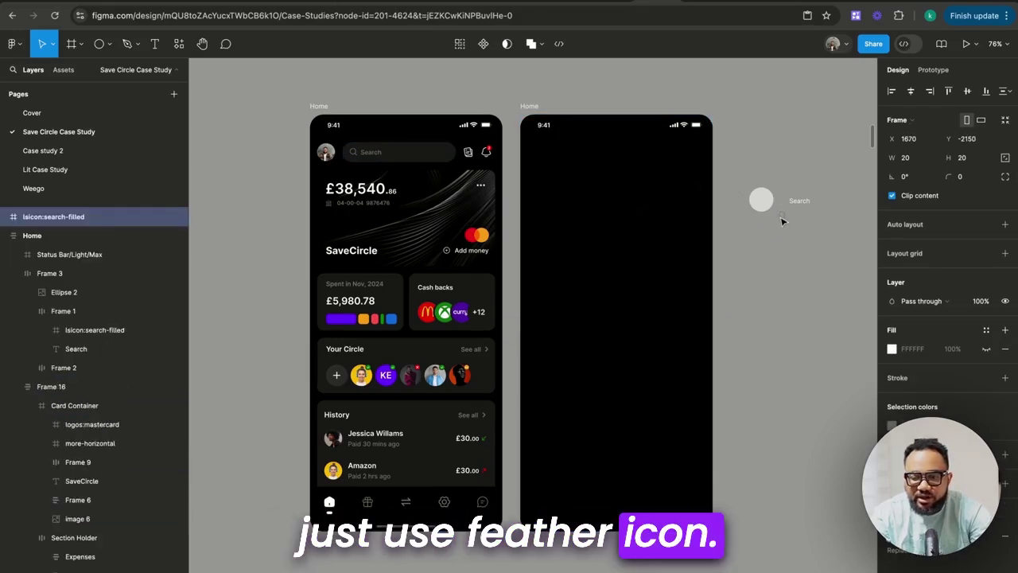
pyautogui.scroll(3, 811, 203)
pyautogui.scroll(3, 812, 203)
pyautogui.click(794, 229)
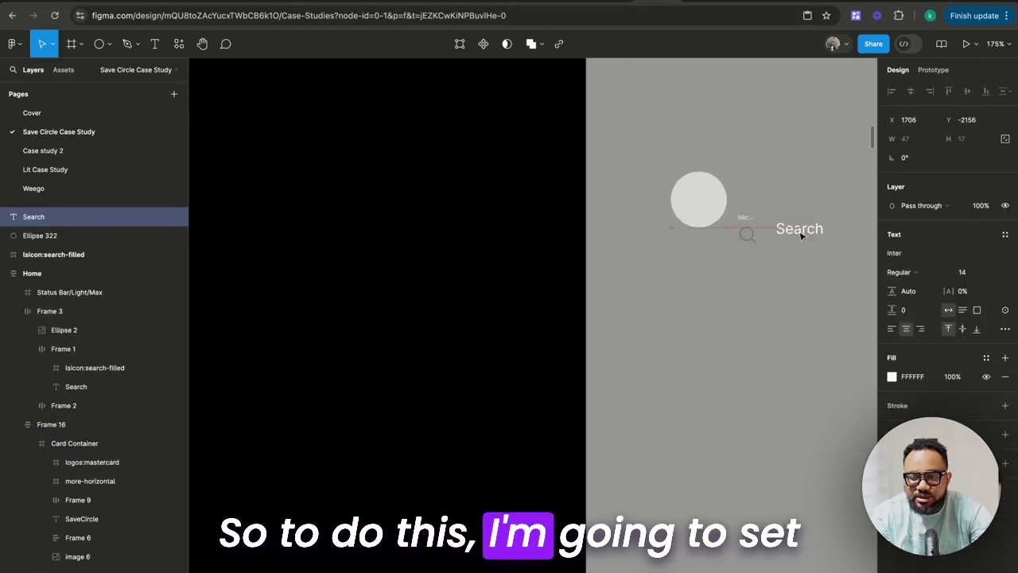
pyautogui.click(691, 217)
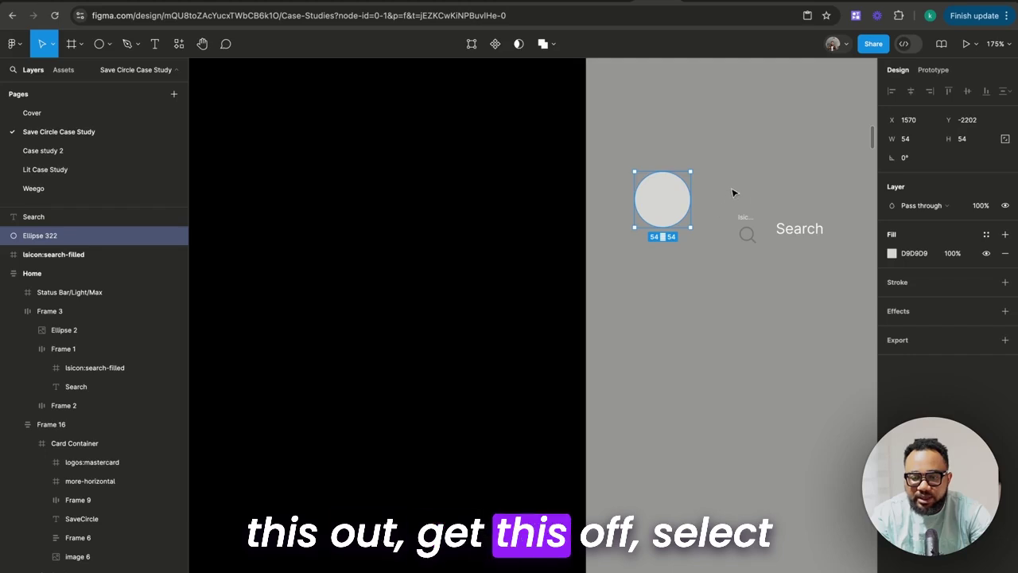
pyautogui.moveTo(726, 204); pyautogui.dragTo(846, 282)
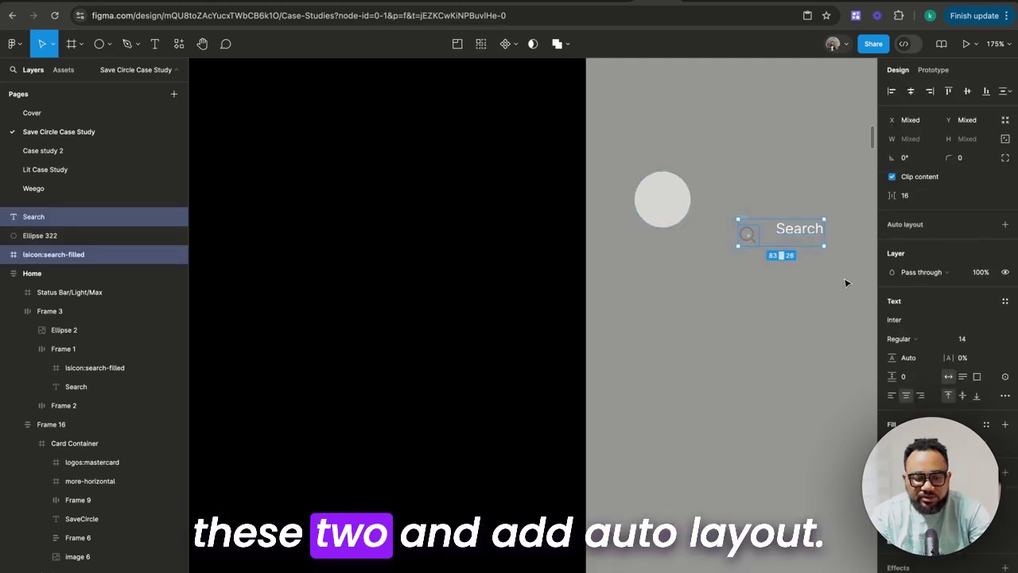
pyautogui.hotkey('shift', 'a')
# Give the search bar gap 10, vertical padding 10, horizontal padding 16, and widen it to 266
pyautogui.hscroll(5, 846, 281)
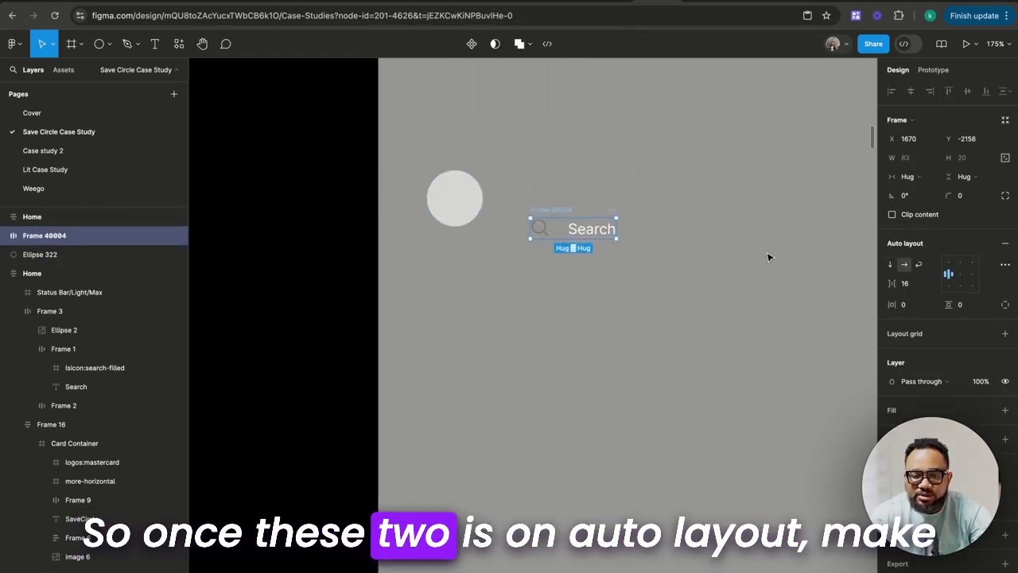
pyautogui.click(911, 284)
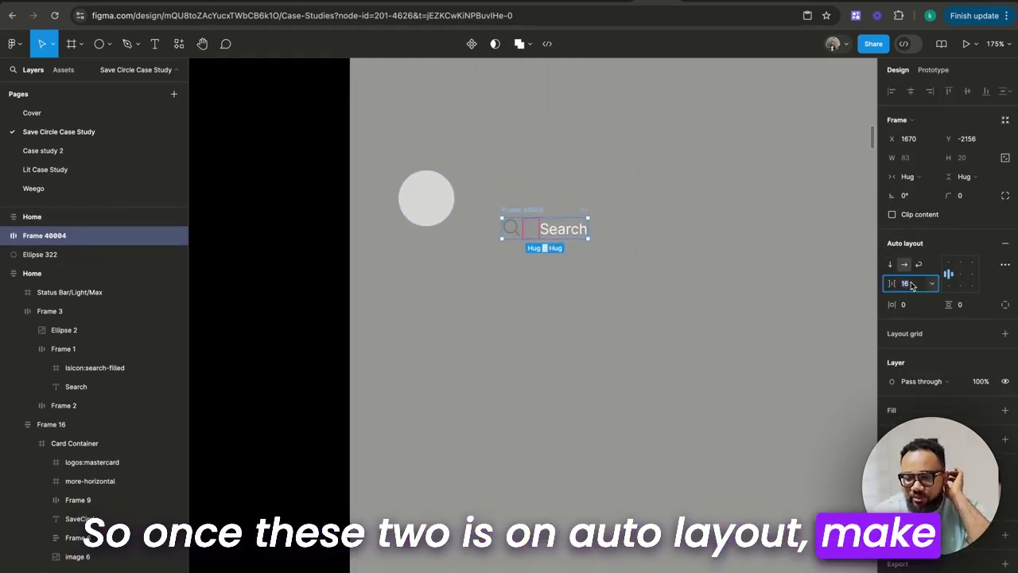
pyautogui.write('10')
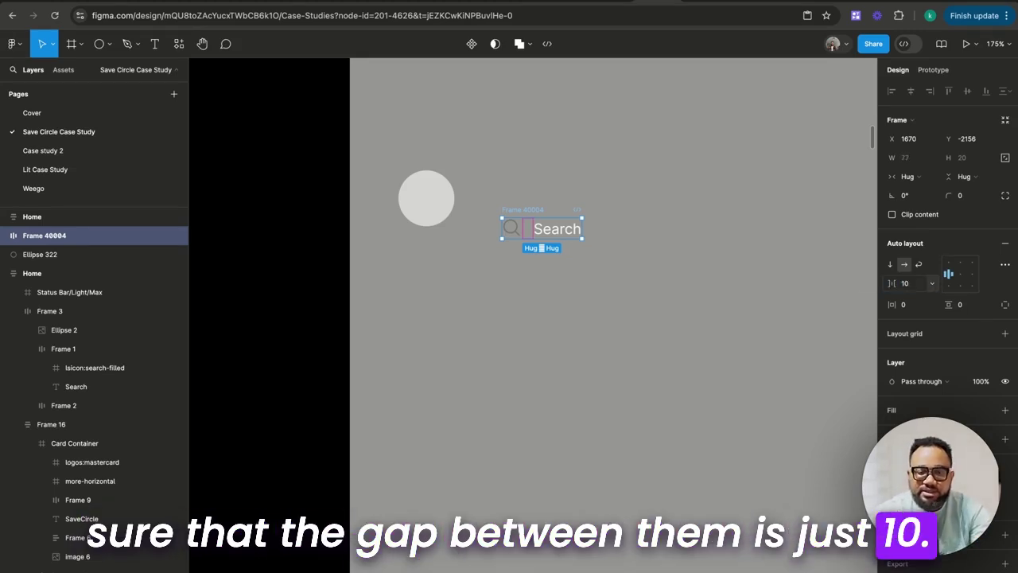
pyautogui.click(963, 305)
pyautogui.write('10')
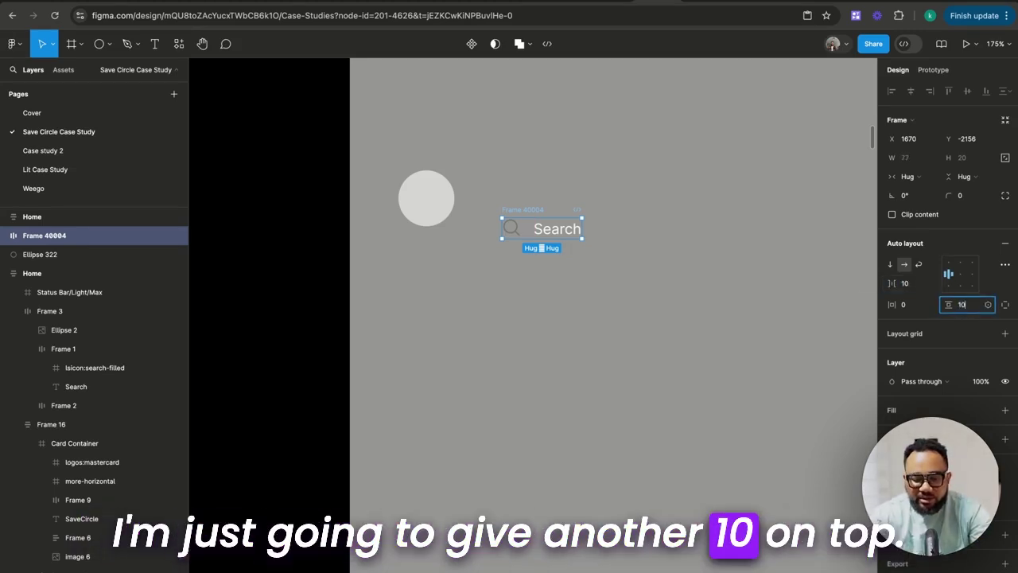
pyautogui.click(912, 307)
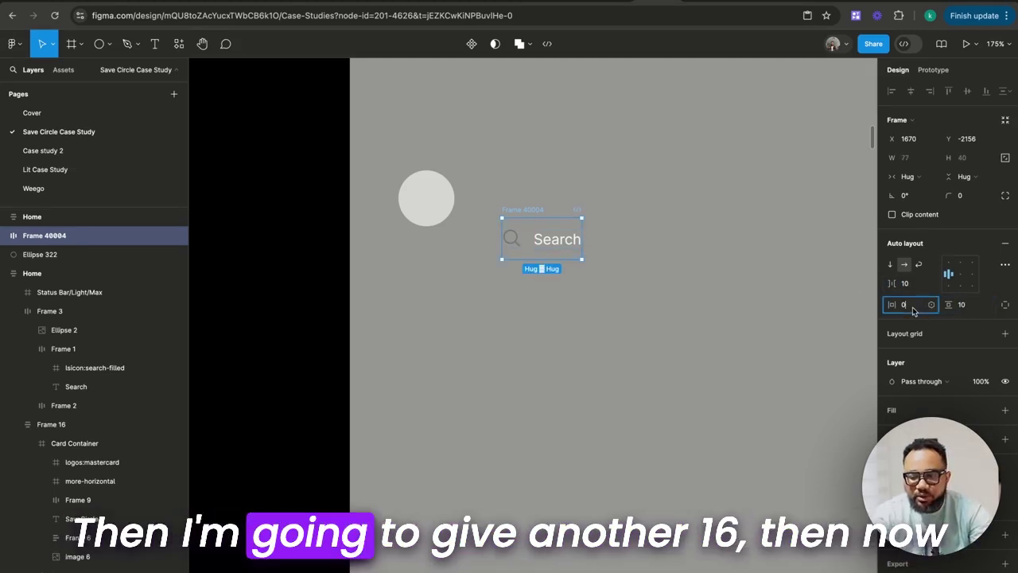
pyautogui.write('16')
pyautogui.press('Return')
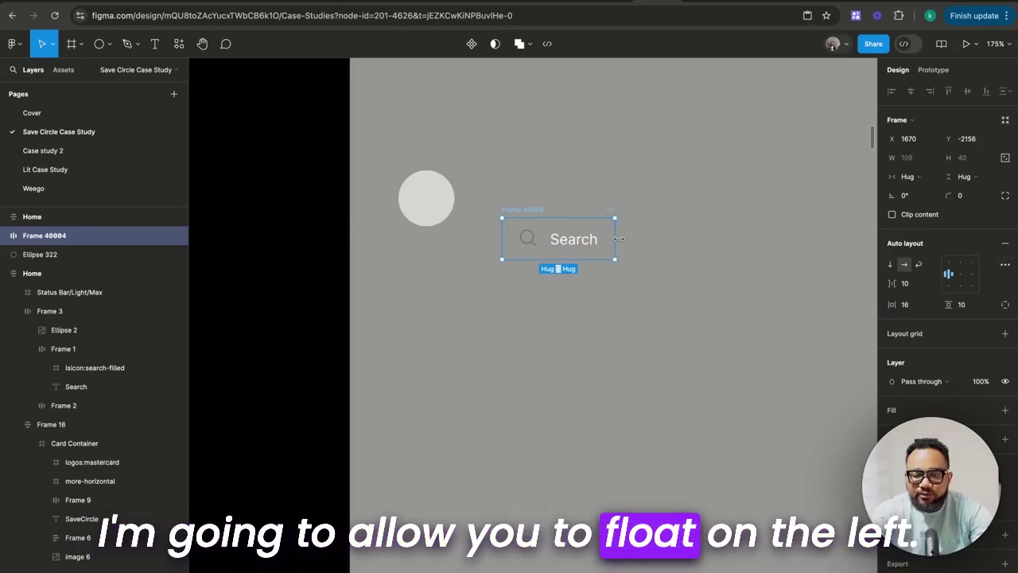
pyautogui.moveTo(615, 239); pyautogui.dragTo(718, 241)
# Fill the new search bar with the Grey 100 library colour
pyautogui.click(987, 410)
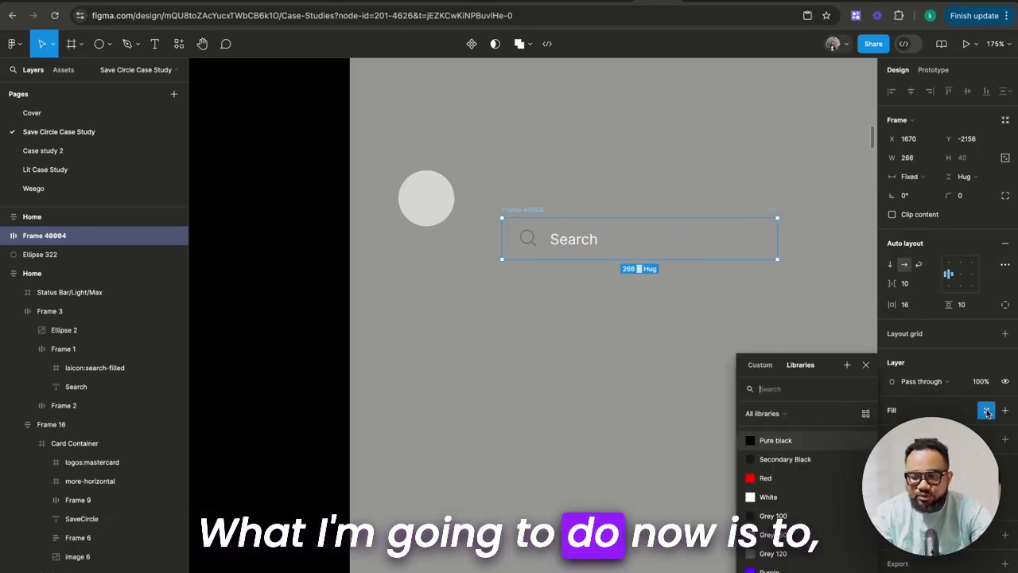
pyautogui.click(772, 534)
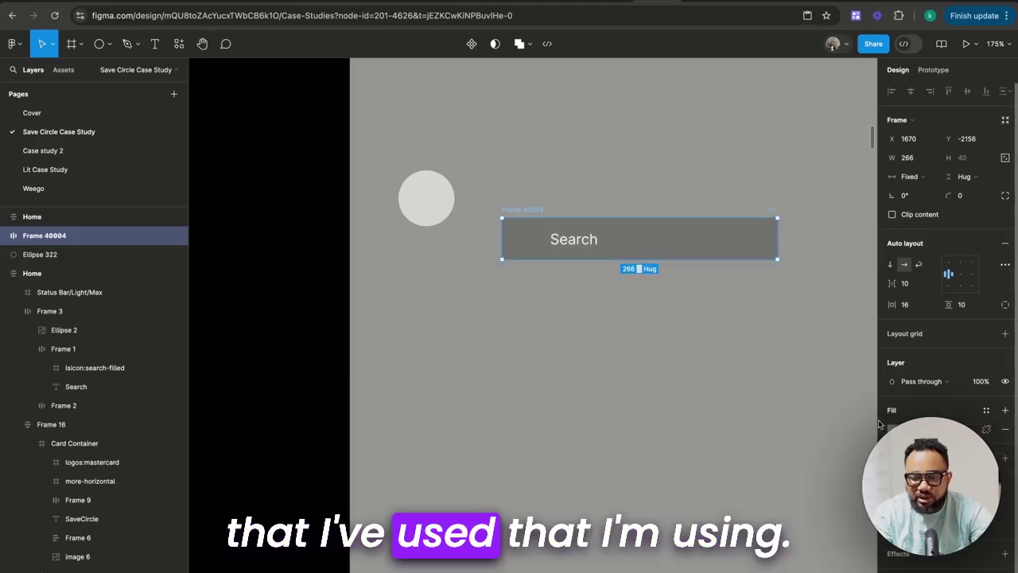
pyautogui.click(528, 243)
pyautogui.hotkey('shift', '1')
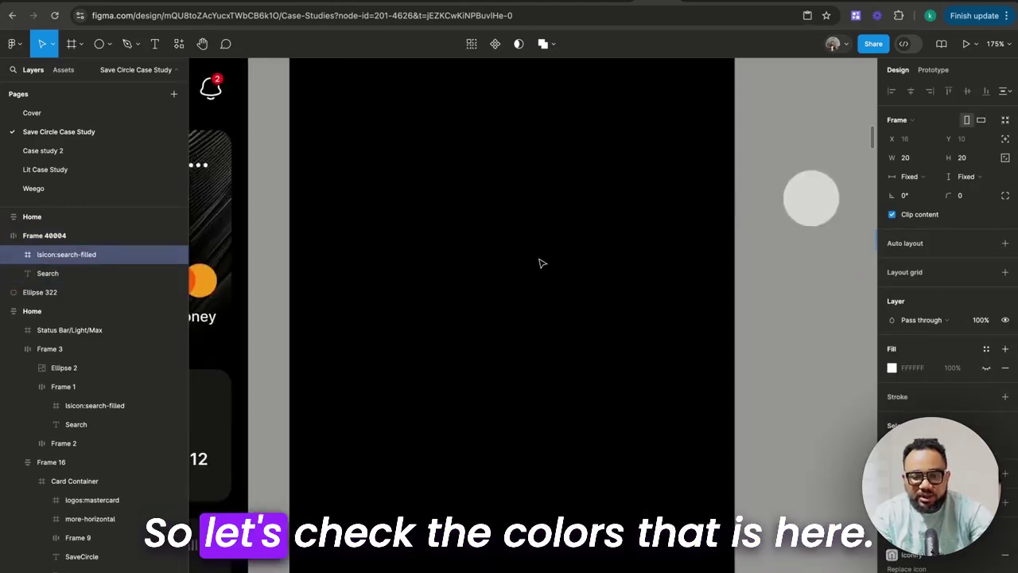
pyautogui.scroll(5, 478, 227)
pyautogui.click(477, 225)
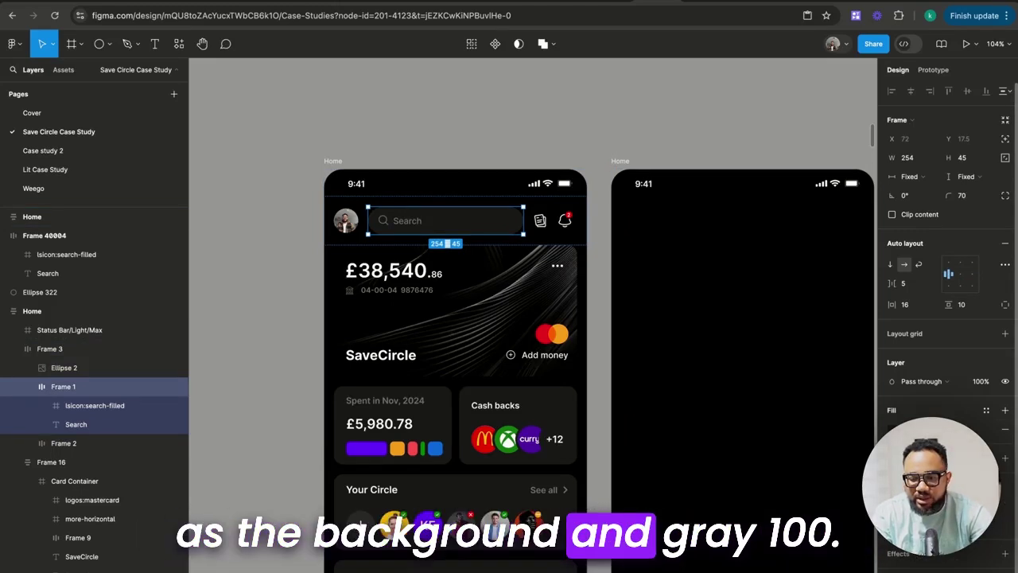
pyautogui.hscroll(8, 631, 461)
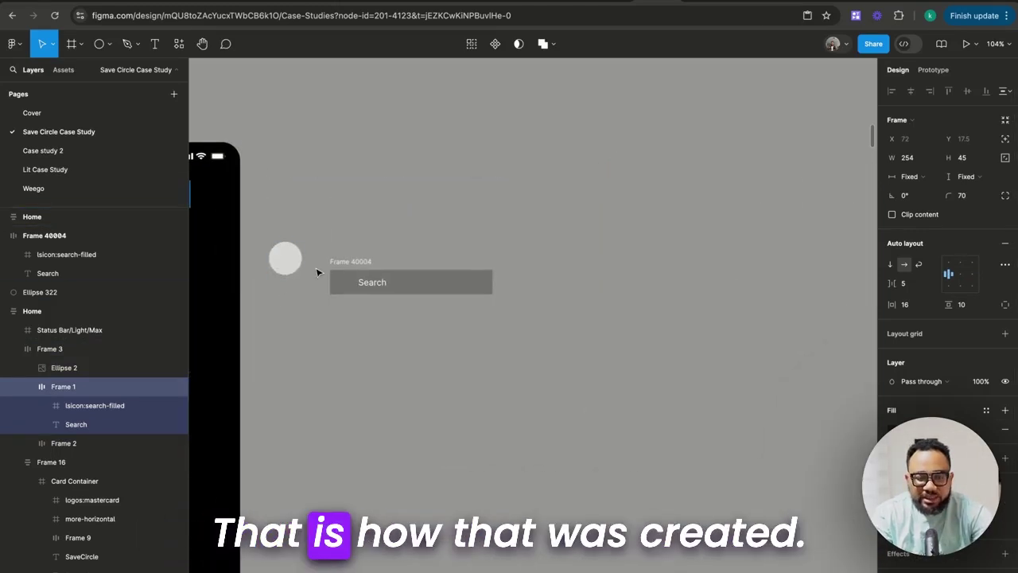
pyautogui.click(342, 272)
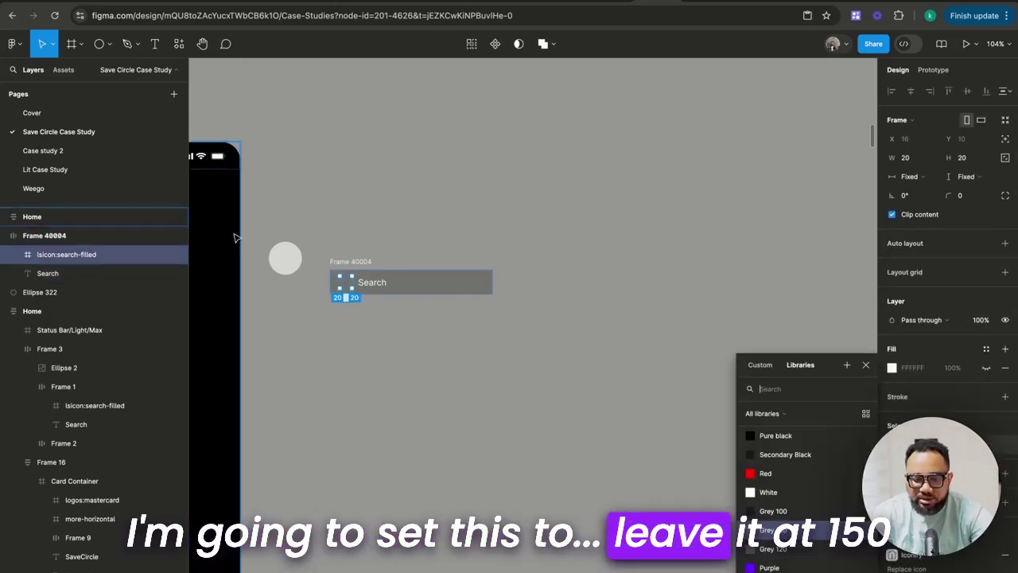
pyautogui.press('Escape')
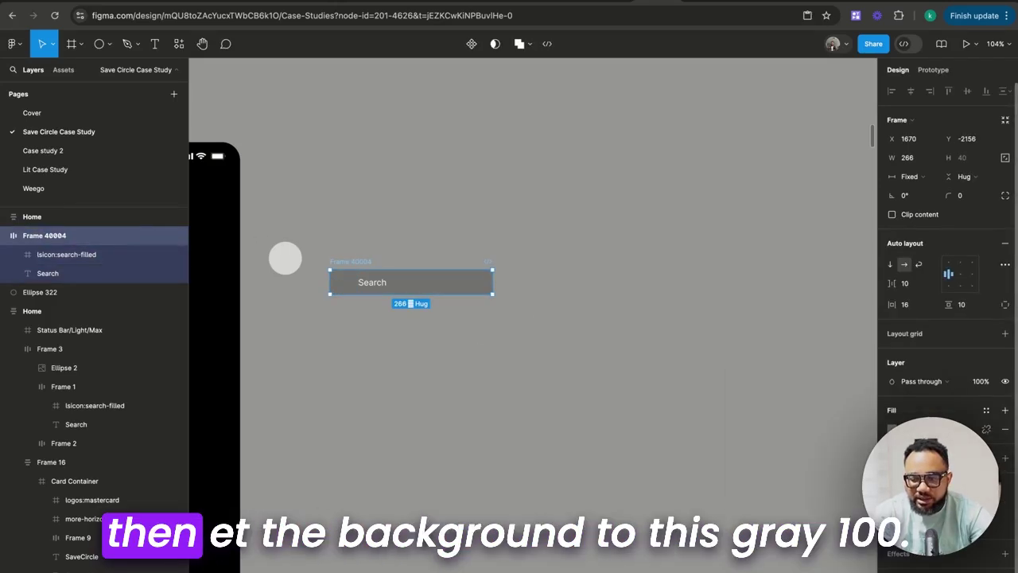
pyautogui.click(892, 430)
pyautogui.click(771, 549)
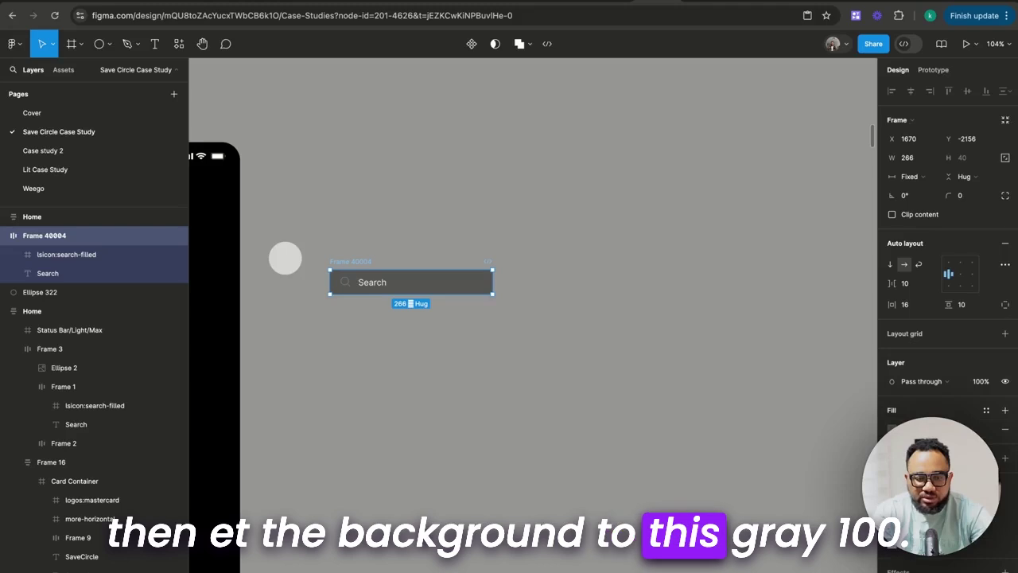
pyautogui.click(892, 430)
pyautogui.click(772, 492)
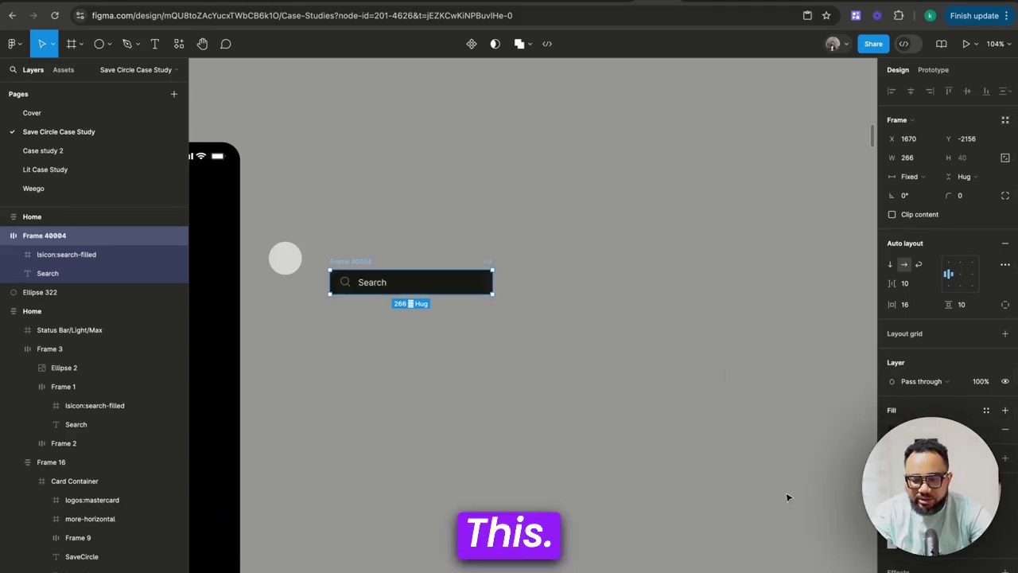
# Round the bar's corners to 50, rename it Search and fix its height at 48
pyautogui.click(962, 195)
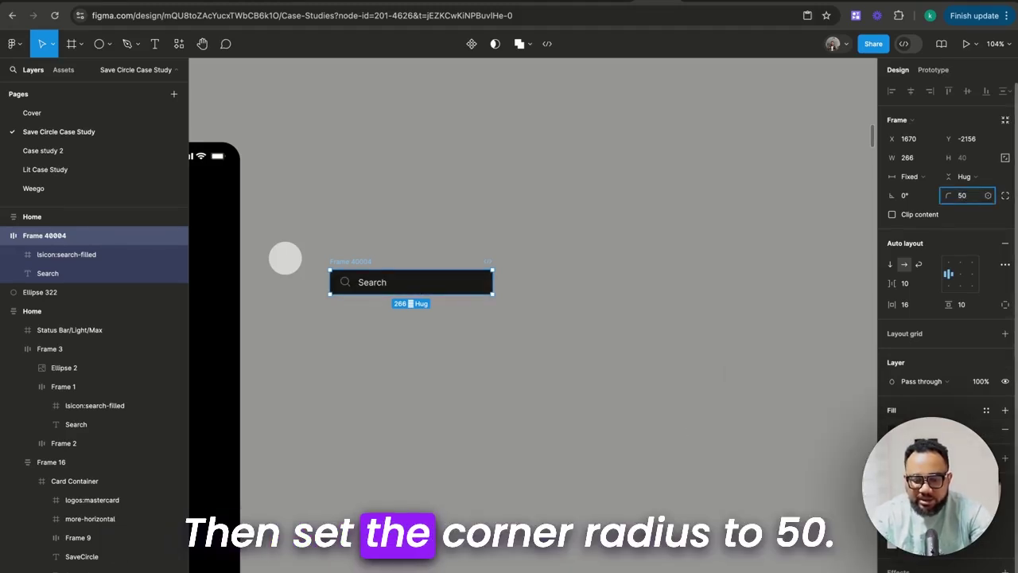
pyautogui.press('Return')
pyautogui.hscroll(-10, 713, 241)
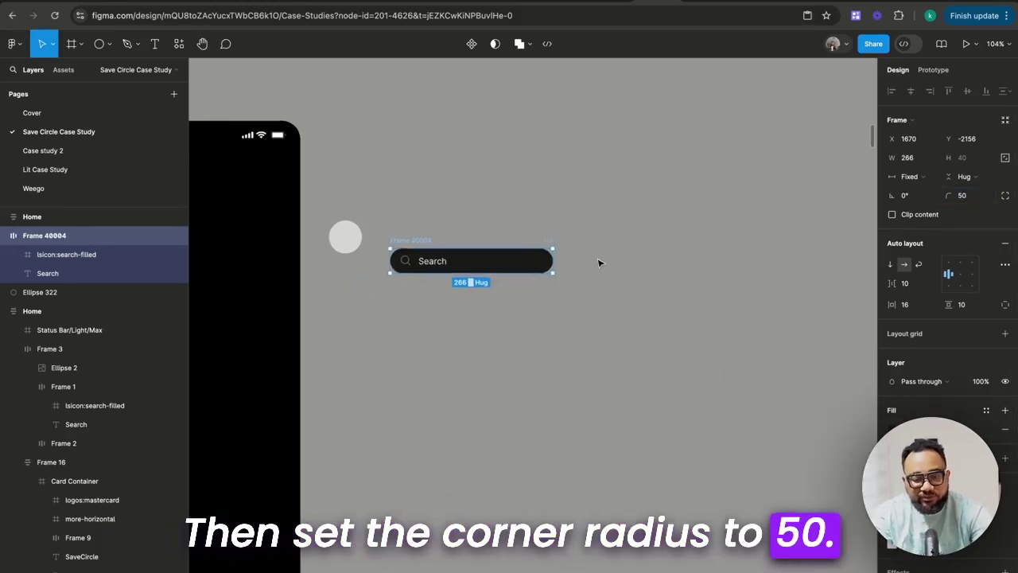
pyautogui.click(342, 174)
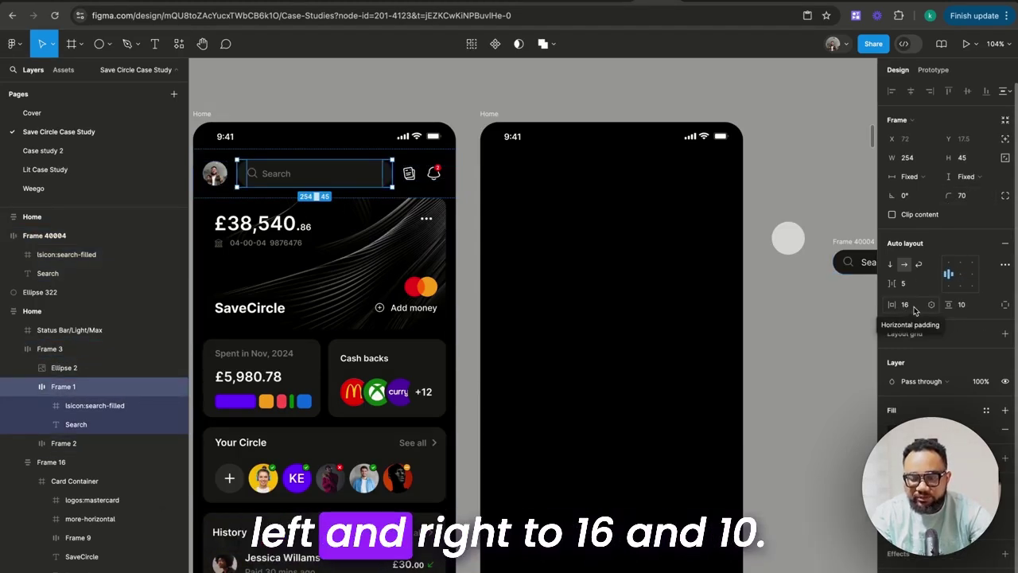
pyautogui.hscroll(10, 803, 325)
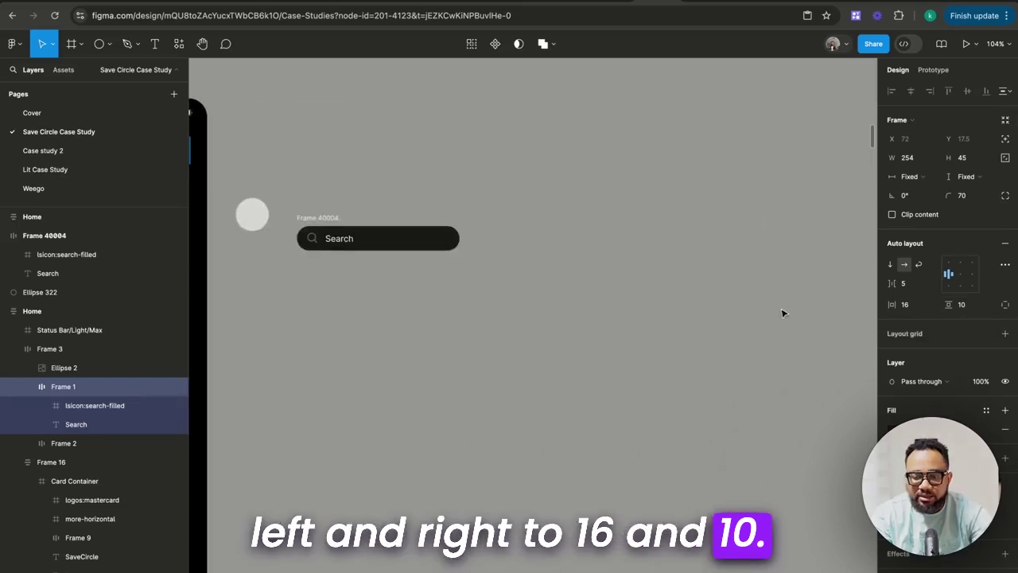
pyautogui.hscroll(-1, 621, 239)
pyautogui.click(378, 236)
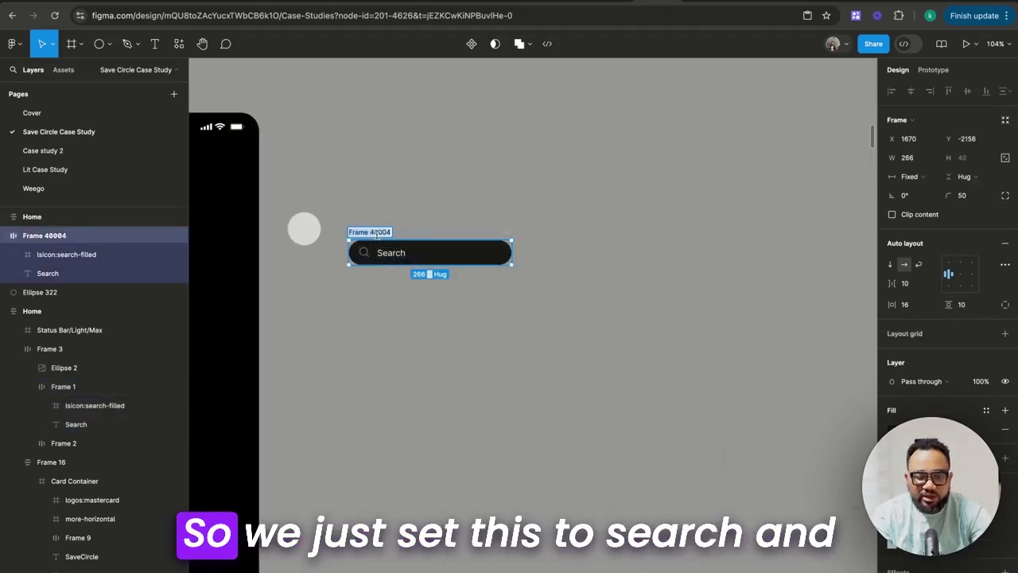
pyautogui.write('arch')
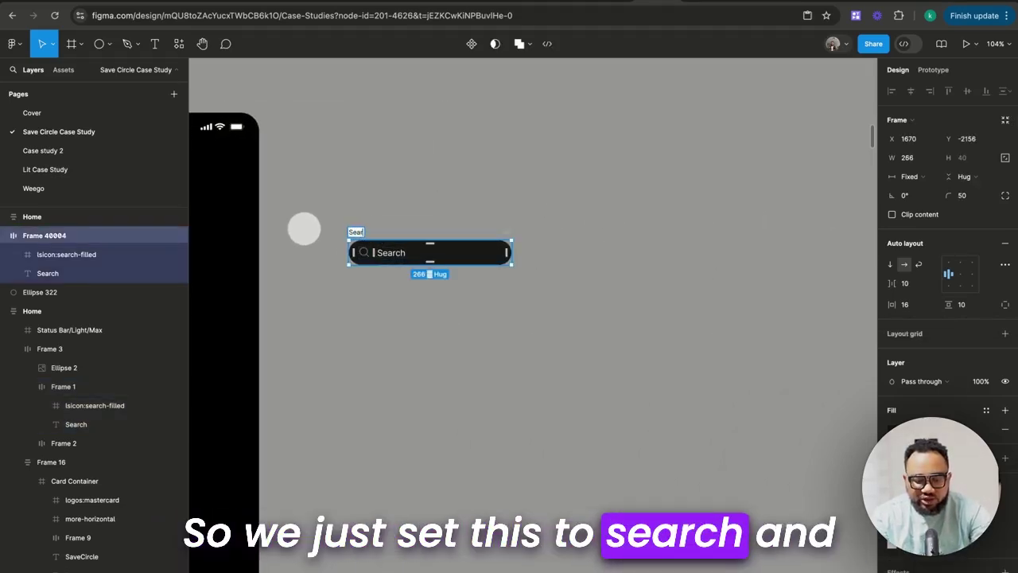
pyautogui.press('Return')
pyautogui.moveTo(458, 265); pyautogui.dragTo(458, 269)
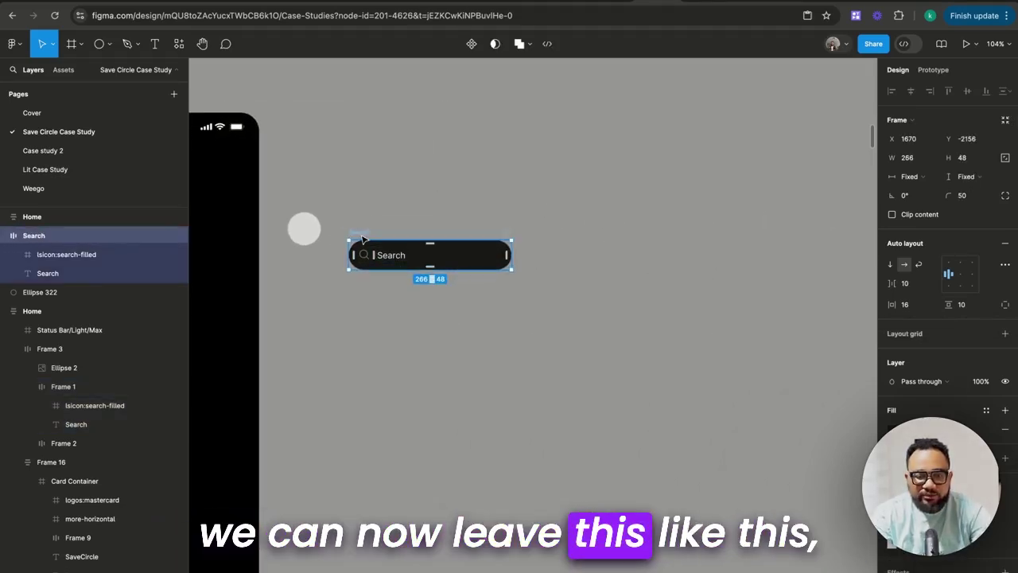
pyautogui.hscroll(-8, 368, 216)
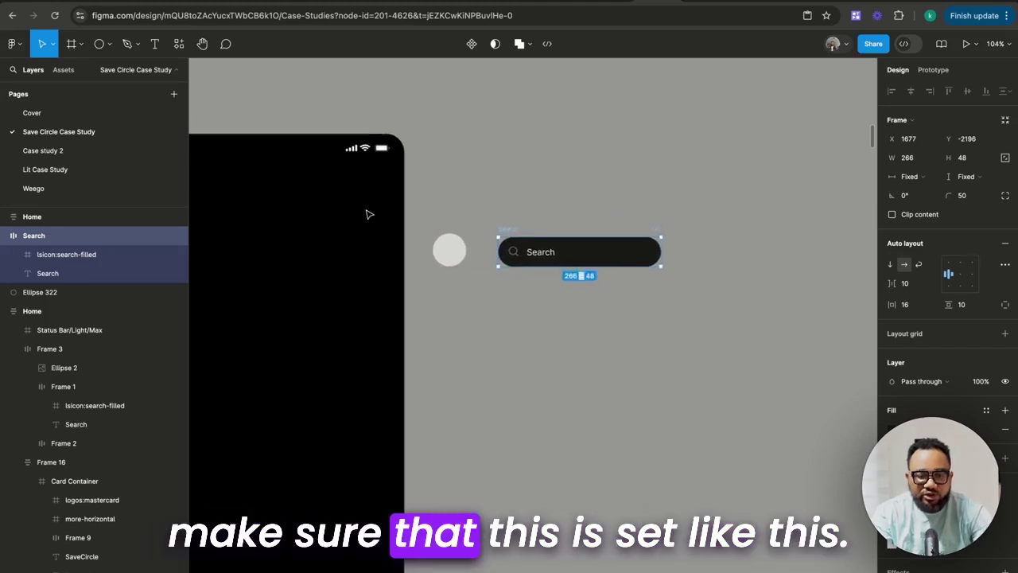
pyautogui.hscroll(-3, 342, 167)
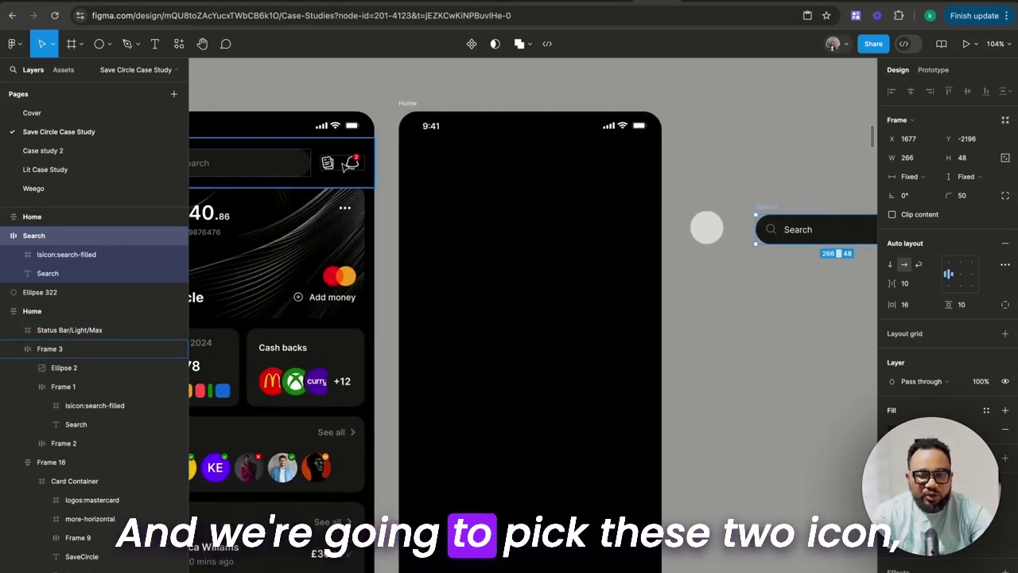
# Copy the header's two icons beside the Search pill and line them up with it
pyautogui.click(348, 164)
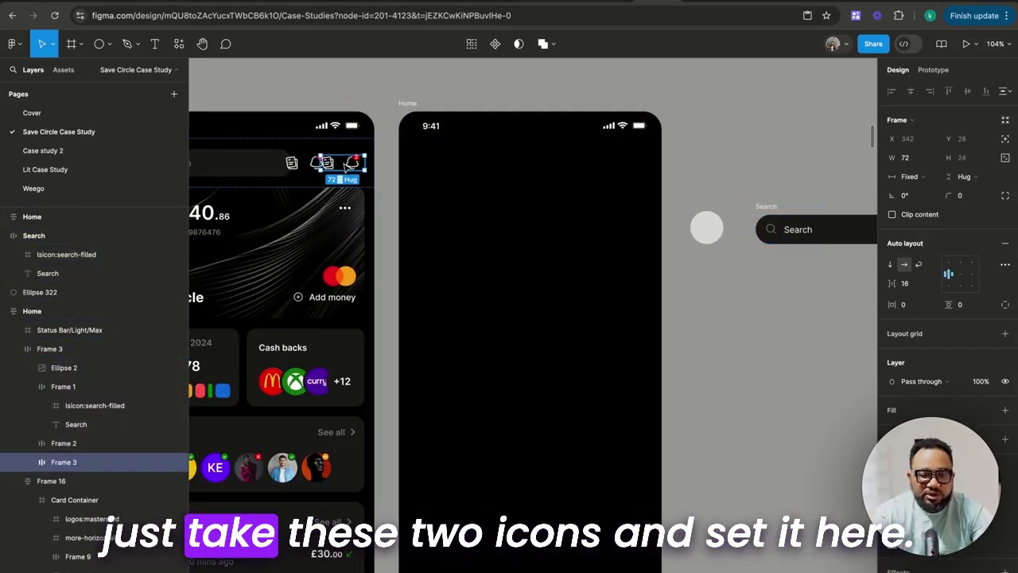
pyautogui.hscroll(5, 568, 269)
pyautogui.moveTo(348, 165); pyautogui.dragTo(625, 219)
pyautogui.moveTo(646, 162); pyautogui.dragTo(650, 159)
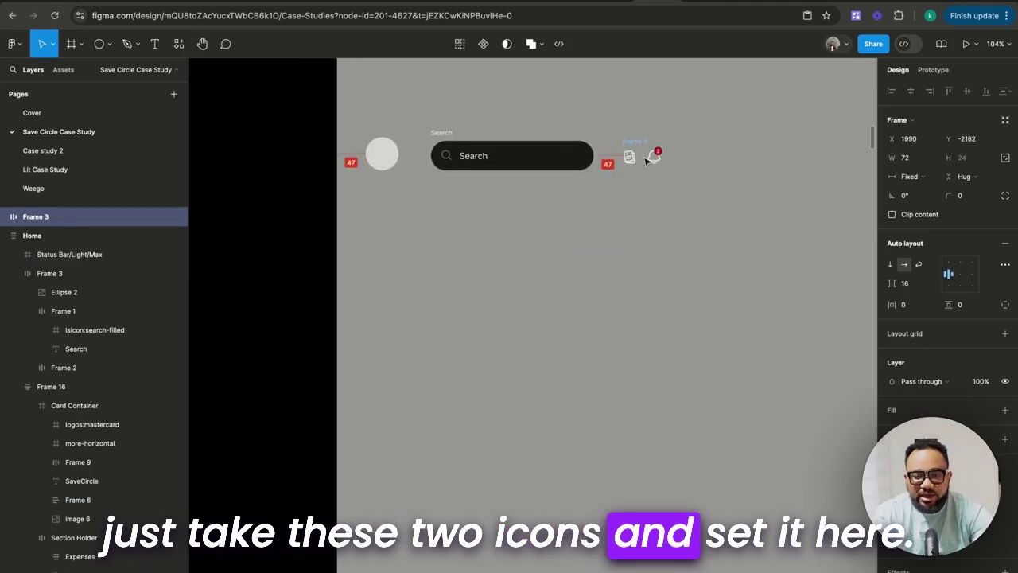
# Wrap circle, Search pill and icons in an auto layout row, pill filling width, gap 16
pyautogui.moveTo(355, 99); pyautogui.dragTo(704, 223)
pyautogui.hotkey('shift', 'a')
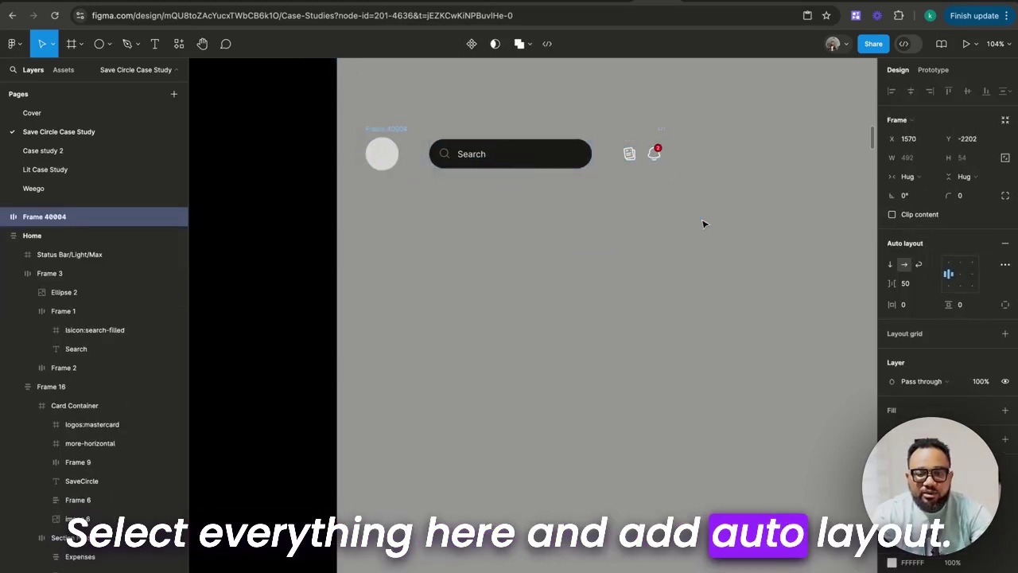
pyautogui.click(475, 156)
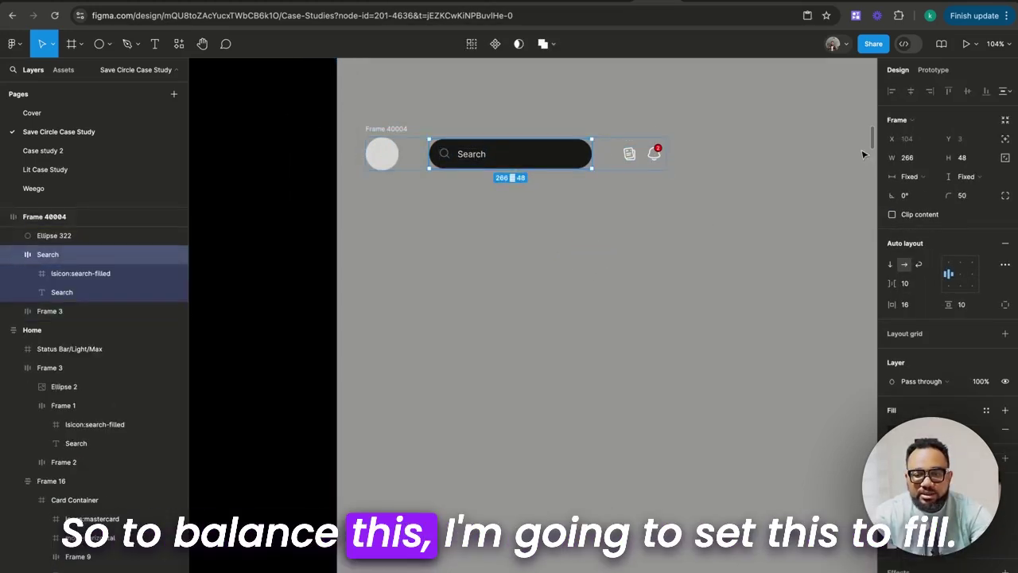
pyautogui.click(915, 177)
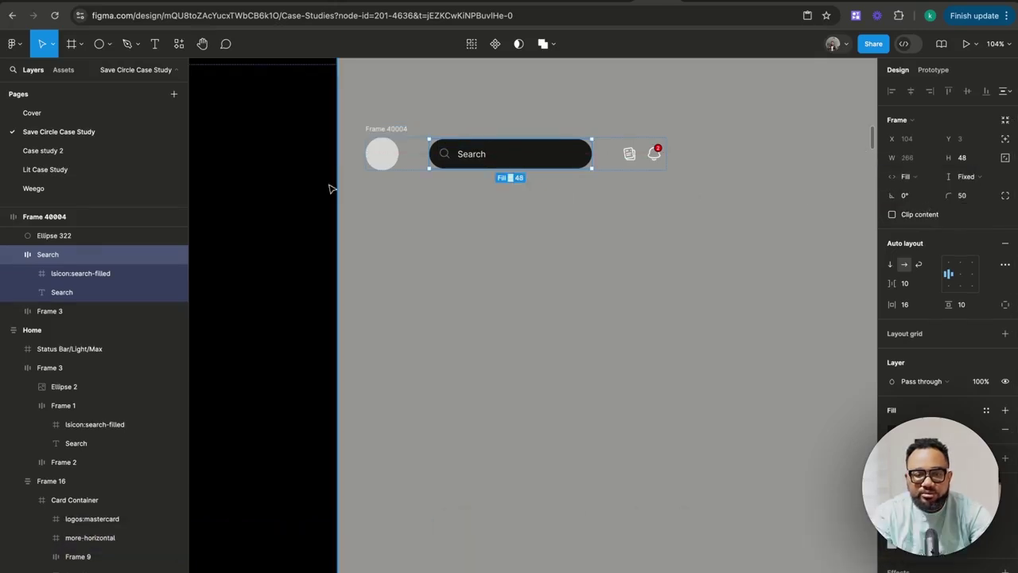
pyautogui.press('Escape')
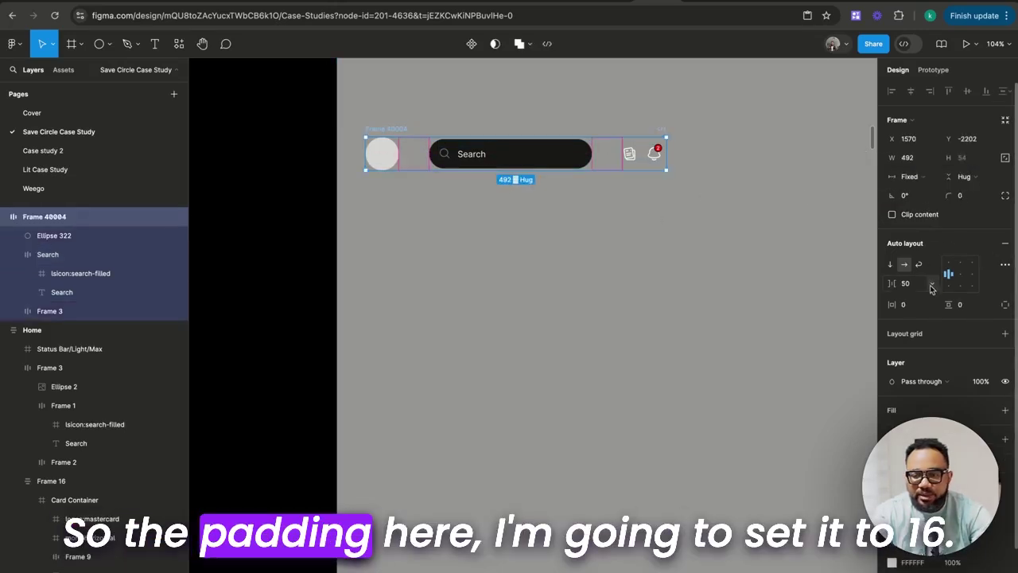
pyautogui.click(909, 285)
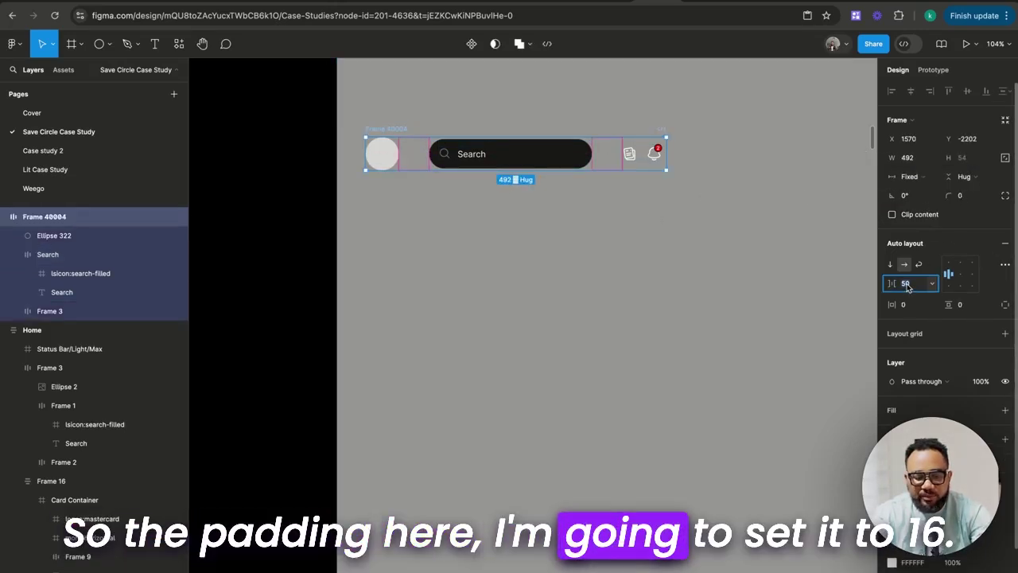
pyautogui.write('1')
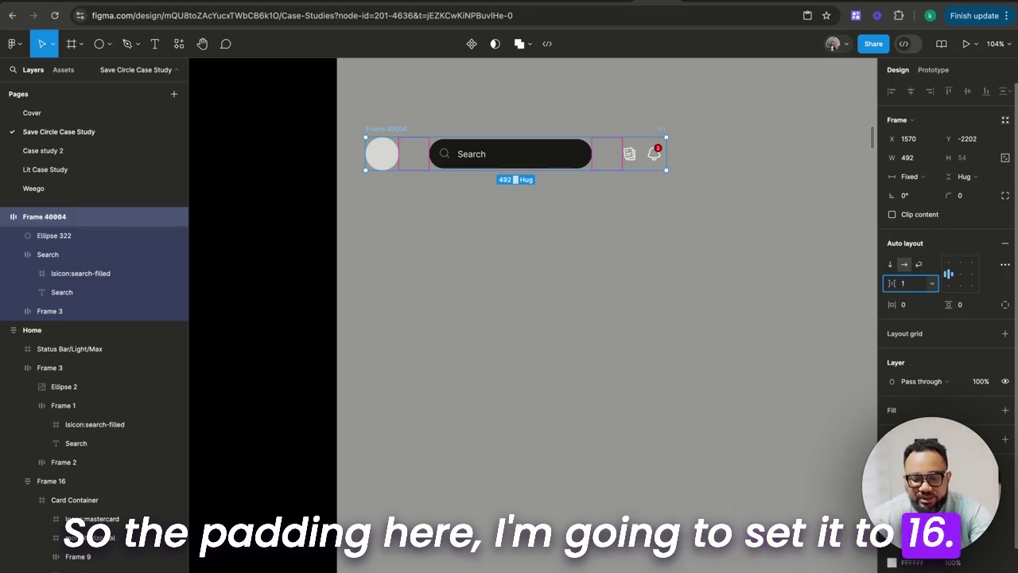
pyautogui.write('6')
pyautogui.press('Return')
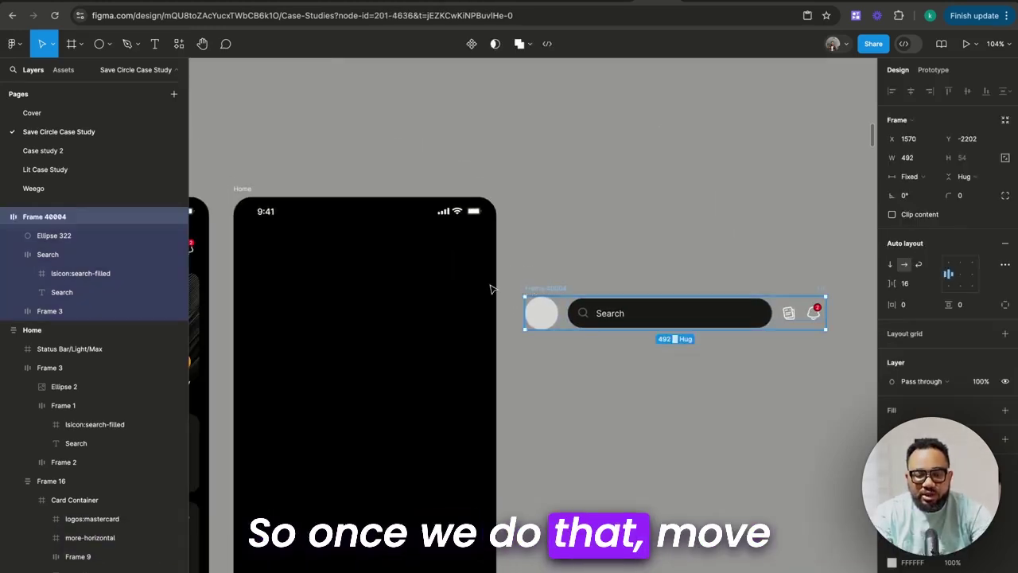
# Remove auto layout from the duplicated Home phone frame and deselect it
pyautogui.moveTo(491, 290); pyautogui.dragTo(246, 255)
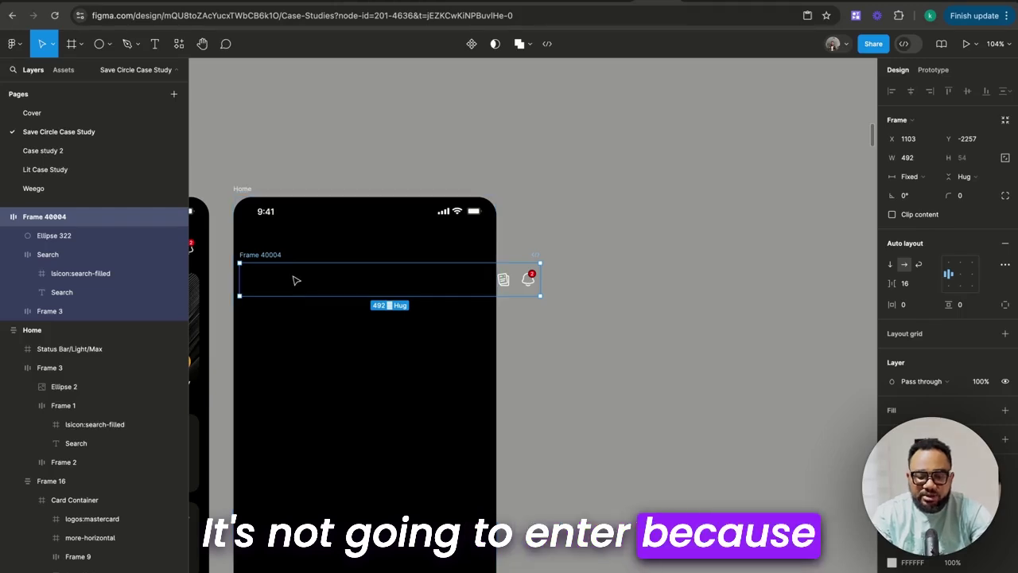
pyautogui.hotkey('ctrl', 'z')
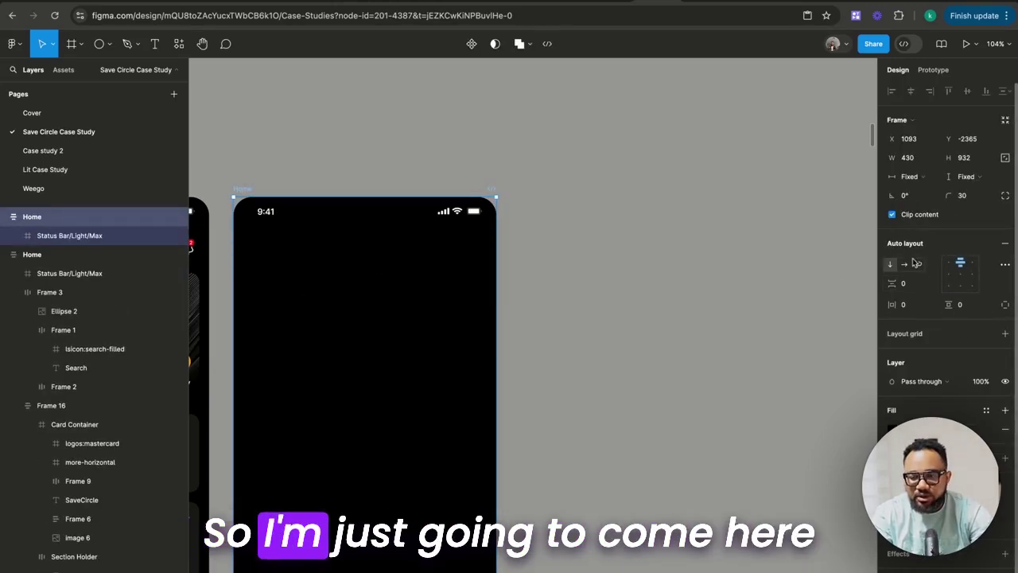
pyautogui.rightClick(352, 293)
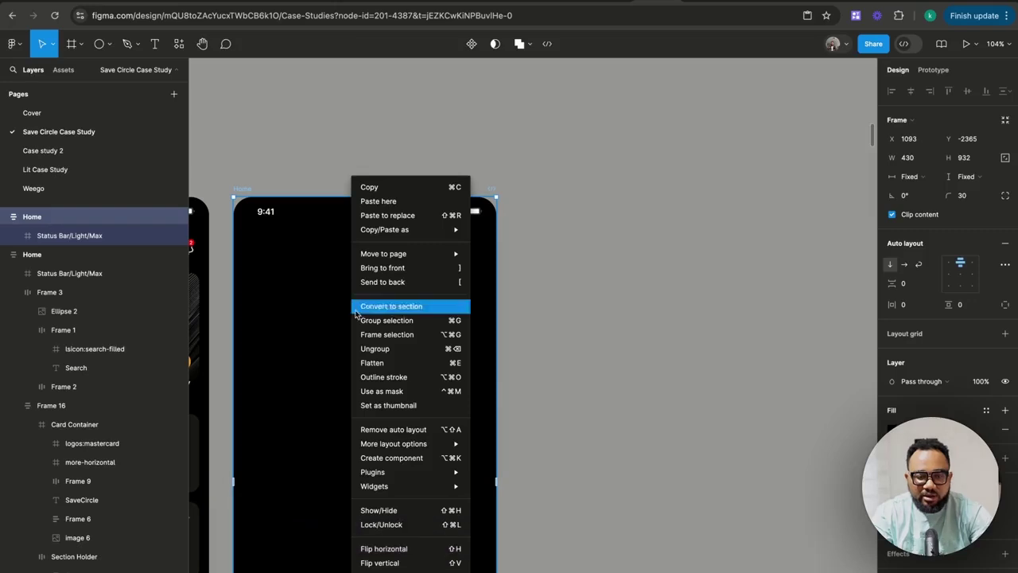
pyautogui.click(382, 428)
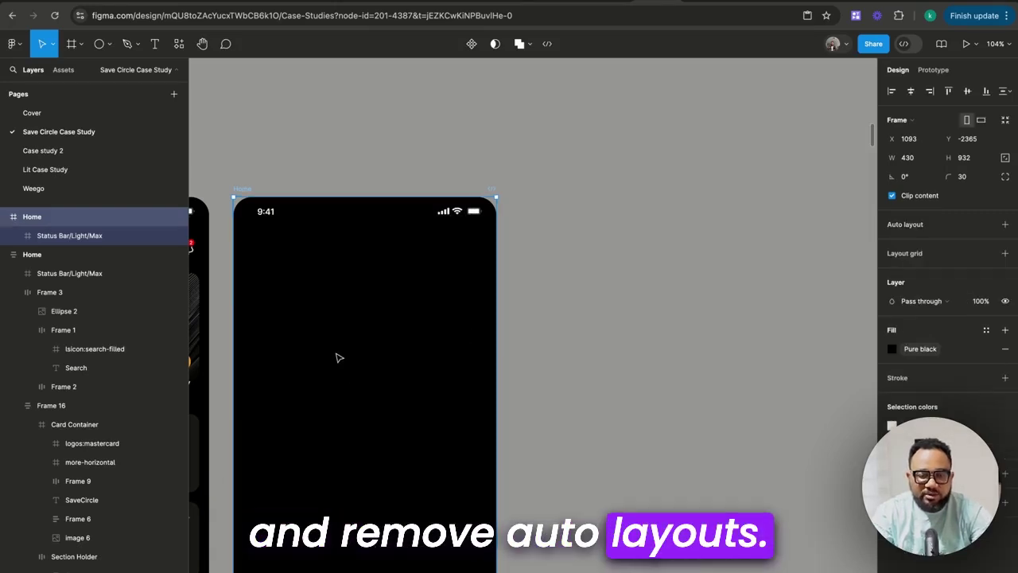
pyautogui.press('Escape')
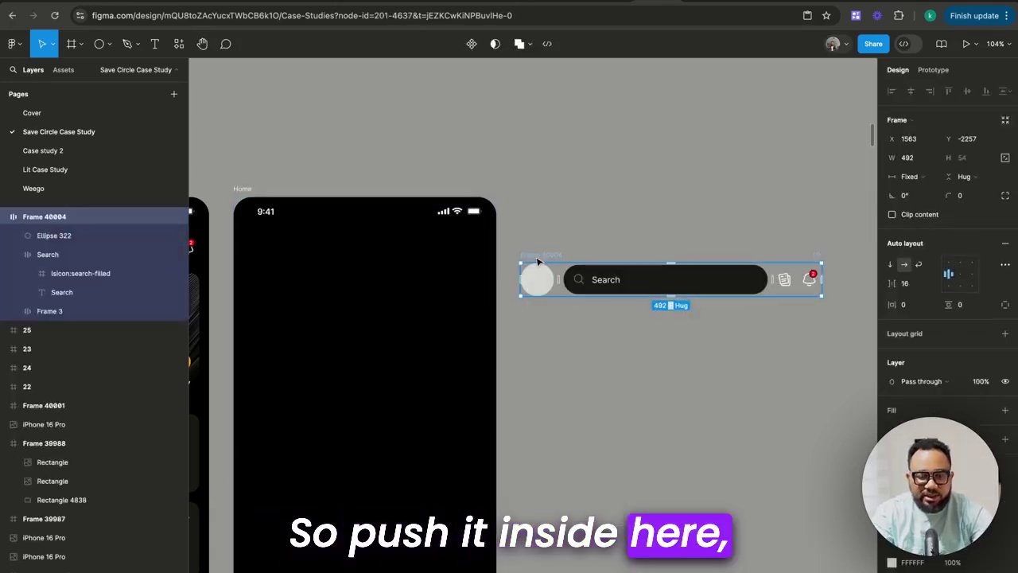
# Drop the search-bar row under the status bar, sized 429 wide with 16 horizontal padding
pyautogui.moveTo(538, 262); pyautogui.dragTo(267, 242)
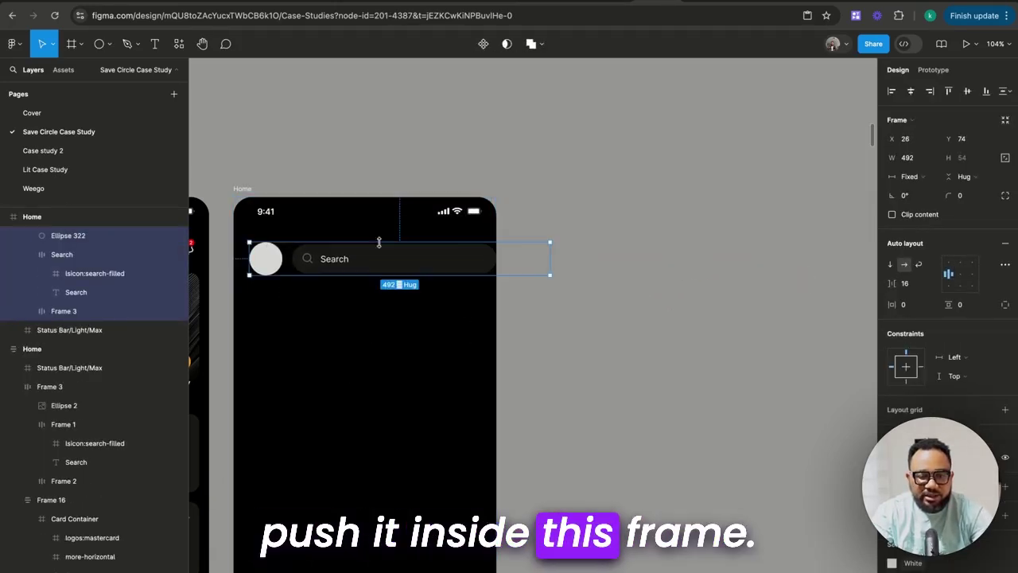
pyautogui.moveTo(549, 260); pyautogui.dragTo(489, 260)
pyautogui.moveTo(245, 251); pyautogui.dragTo(296, 247)
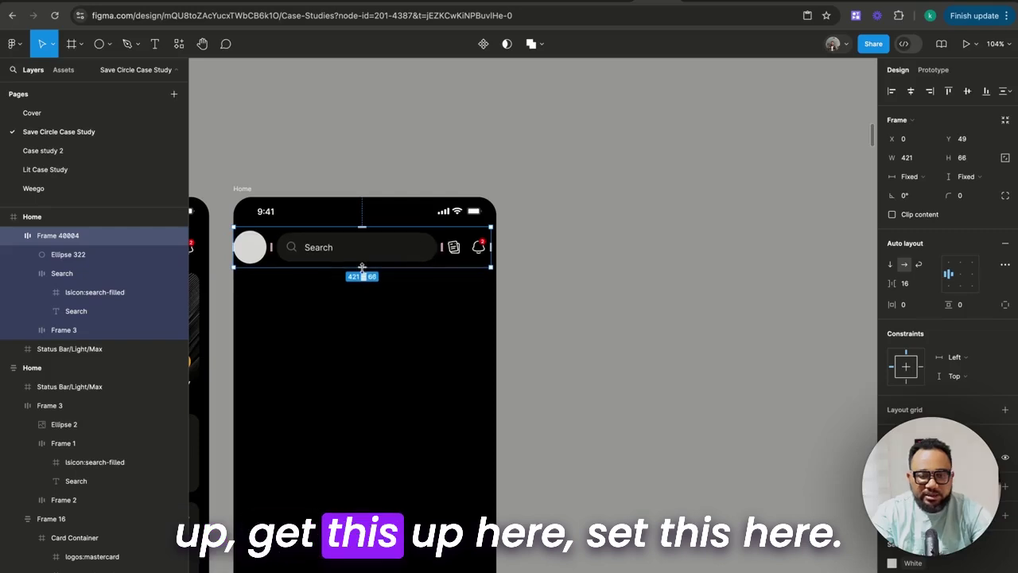
pyautogui.moveTo(491, 257); pyautogui.dragTo(495, 257)
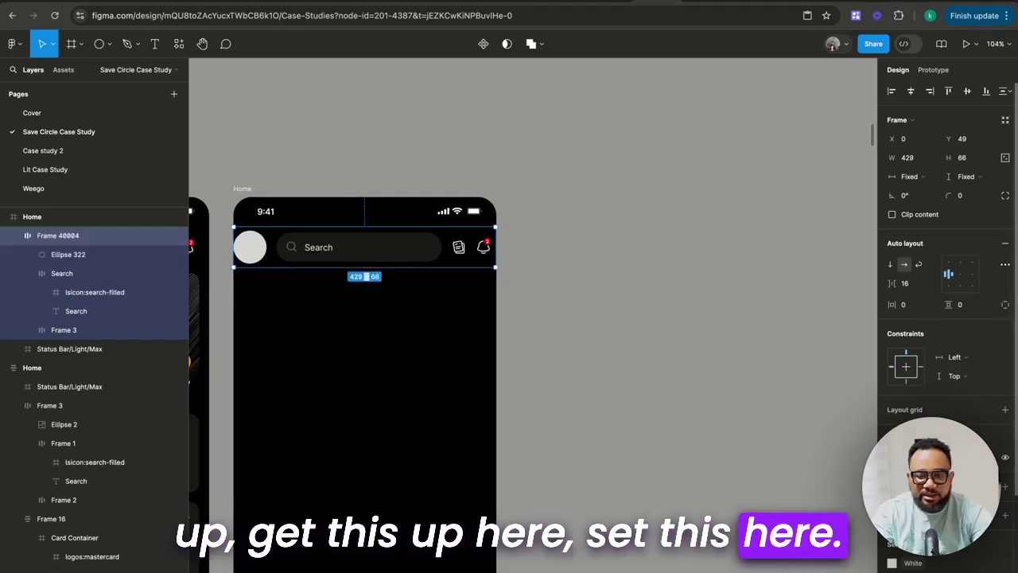
pyautogui.click(903, 304)
pyautogui.write('16')
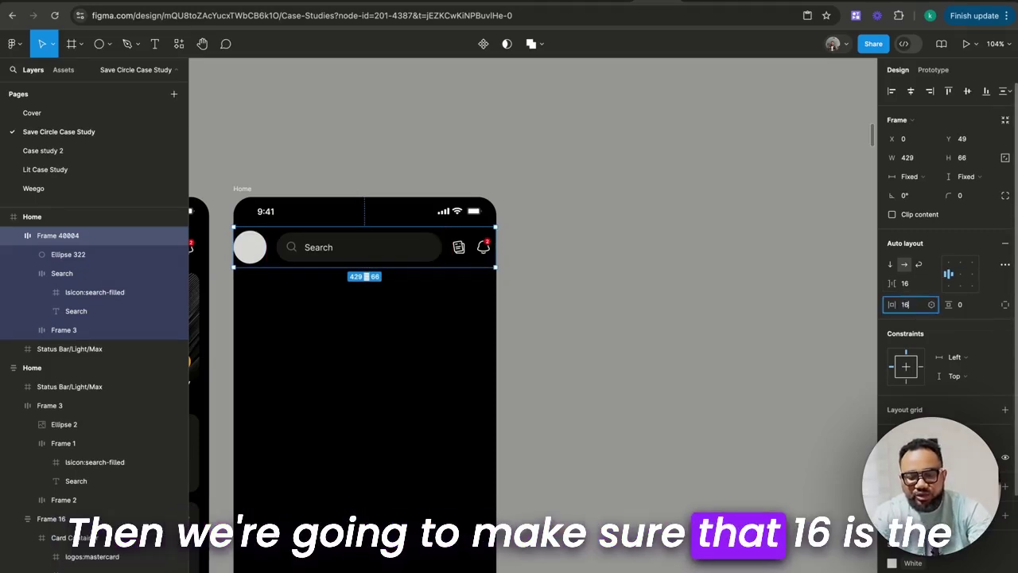
pyautogui.press('Return')
pyautogui.scroll(-5, 444, 227)
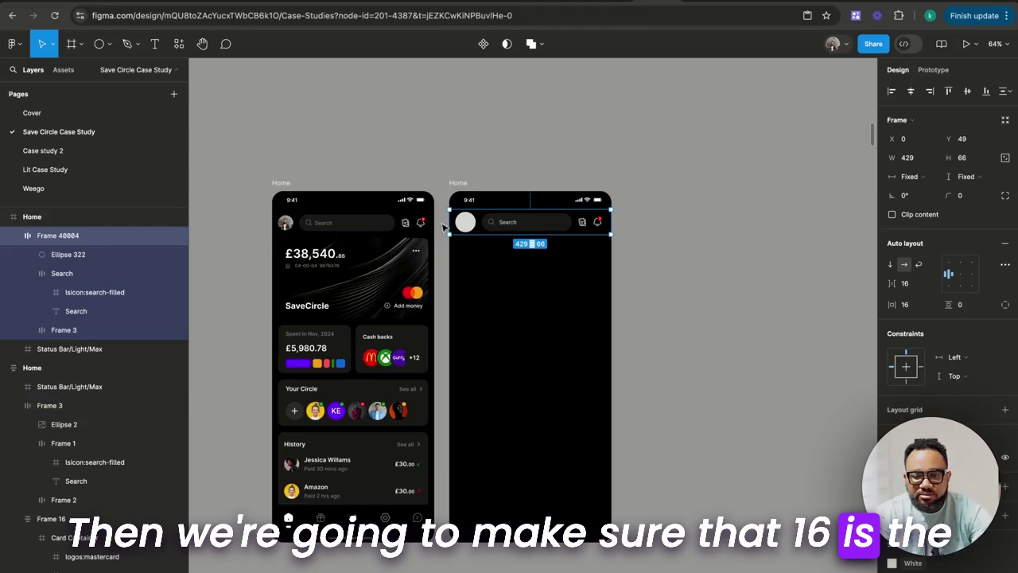
pyautogui.scroll(2, 510, 231)
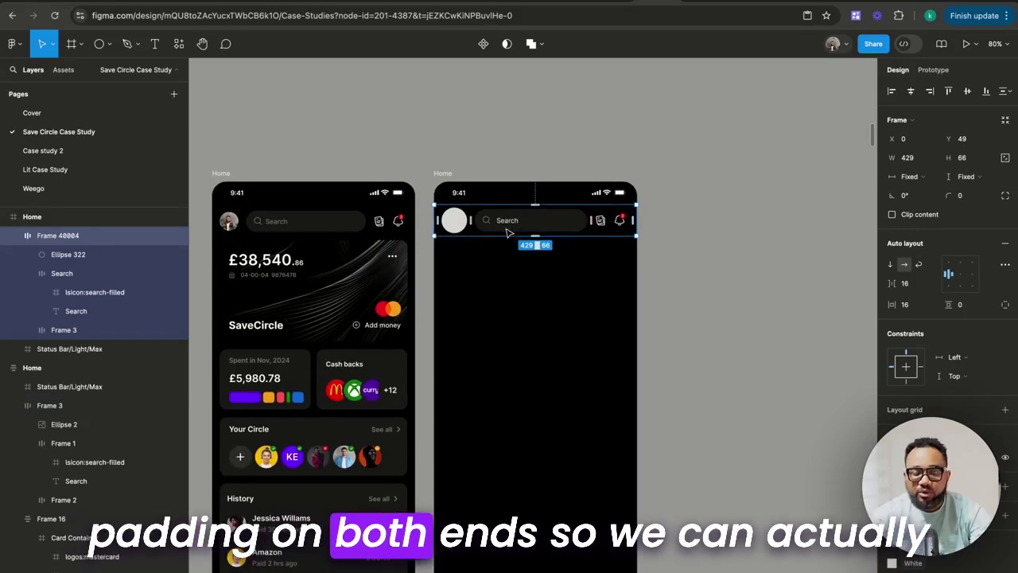
# Copy the original content container into the new Home screen and centre it below the search bar
pyautogui.click(308, 280)
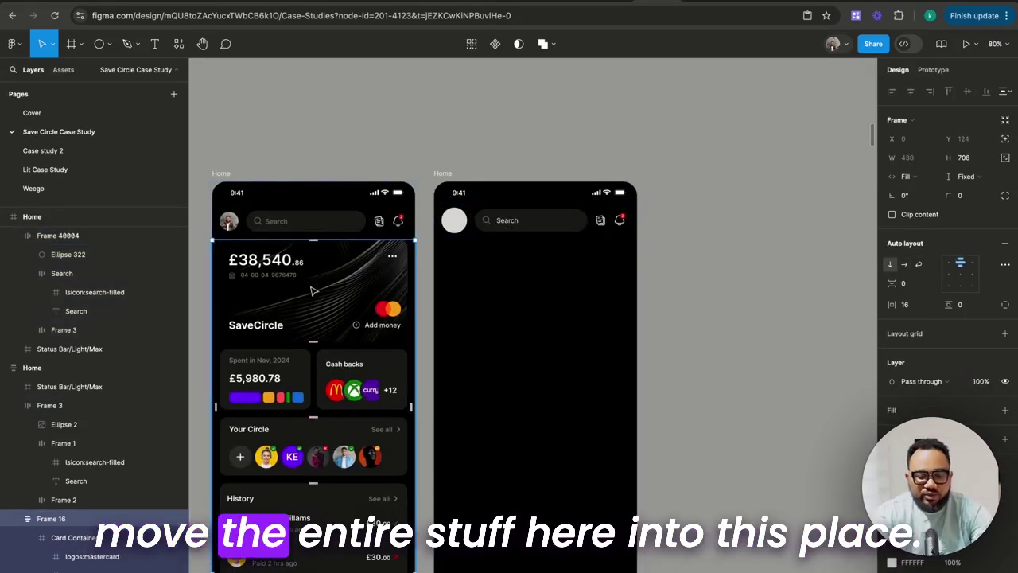
pyautogui.moveTo(314, 302); pyautogui.dragTo(528, 330)
pyautogui.hotkey('ctrl', 'z')
pyautogui.moveTo(341, 331); pyautogui.dragTo(545, 341)
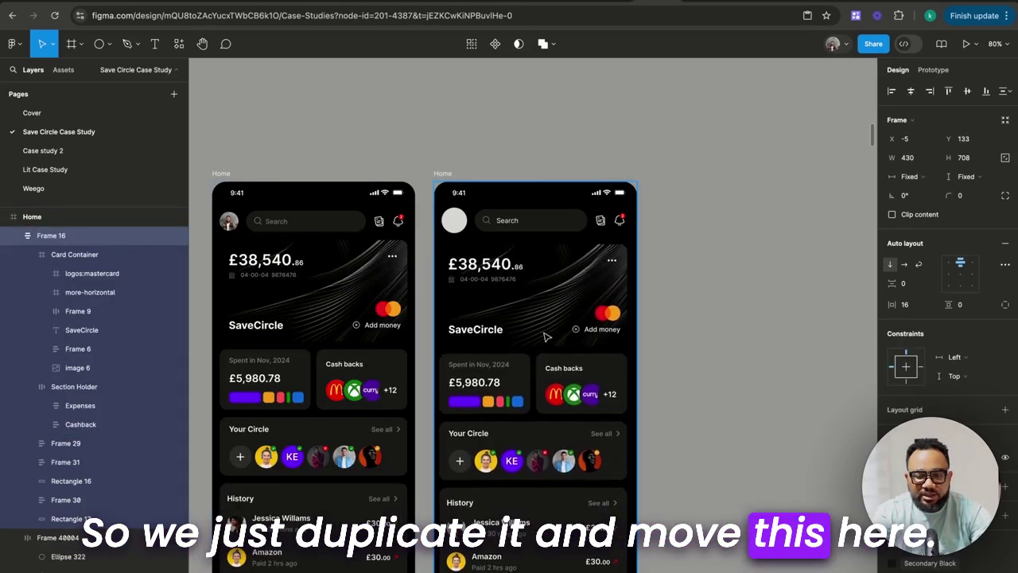
pyautogui.click(911, 91)
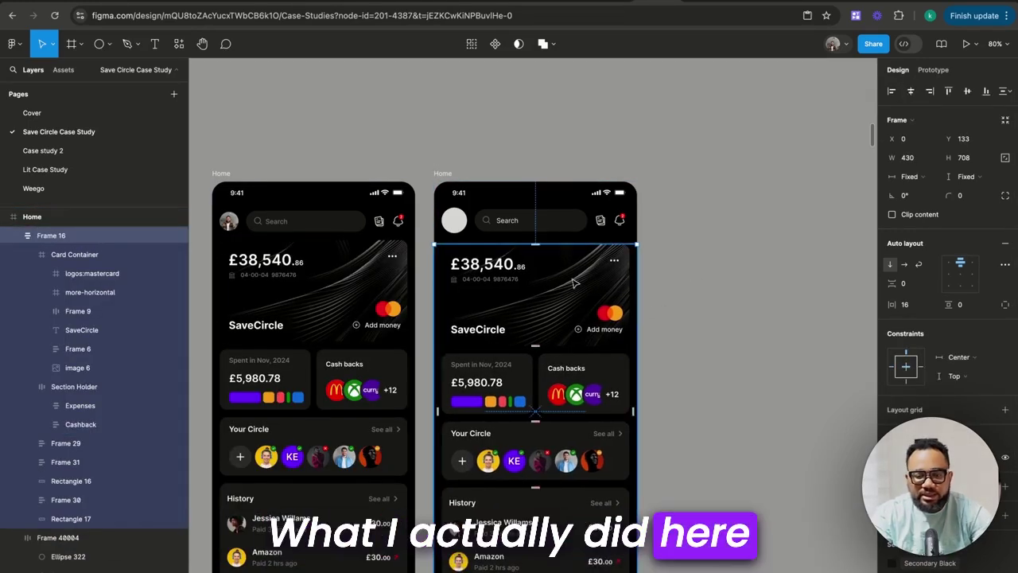
pyautogui.scroll(5, 564, 278)
pyautogui.click(506, 303)
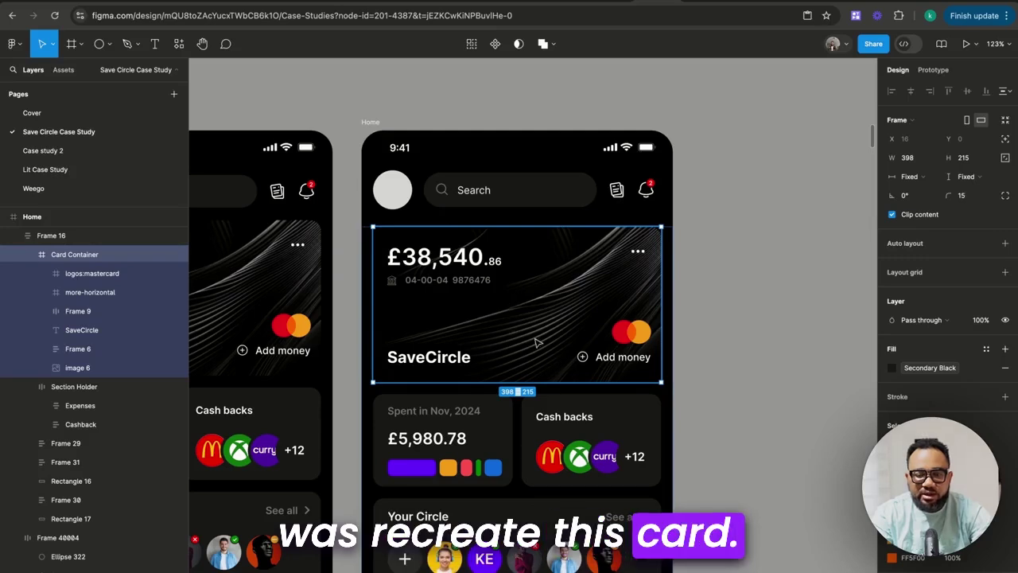
pyautogui.hscroll(5, 549, 333)
pyautogui.scroll(-2, 549, 332)
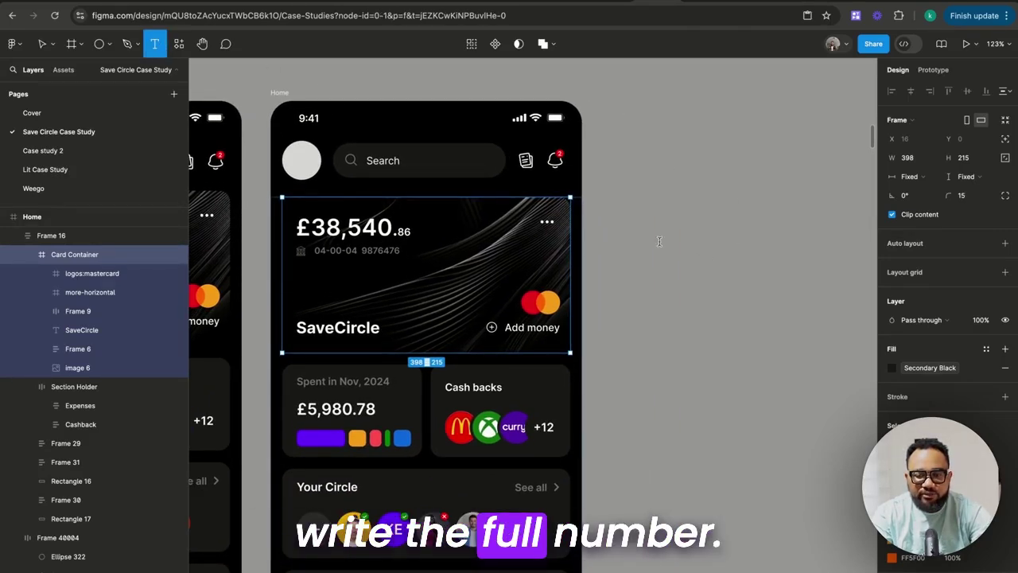
pyautogui.click(612, 247)
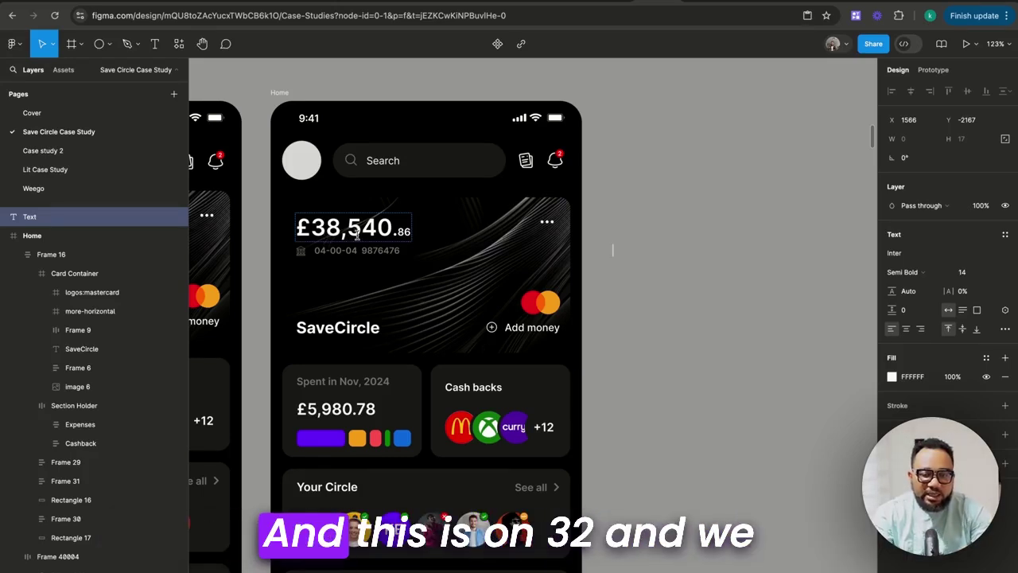
pyautogui.click(362, 235)
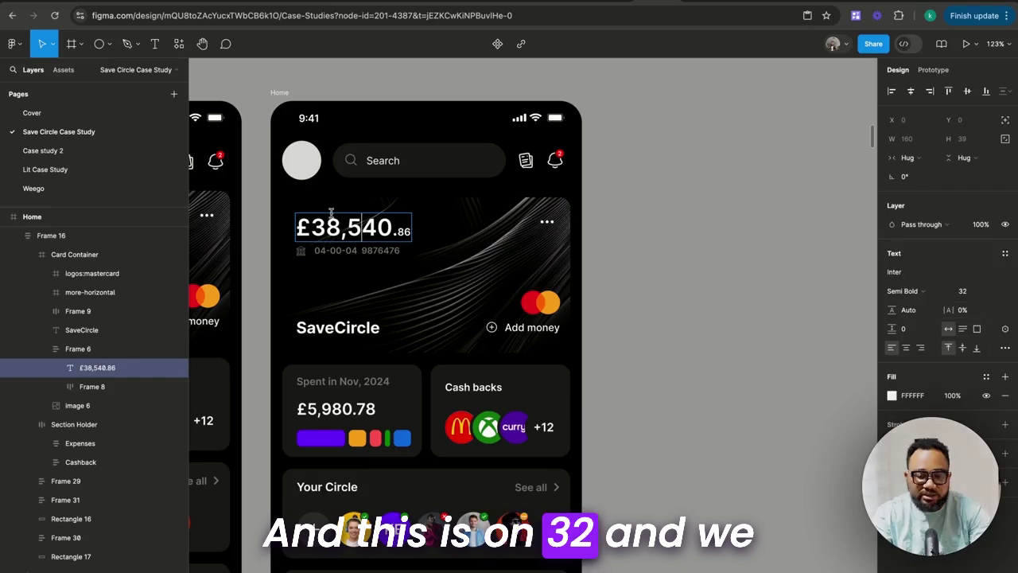
pyautogui.doubleClick(403, 231)
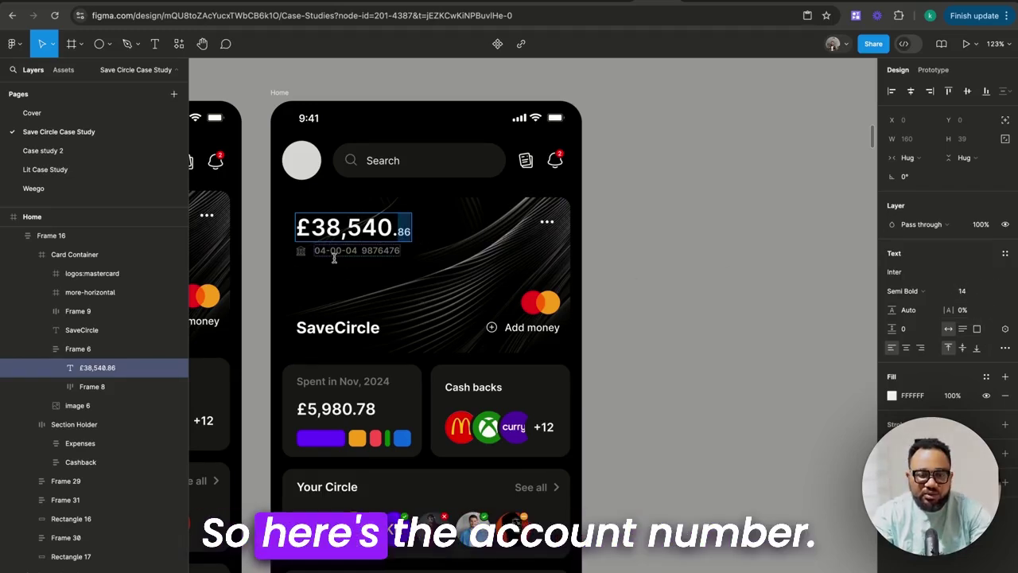
pyautogui.press('Escape')
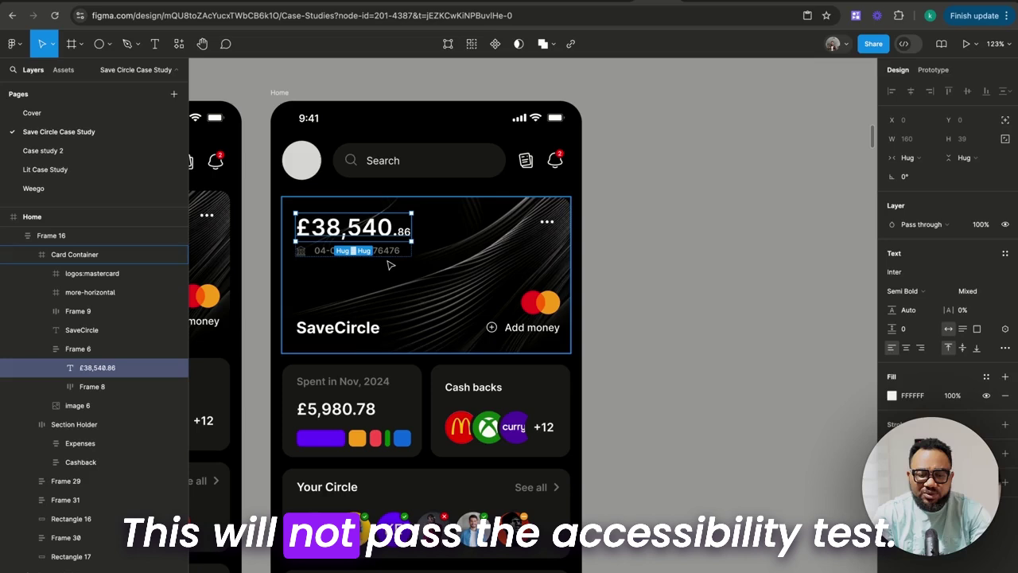
# Set the balance card's account-number text to the custom hex colour C9C9C9
pyautogui.click(394, 253)
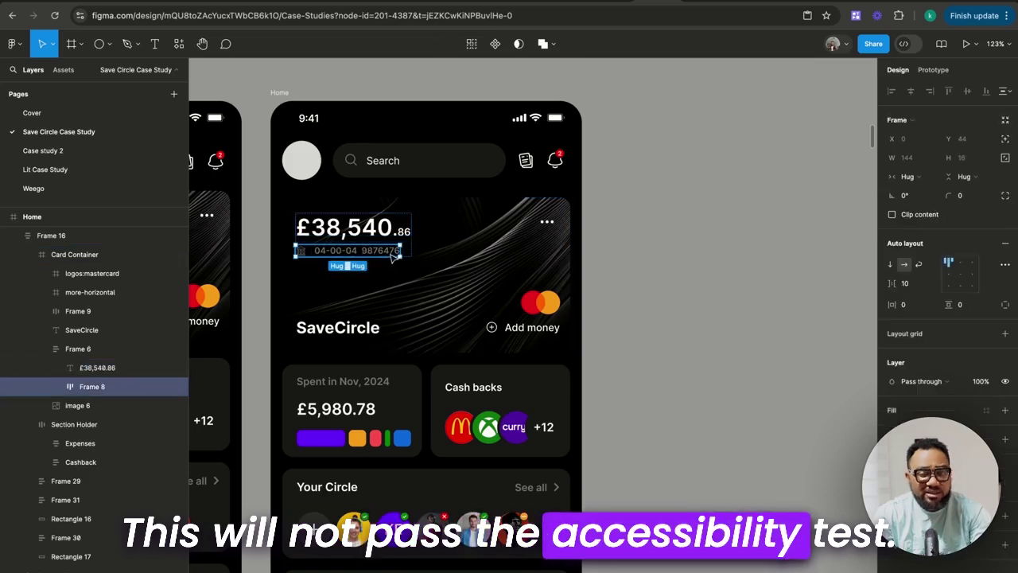
pyautogui.click(1006, 487)
pyautogui.scroll(-2, 803, 494)
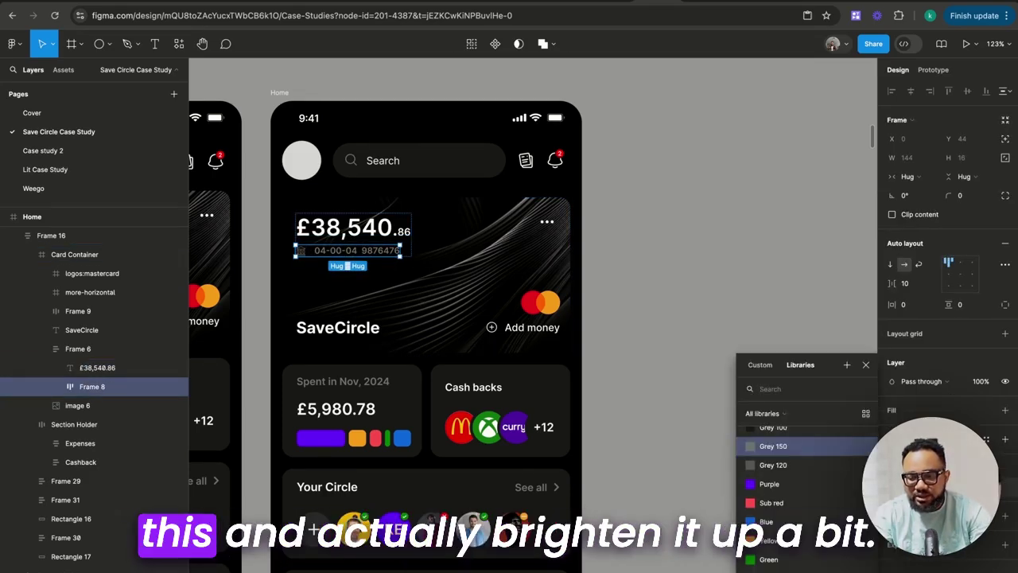
pyautogui.press('Escape')
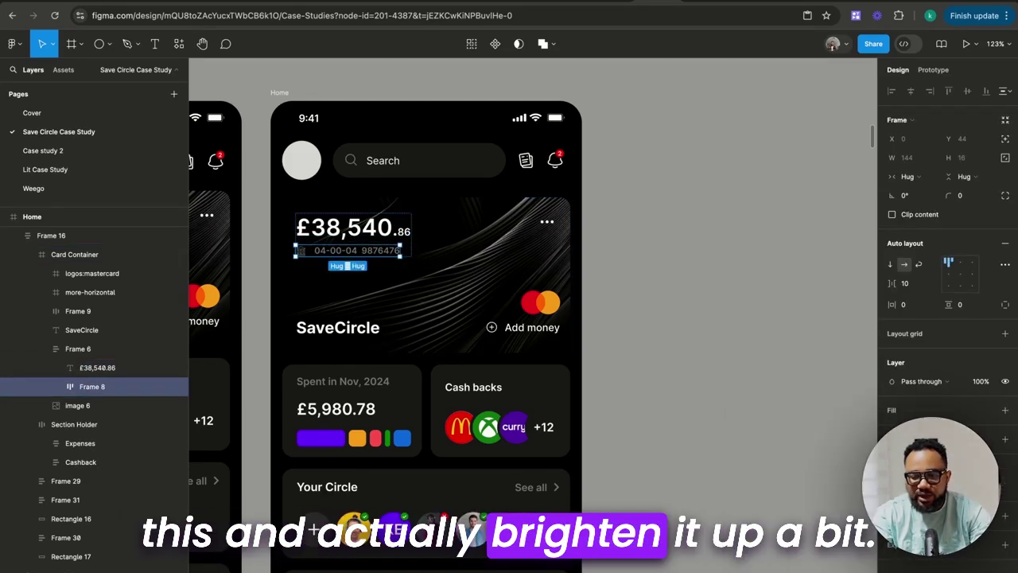
pyautogui.click(895, 487)
pyautogui.write('C9C9C9')
pyautogui.press('Return')
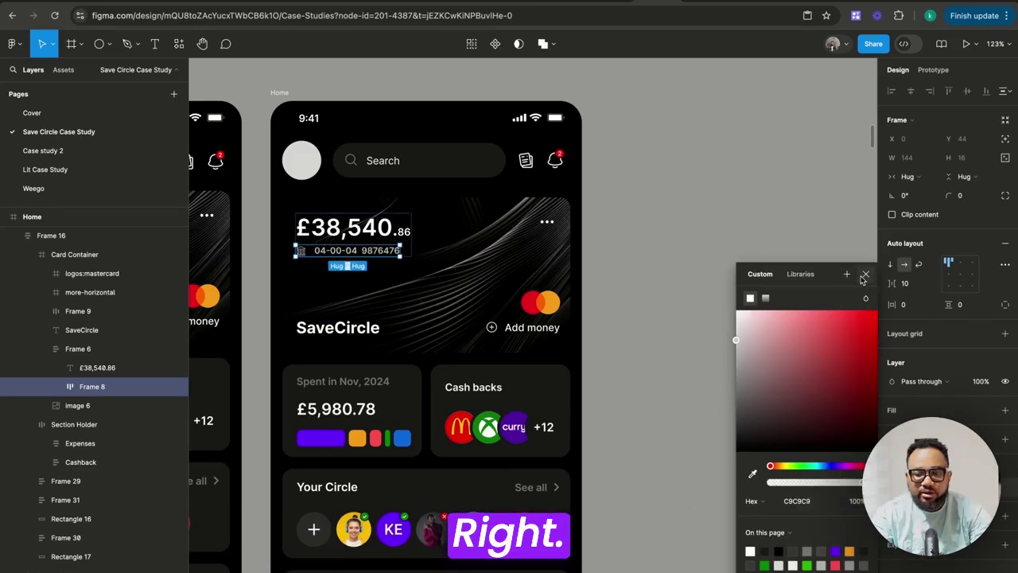
pyautogui.click(865, 275)
pyautogui.click(763, 291)
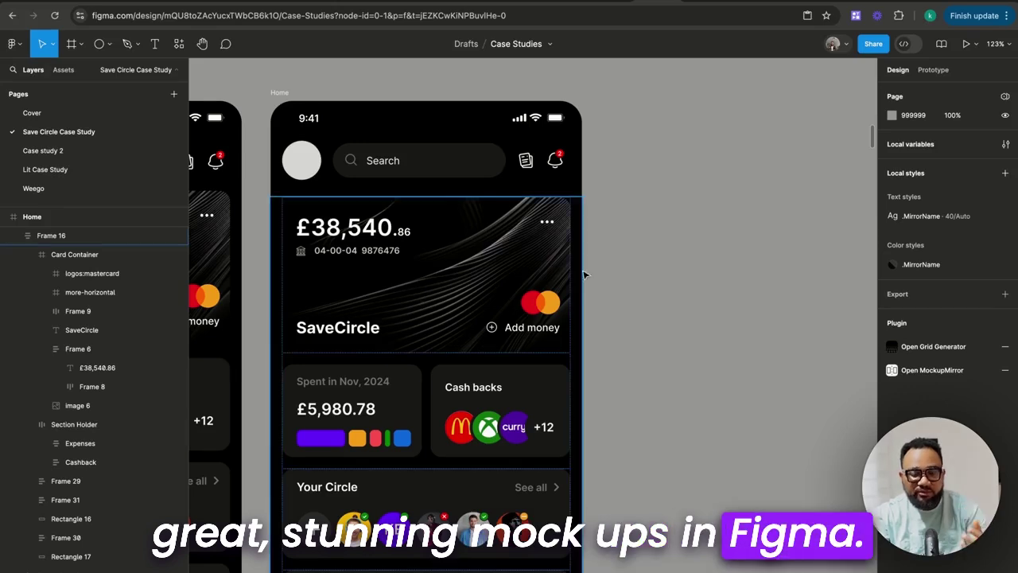
pyautogui.doubleClick(551, 226)
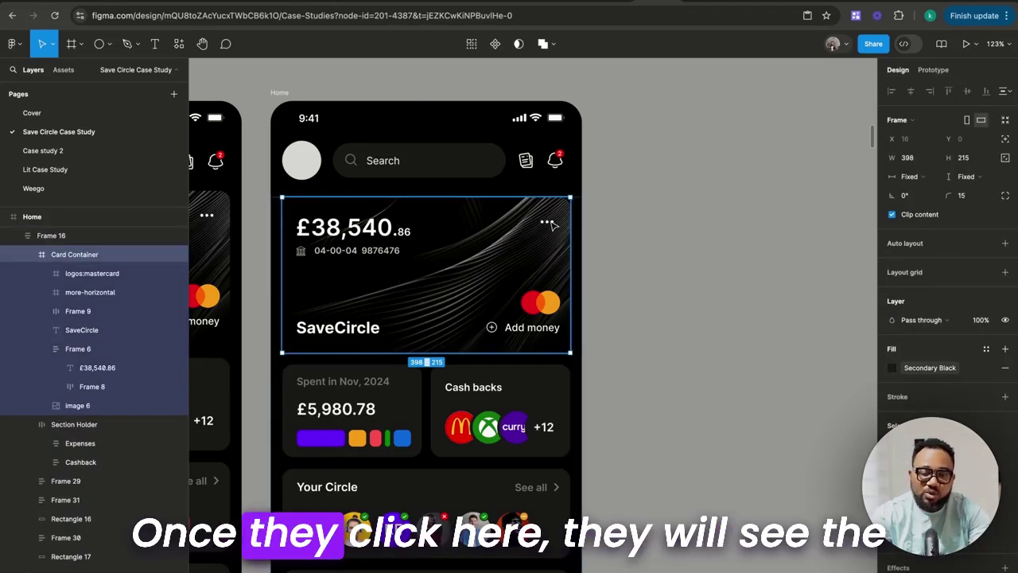
pyautogui.scroll(-3, 533, 251)
pyautogui.hscroll(-2, 533, 250)
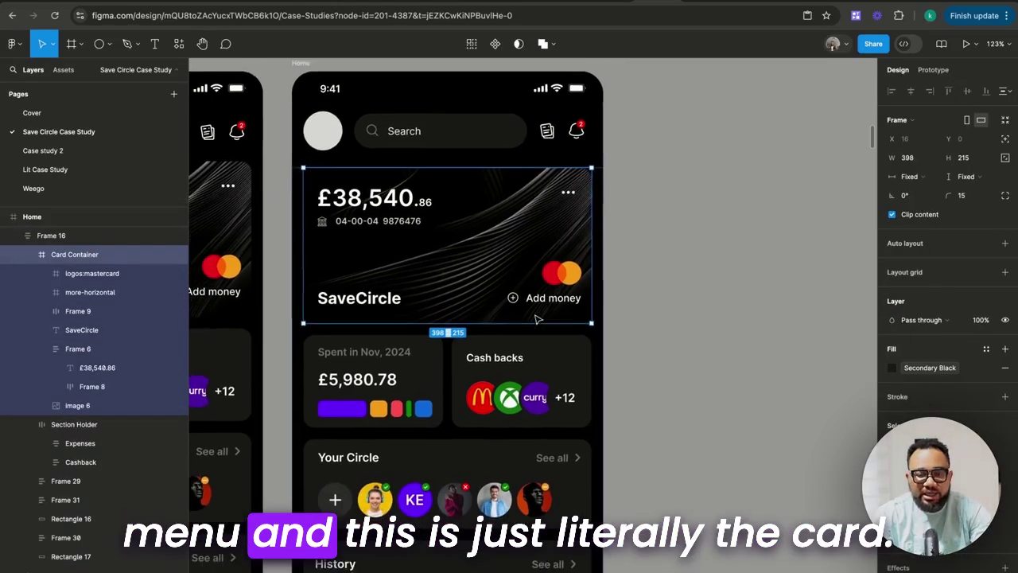
pyautogui.scroll(-3, 514, 275)
pyautogui.hscroll(-2, 515, 274)
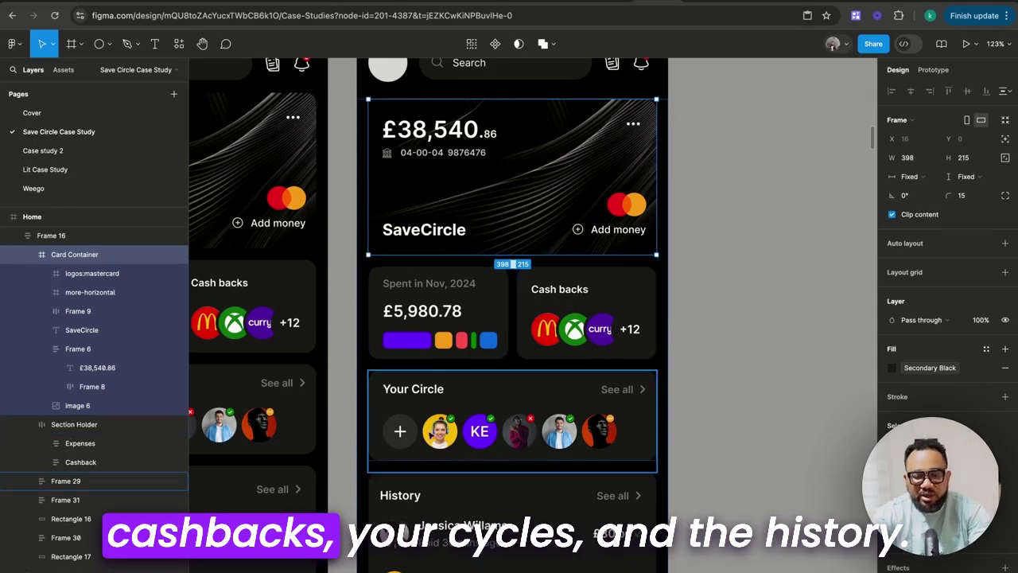
pyautogui.scroll(-5, 434, 310)
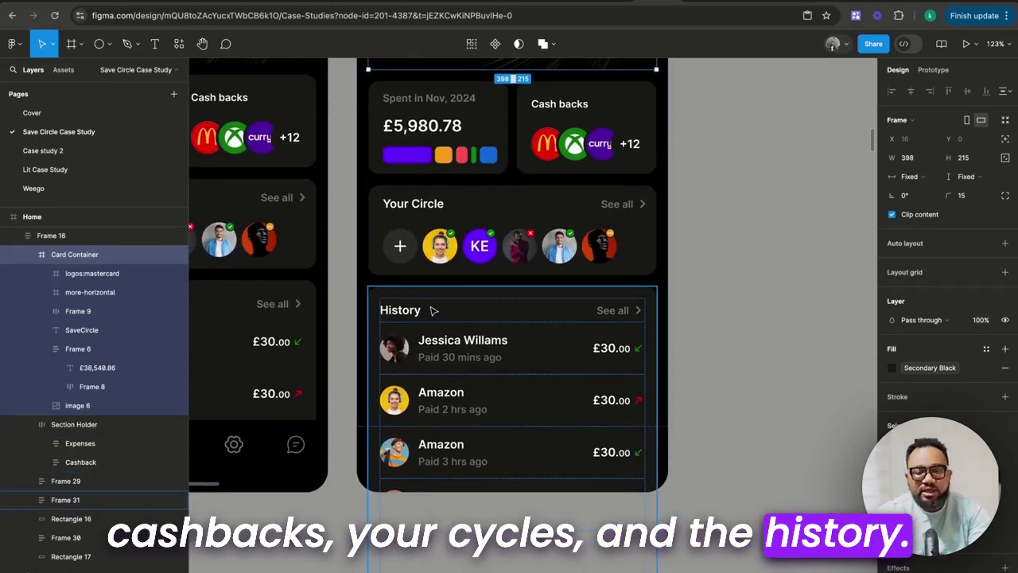
# Paste a copy of the footer bar below the phone screens
pyautogui.scroll(-3, 433, 310)
pyautogui.click(427, 348)
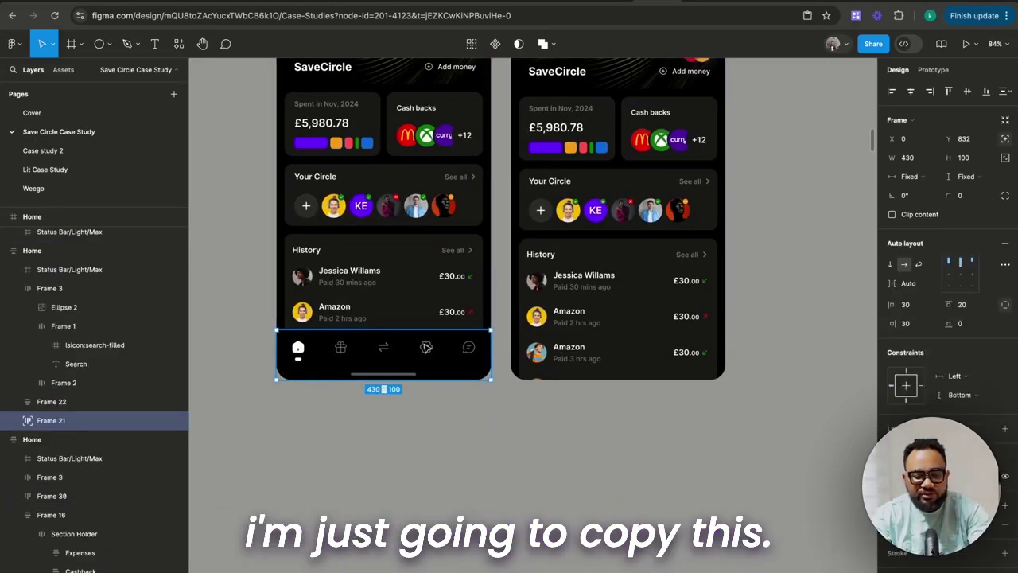
pyautogui.hotkey('ctrl', 'c')
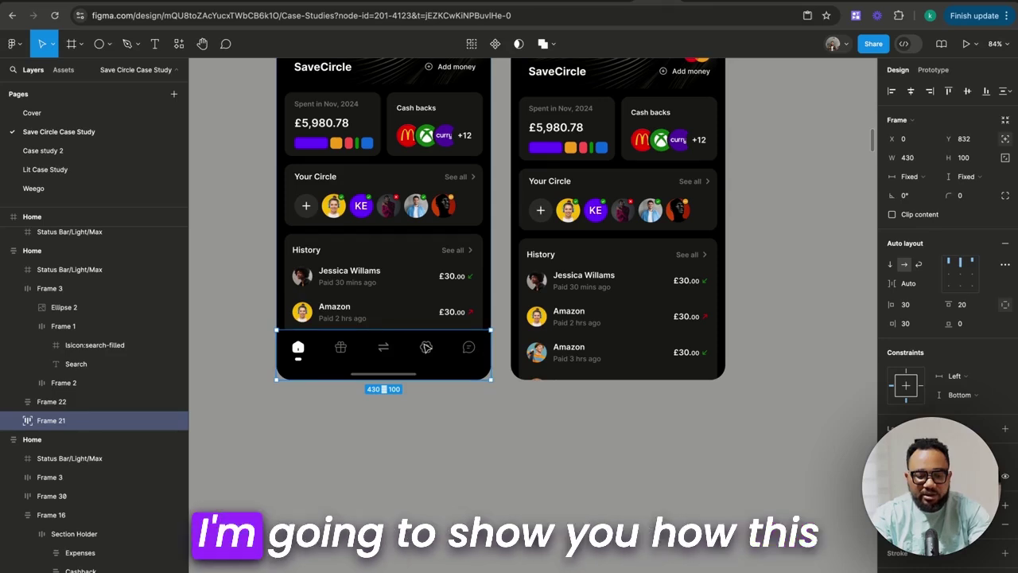
pyautogui.hotkey('ctrl', 'v')
pyautogui.moveTo(427, 348); pyautogui.dragTo(512, 475)
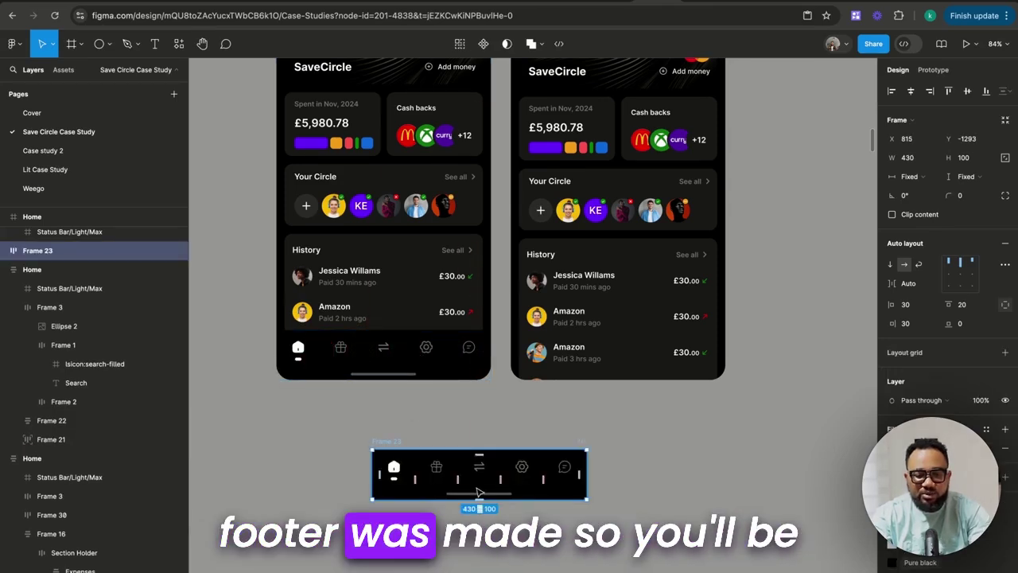
pyautogui.scroll(-4, 512, 475)
# Drag the gift, transfer, settings, chat and home icons out of the footer
pyautogui.click(436, 305)
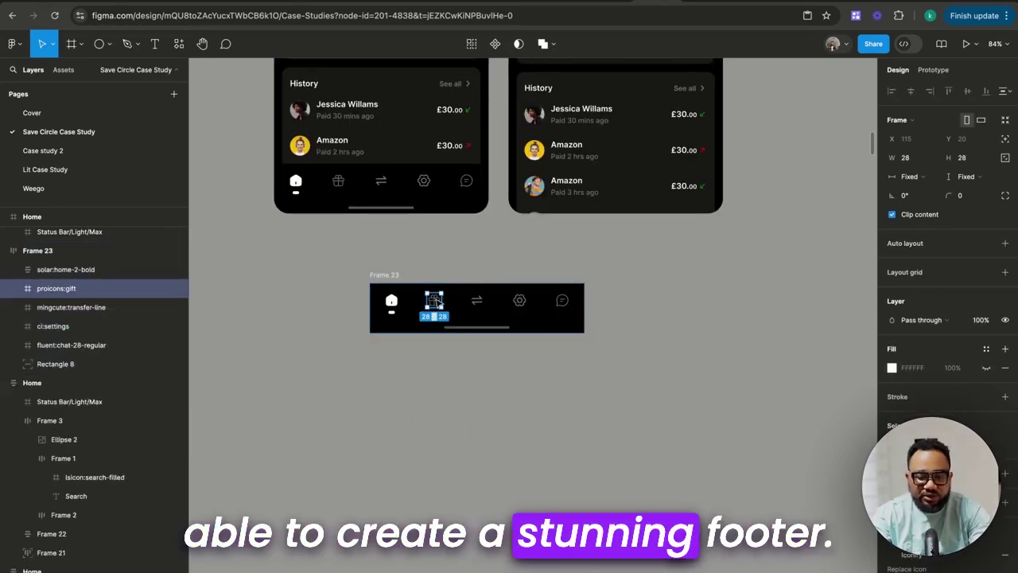
pyautogui.moveTo(435, 305); pyautogui.dragTo(427, 394)
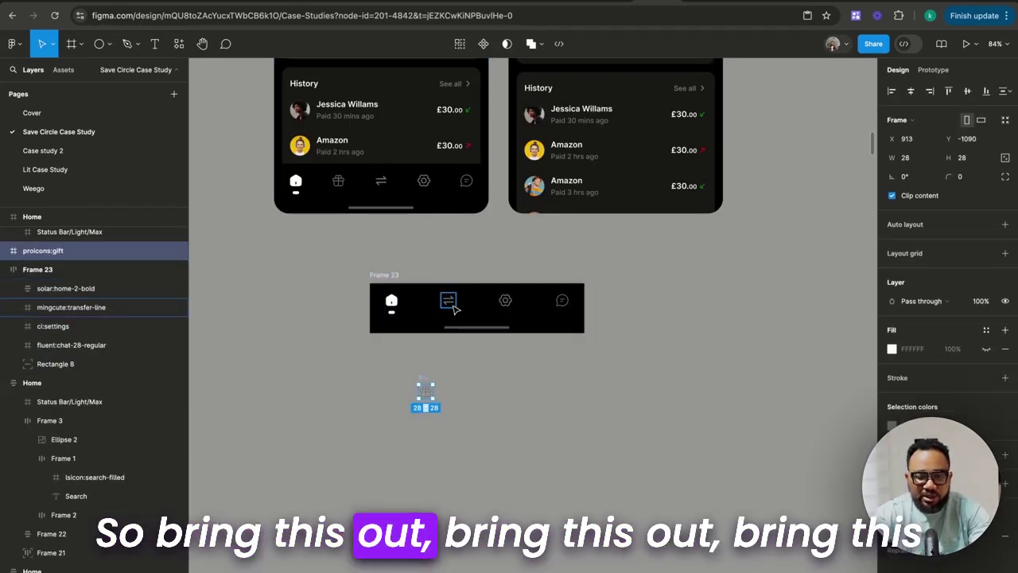
pyautogui.click(448, 301)
pyautogui.moveTo(449, 301); pyautogui.dragTo(494, 383)
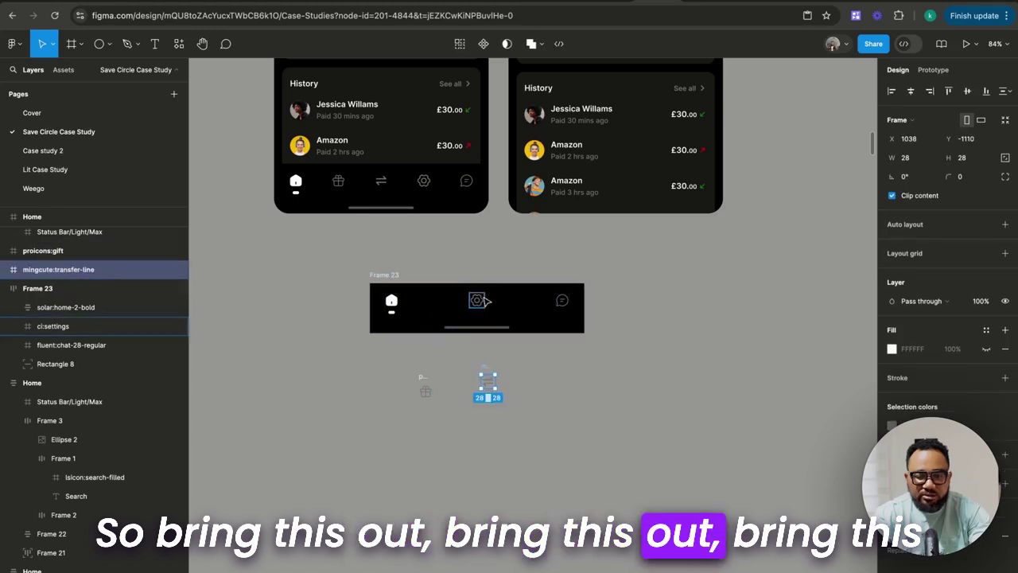
pyautogui.moveTo(485, 300); pyautogui.dragTo(546, 390)
pyautogui.moveTo(562, 300); pyautogui.dragTo(582, 398)
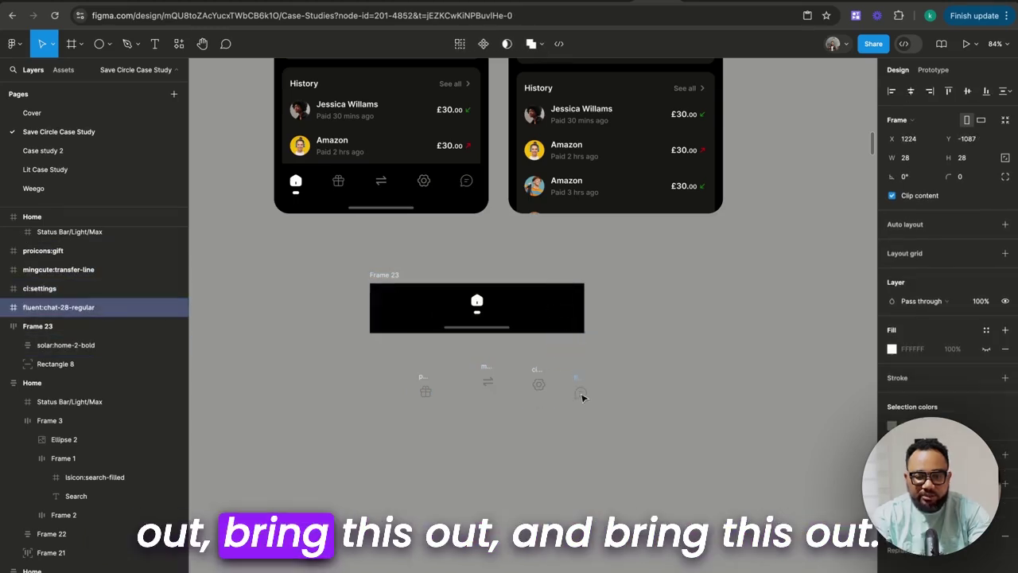
pyautogui.moveTo(477, 302); pyautogui.dragTo(384, 388)
# Move the home bar out of Frame 23 and delete the empty frame
pyautogui.click(402, 276)
pyautogui.moveTo(401, 277); pyautogui.dragTo(410, 254)
pyautogui.click(485, 304)
pyautogui.moveTo(500, 305); pyautogui.dragTo(491, 415)
pyautogui.click(483, 268)
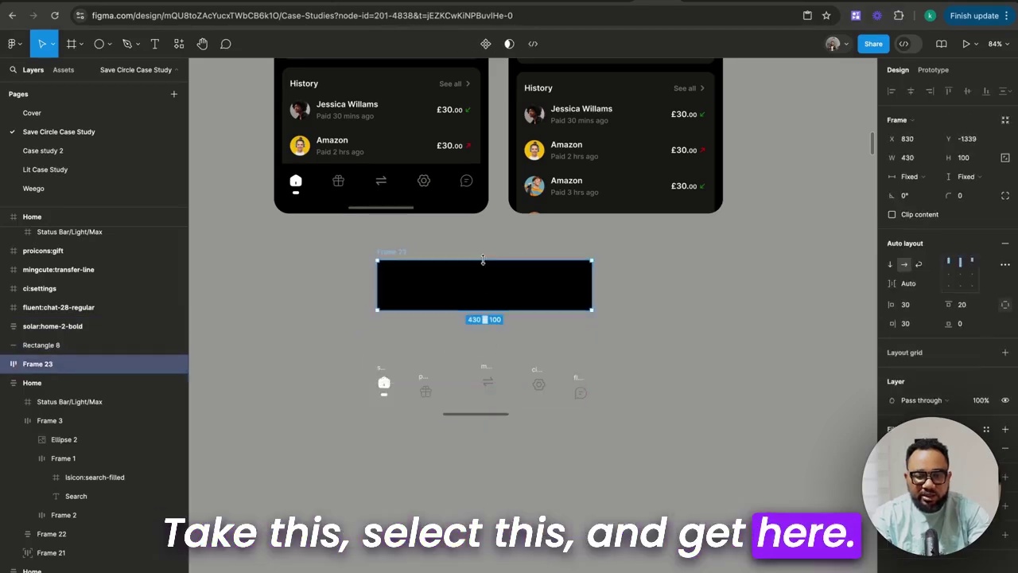
pyautogui.press('Delete')
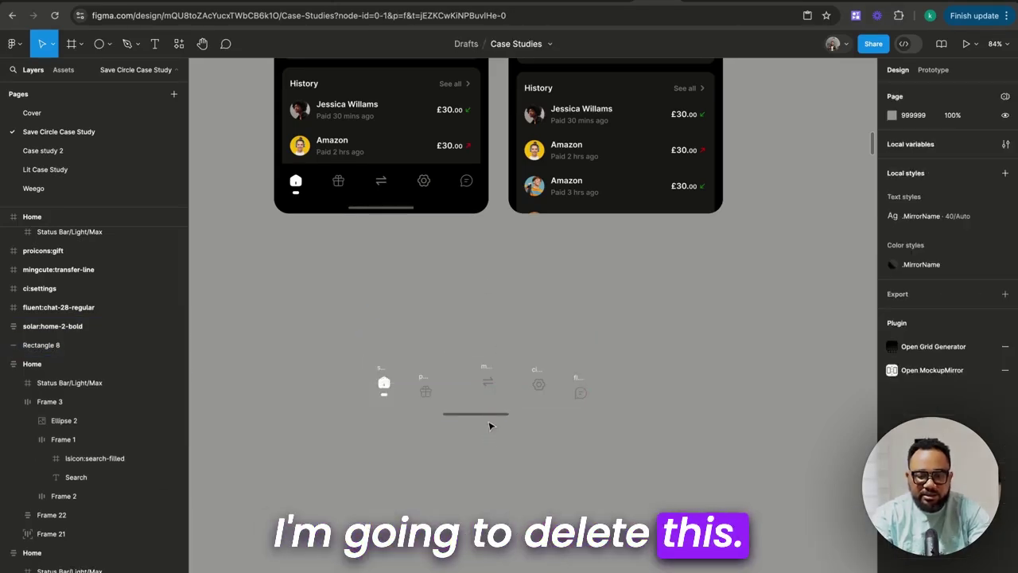
# Move the home bar lower and wrap the five nav icons in an auto-layout frame
pyautogui.click(477, 414)
pyautogui.moveTo(477, 414); pyautogui.dragTo(473, 488)
pyautogui.moveTo(354, 319); pyautogui.dragTo(633, 455)
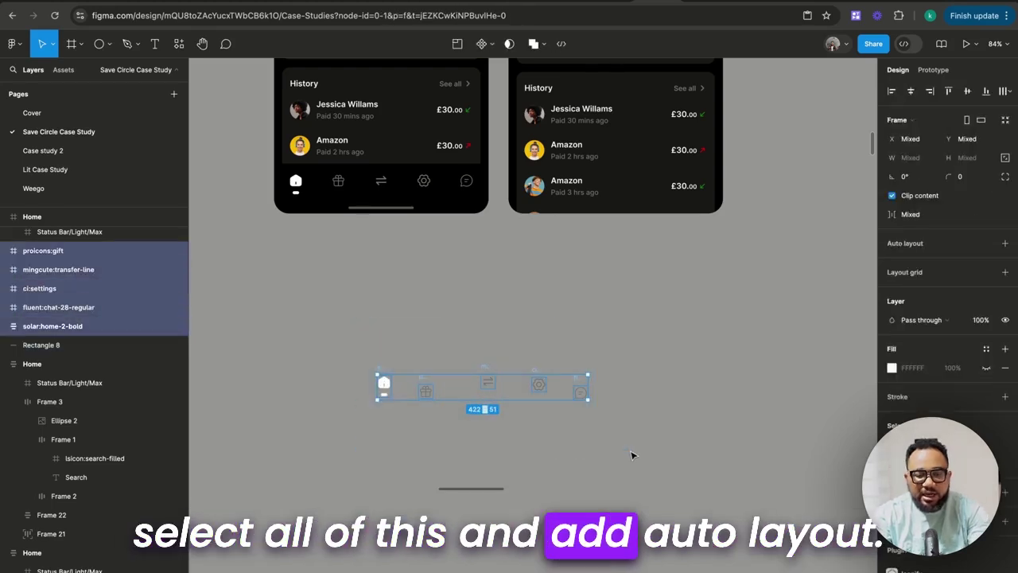
pyautogui.hotkey('shift', 'a')
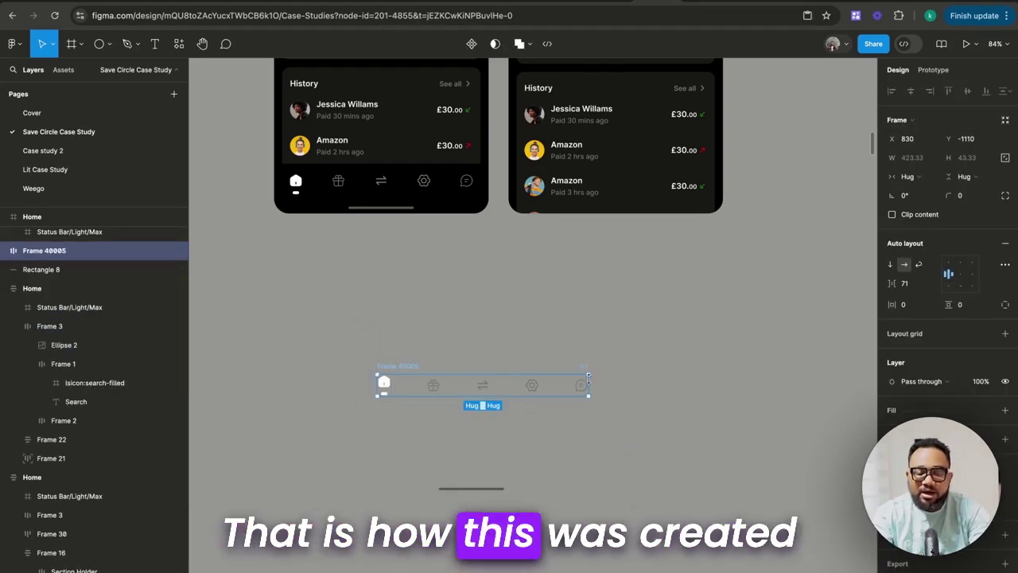
# Make the nav frame 430 wide with Auto spacing between icons
pyautogui.click(917, 158)
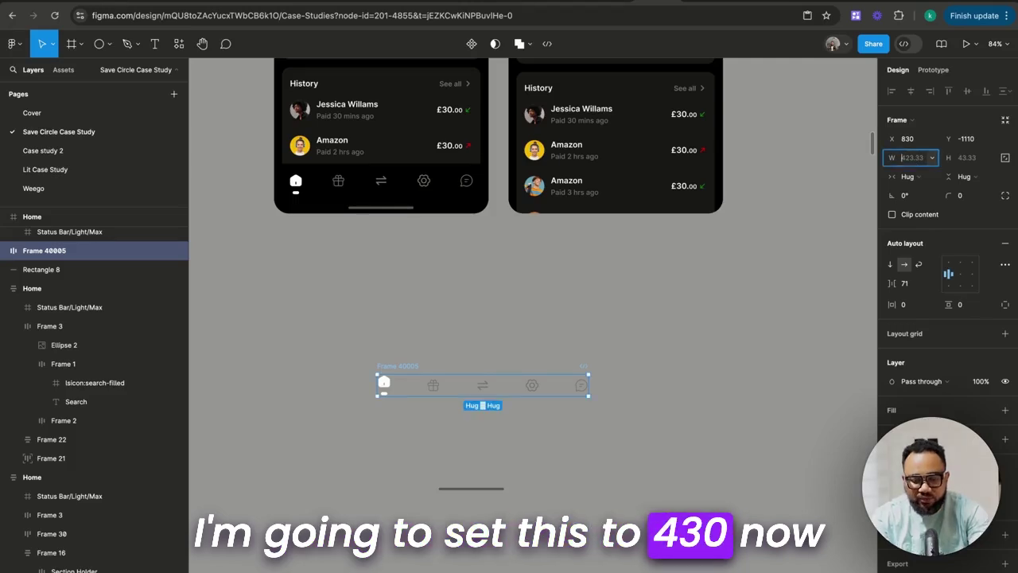
pyautogui.press('Return')
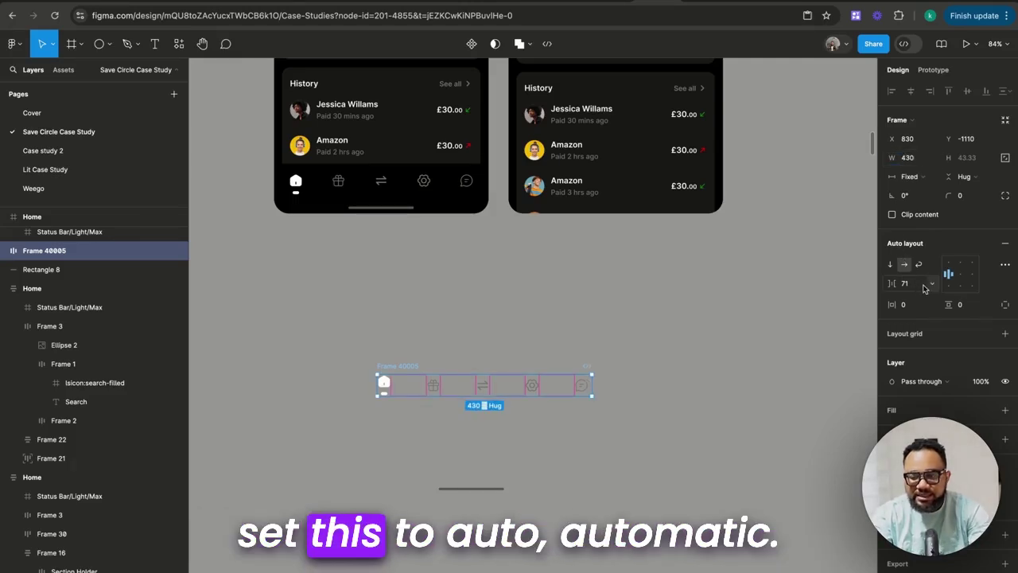
pyautogui.click(929, 295)
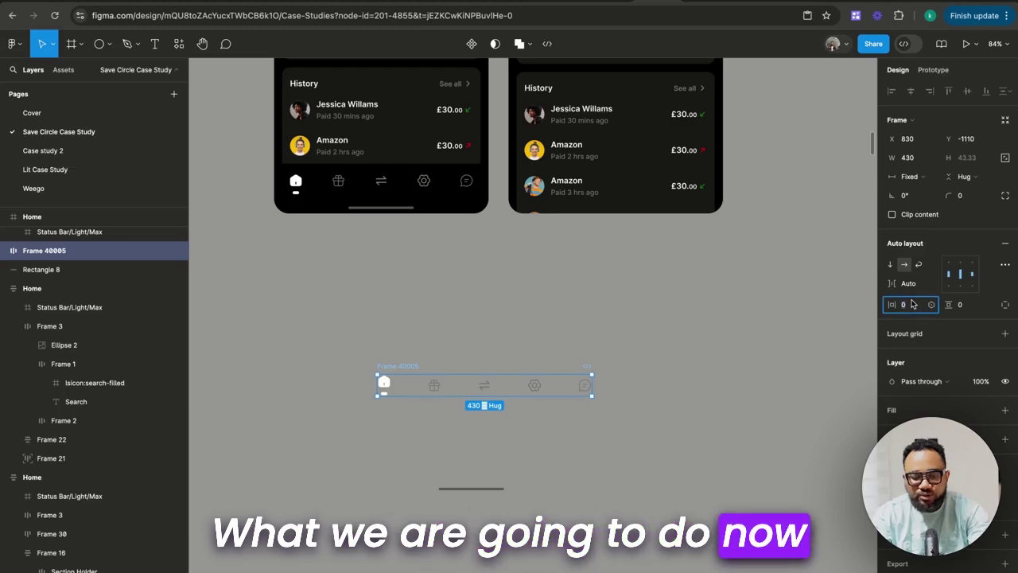
# Pad the nav frame with 16 on the sides, 10 on top and 20 at the bottom
pyautogui.click(912, 304)
pyautogui.write('16')
pyautogui.press('Return')
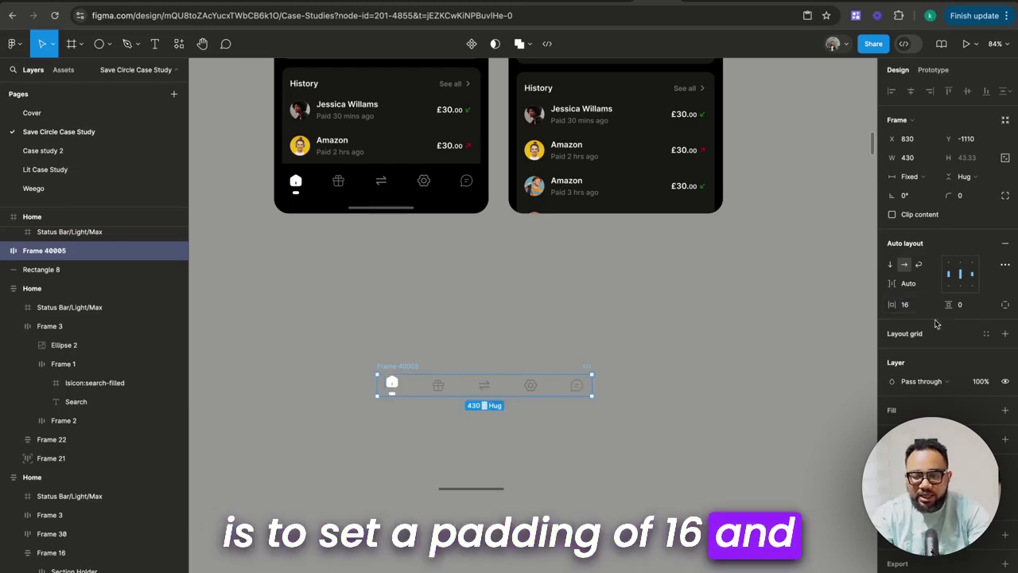
pyautogui.click(1004, 304)
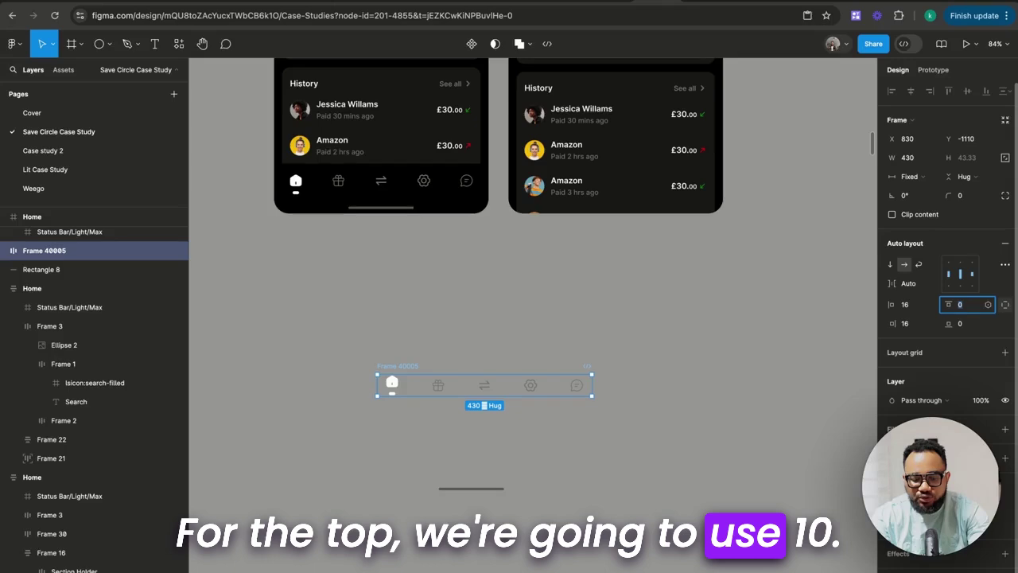
pyautogui.write('10')
pyautogui.press('Tab')
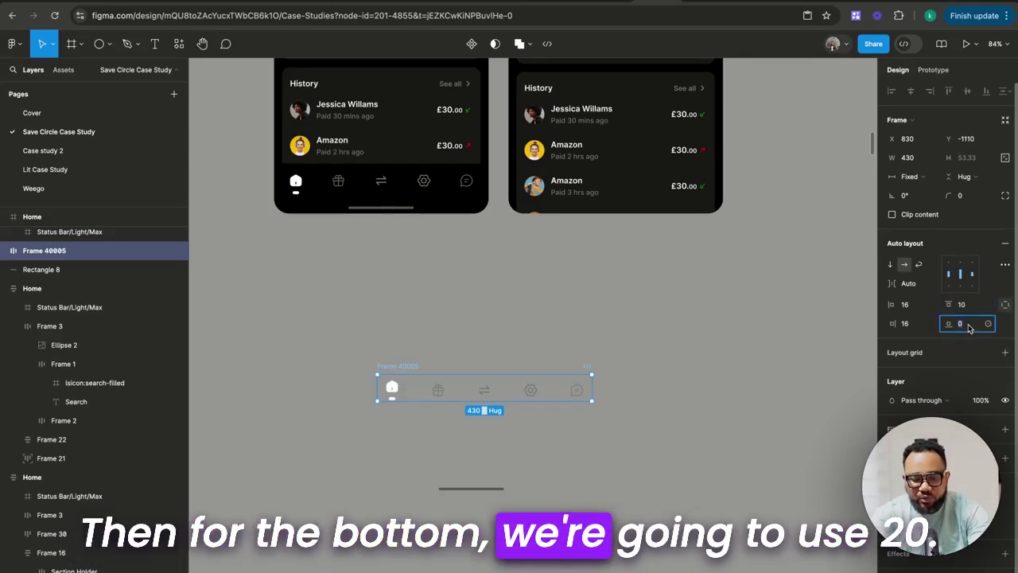
pyautogui.write('20')
pyautogui.press('Return')
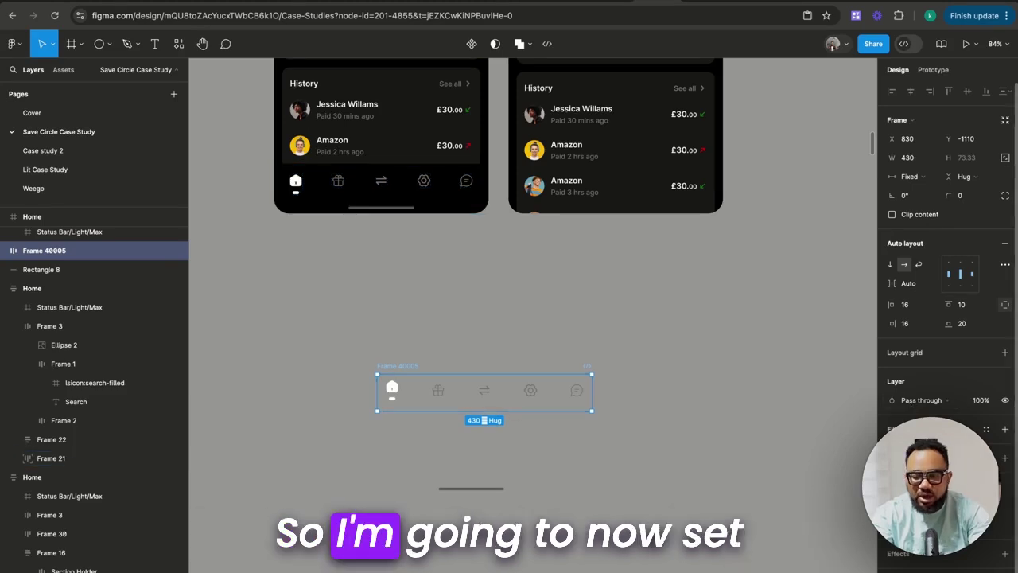
# Fill the nav row with Grey 100, make it 103 tall, and top-centre the icons with 20 top padding
pyautogui.click(987, 430)
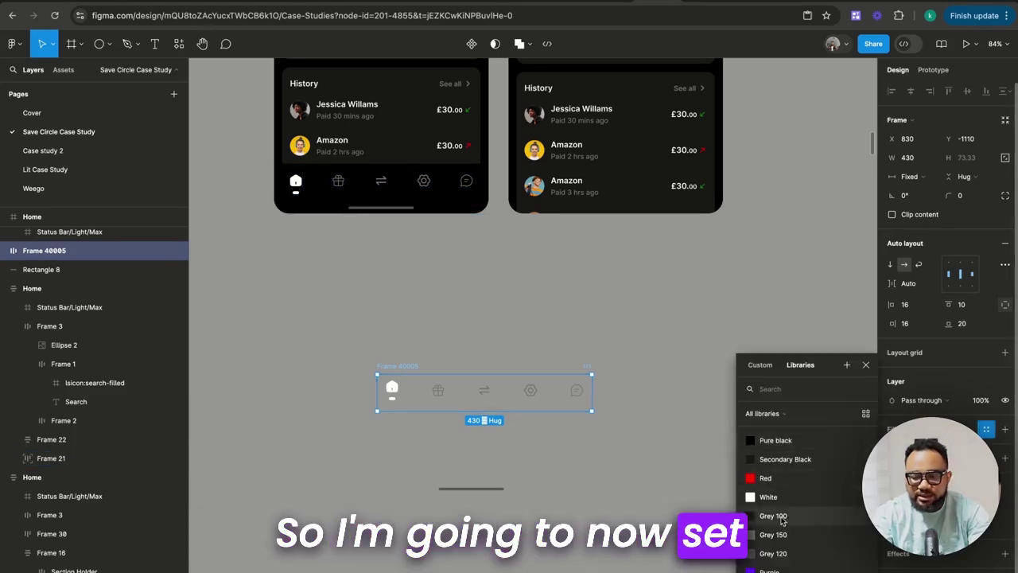
pyautogui.click(783, 523)
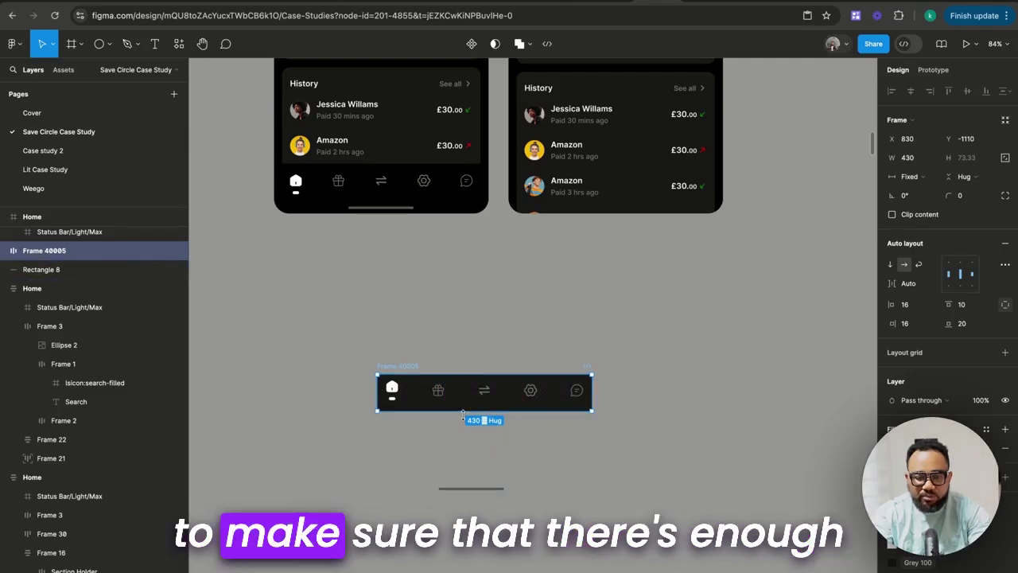
pyautogui.moveTo(483, 411); pyautogui.dragTo(484, 426)
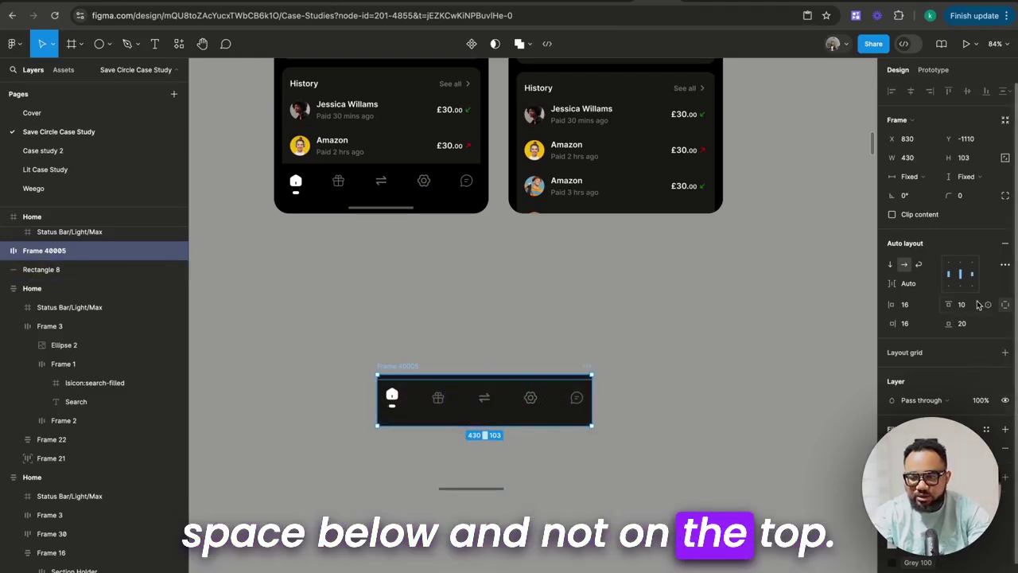
pyautogui.click(961, 263)
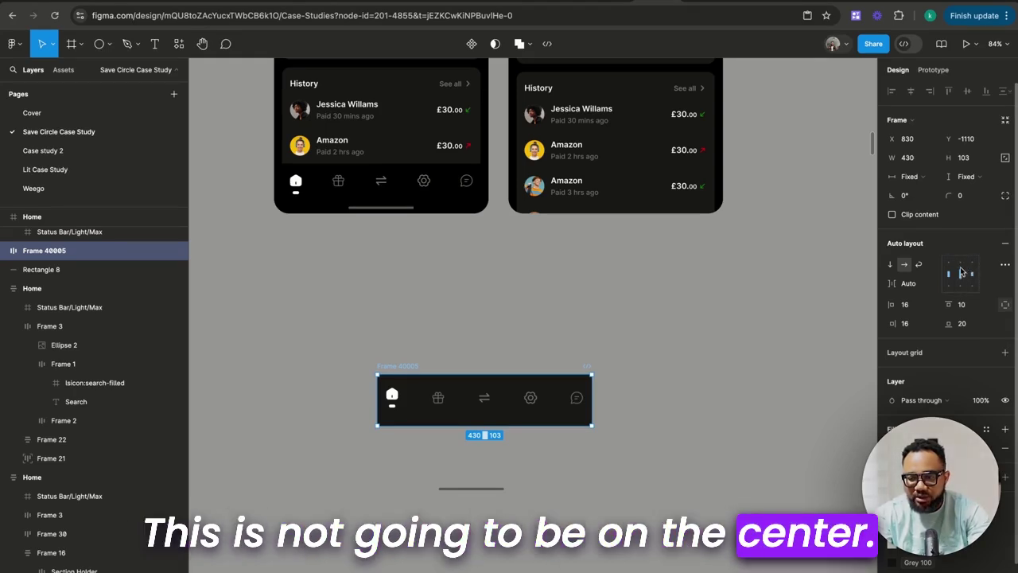
pyautogui.click(961, 304)
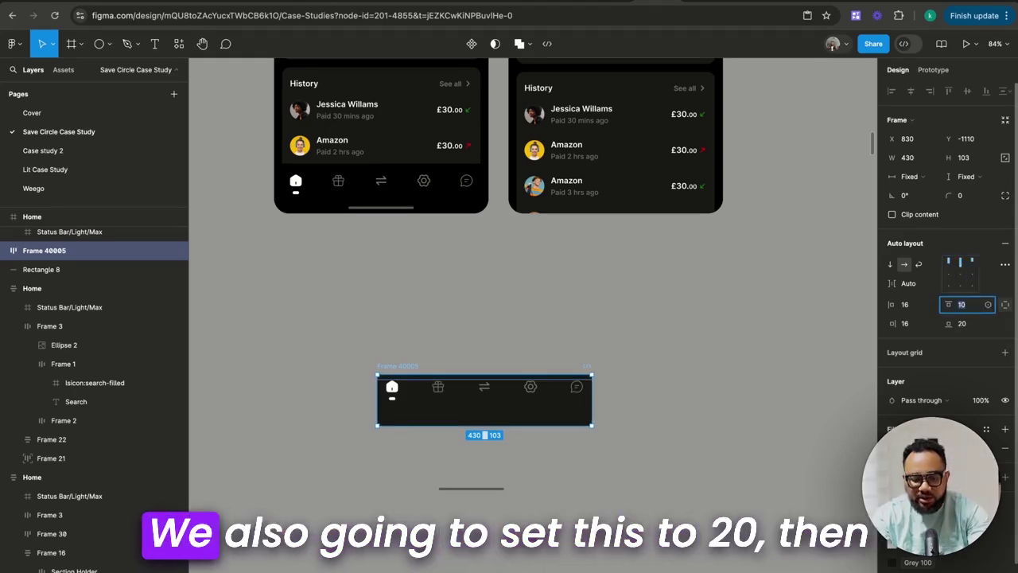
pyautogui.write('20')
pyautogui.press('Return')
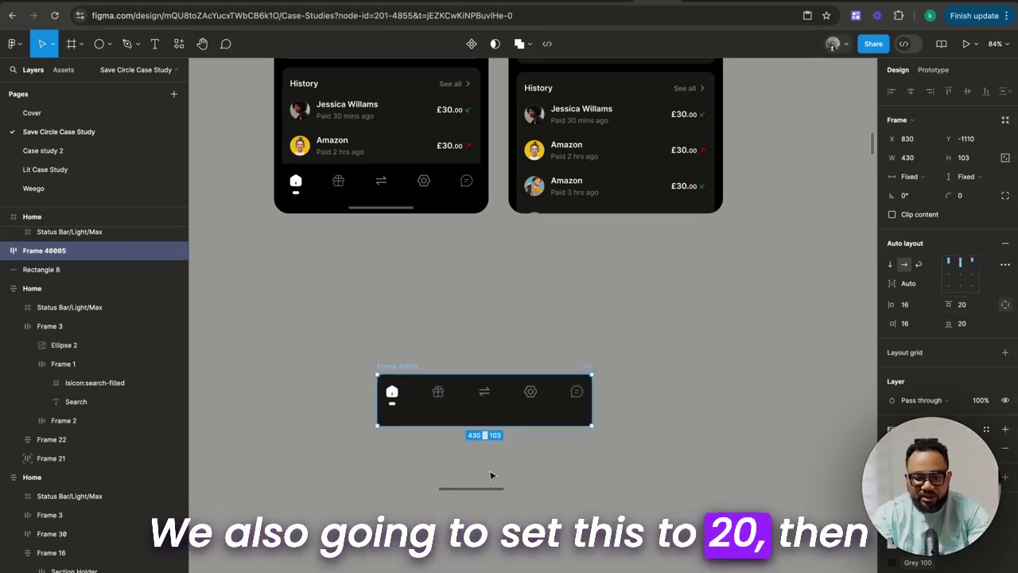
# Place the home bar inside the nav row, absolutely positioned, centred and nudged up near the bottom
pyautogui.moveTo(491, 488); pyautogui.dragTo(495, 396)
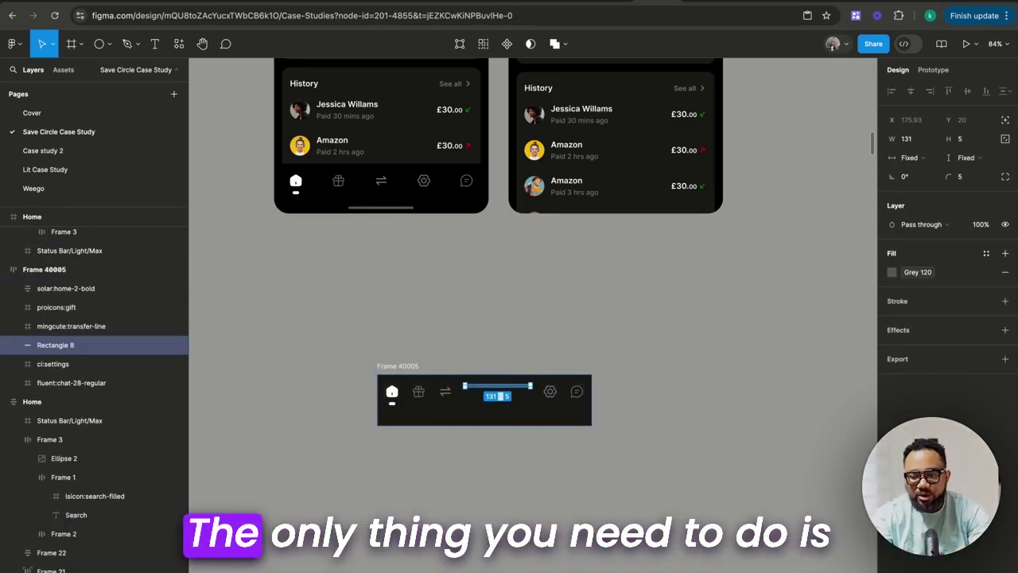
pyautogui.click(1006, 121)
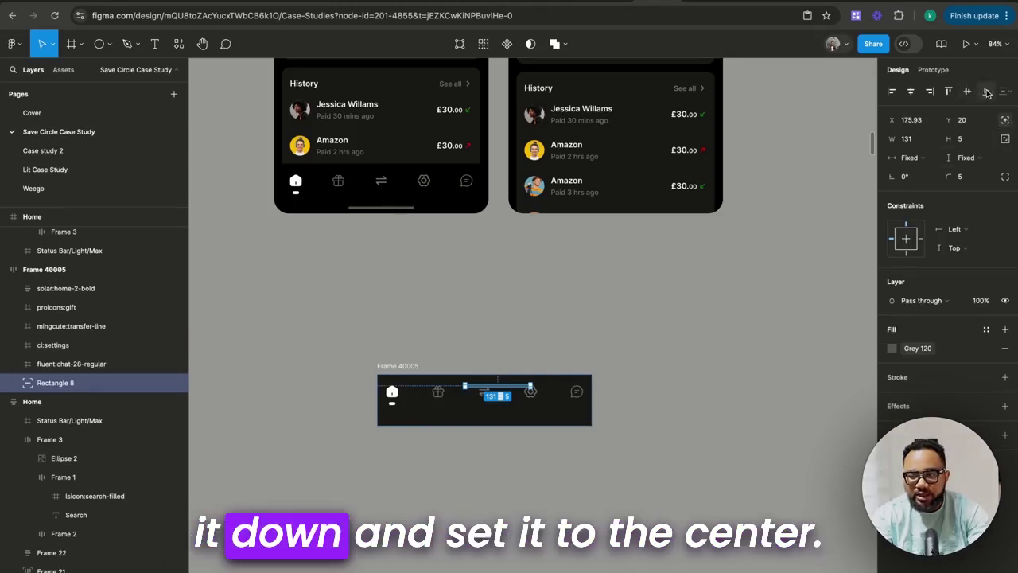
pyautogui.click(911, 92)
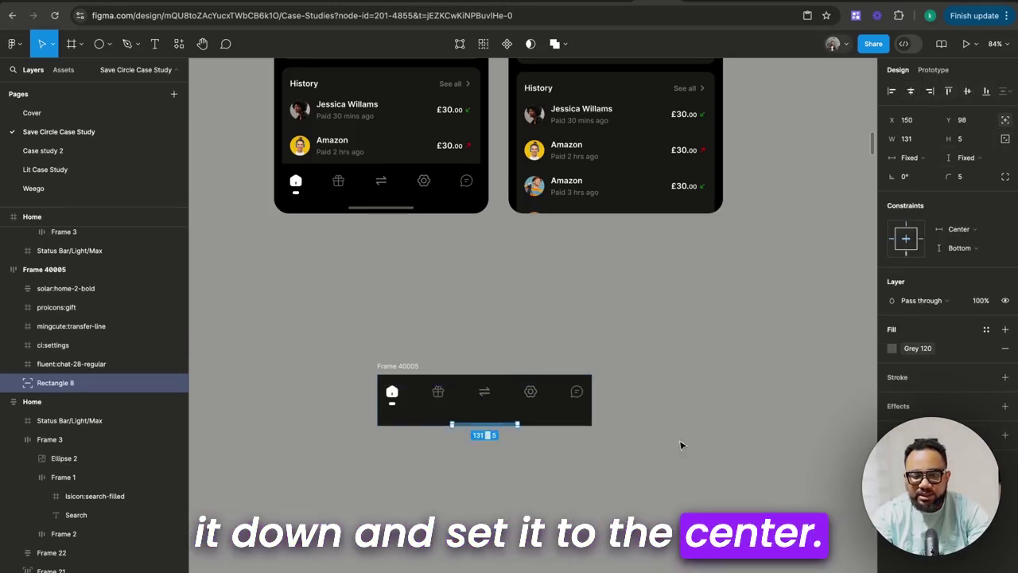
pyautogui.press('Up')
pyautogui.press('Up')
pyautogui.press('Up')
pyautogui.press('Up')
pyautogui.press('Up')
pyautogui.press('Up')
pyautogui.press('Up')
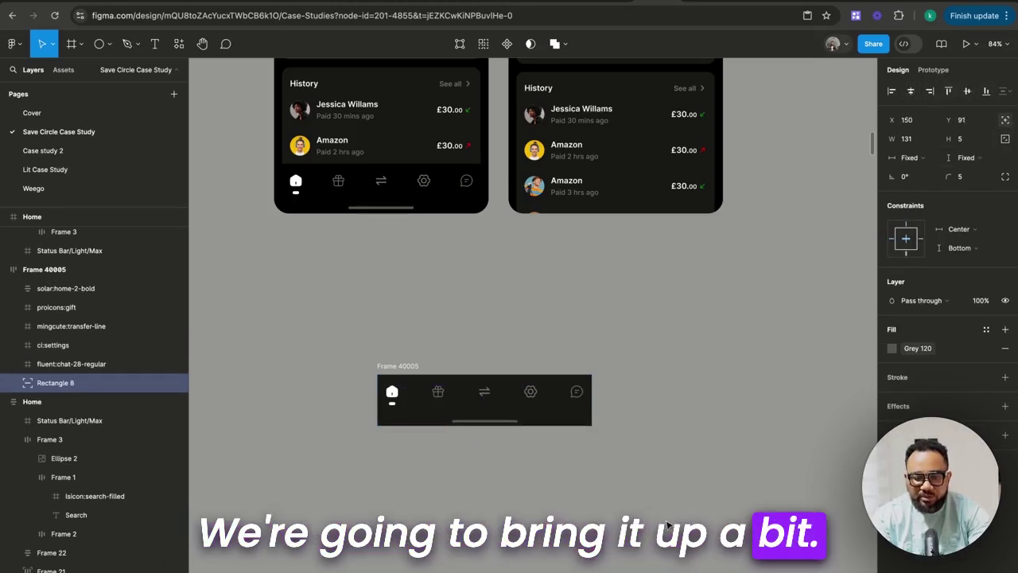
pyautogui.click(400, 367)
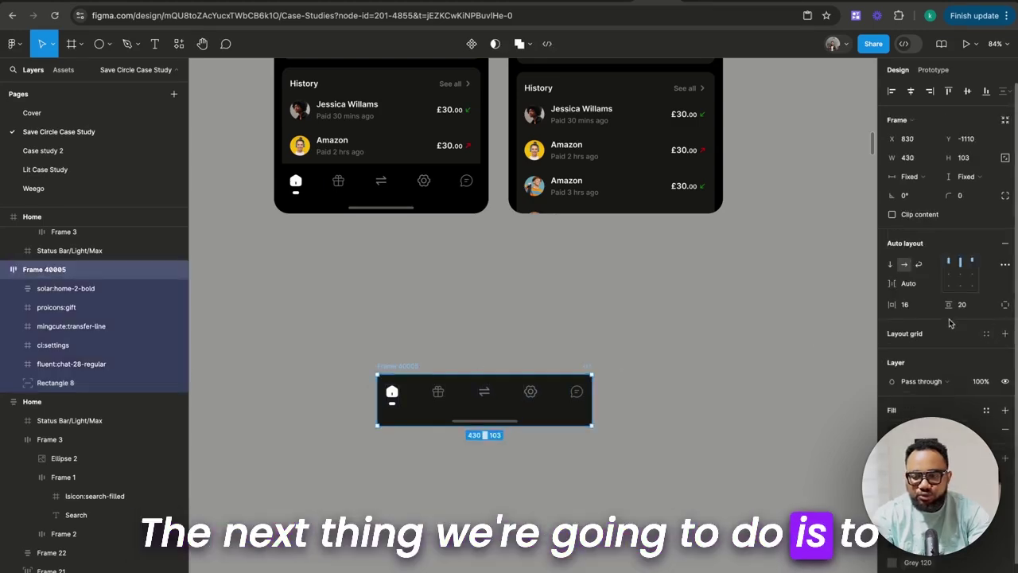
# Change the nav row's side padding to 2, then undo an attempted move into the right phone
pyautogui.click(910, 307)
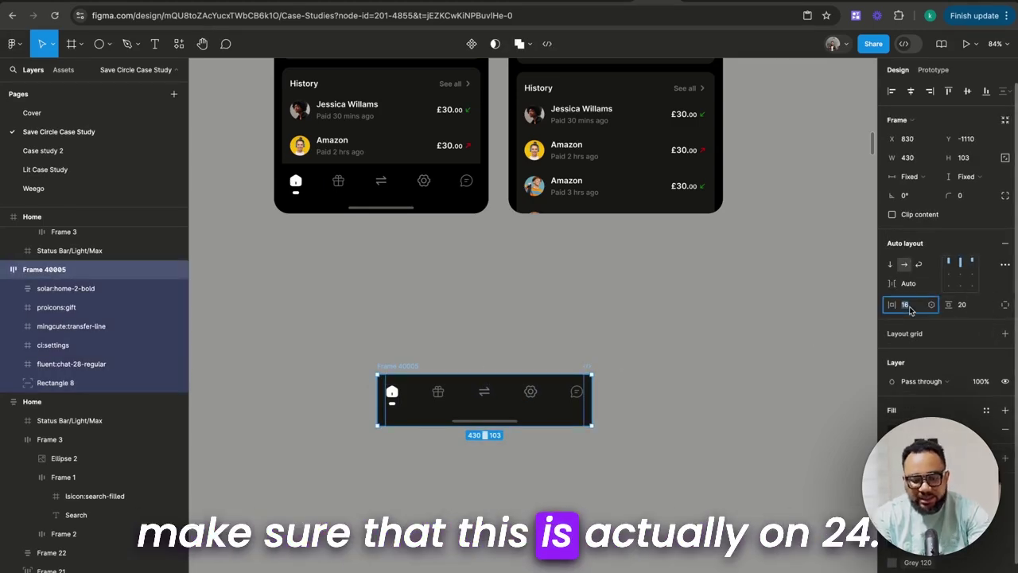
pyautogui.write('24')
pyautogui.moveTo(402, 366); pyautogui.dragTo(566, 210)
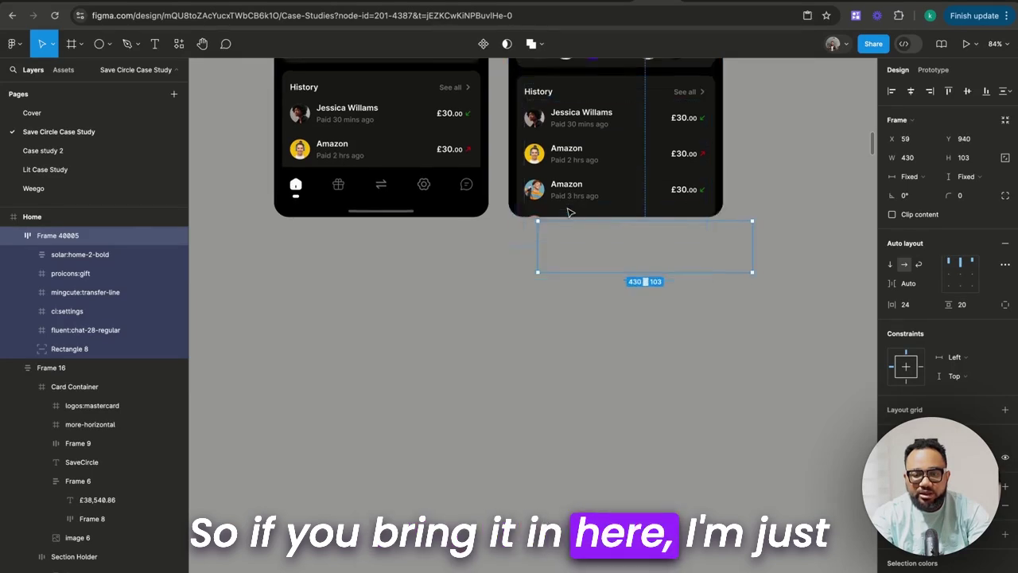
pyautogui.scroll(5, 565, 210)
pyautogui.hotkey('ctrl', 'z')
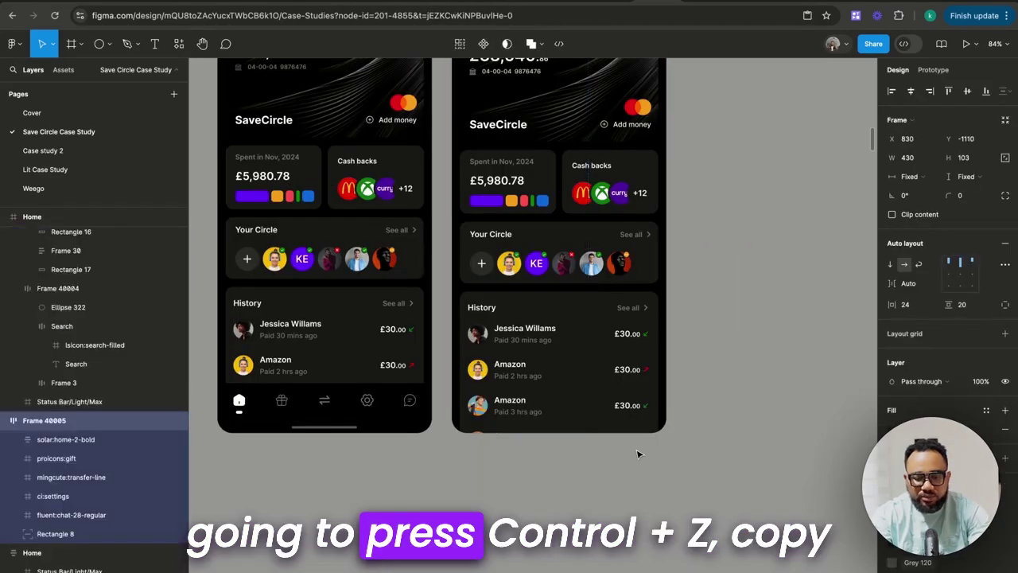
# Paste the navigation bar into the duplicated home screen
pyautogui.click(546, 493)
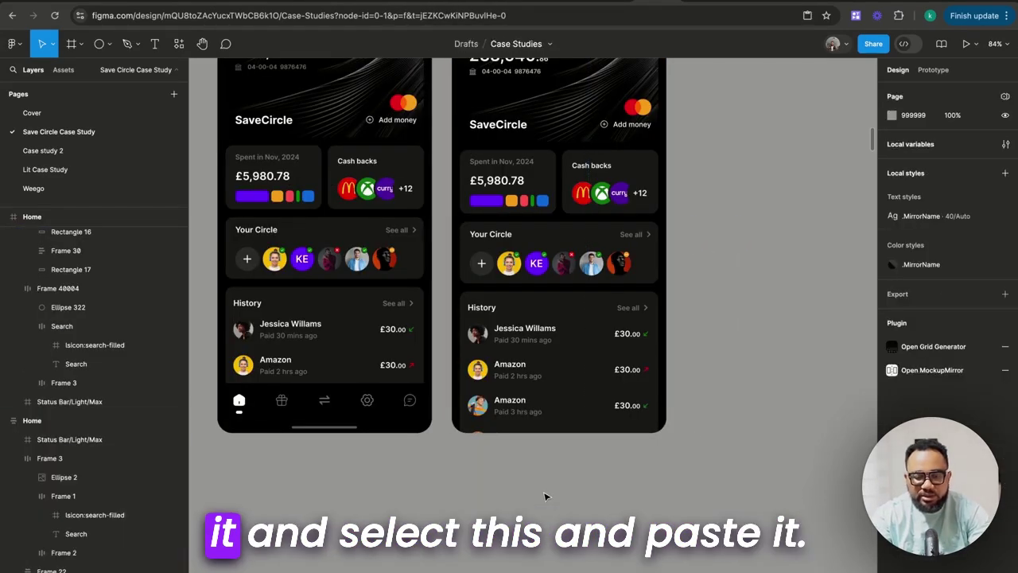
pyautogui.scroll(3, 549, 494)
pyautogui.hscroll(2, 549, 494)
pyautogui.scroll(2, 552, 495)
pyautogui.click(433, 75)
pyautogui.hotkey('ctrl', 'v')
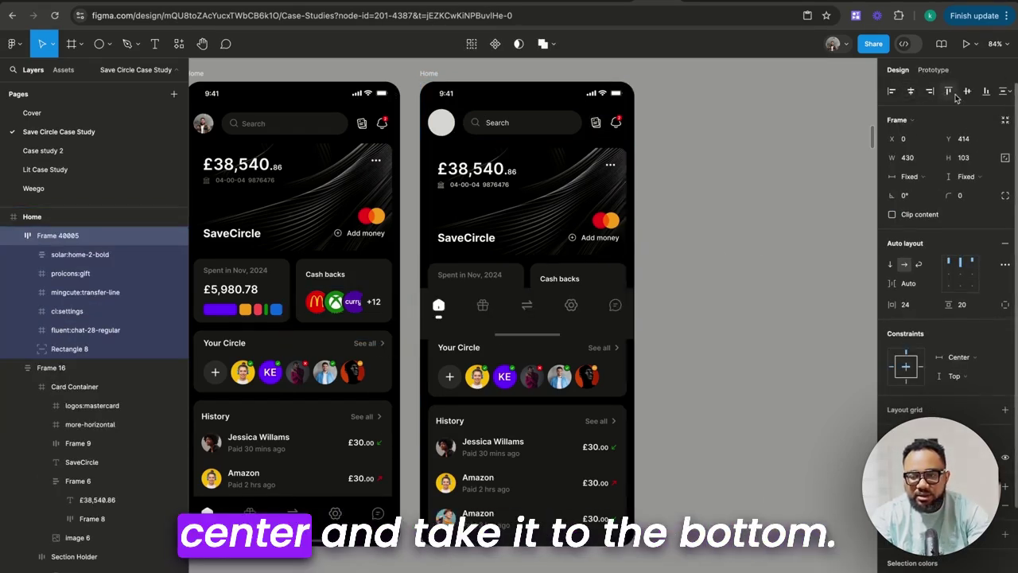
# Constrain the navigation bar to the Bottom and fill it with the Pure black style
pyautogui.click(987, 93)
pyautogui.scroll(-3, 825, 302)
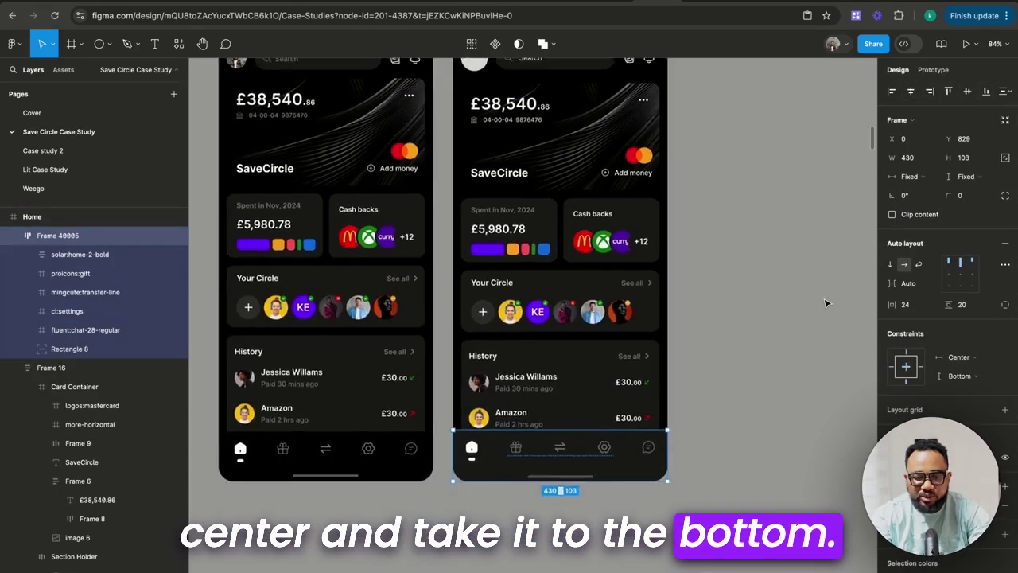
pyautogui.click(868, 541)
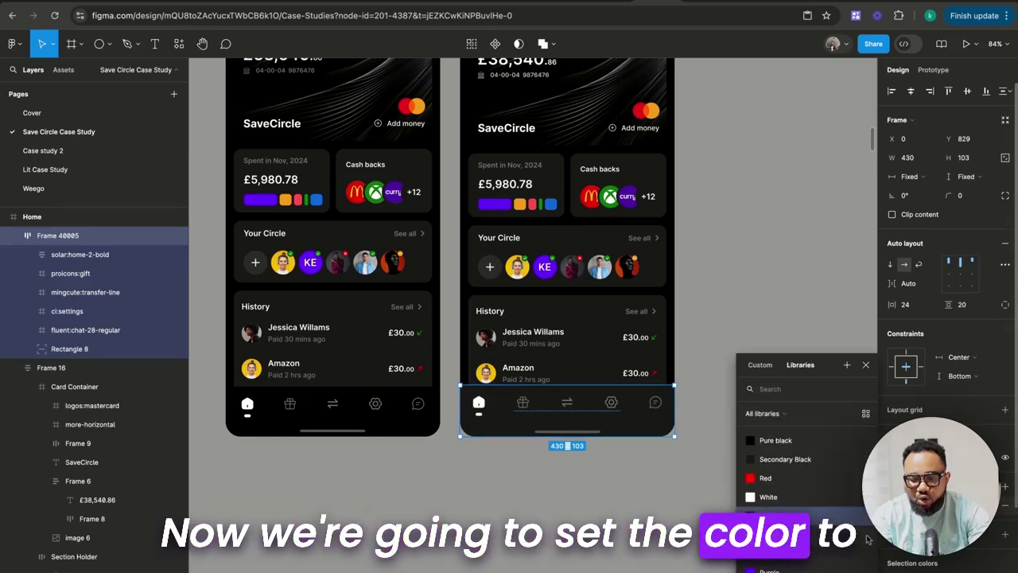
pyautogui.click(776, 441)
pyautogui.click(264, 483)
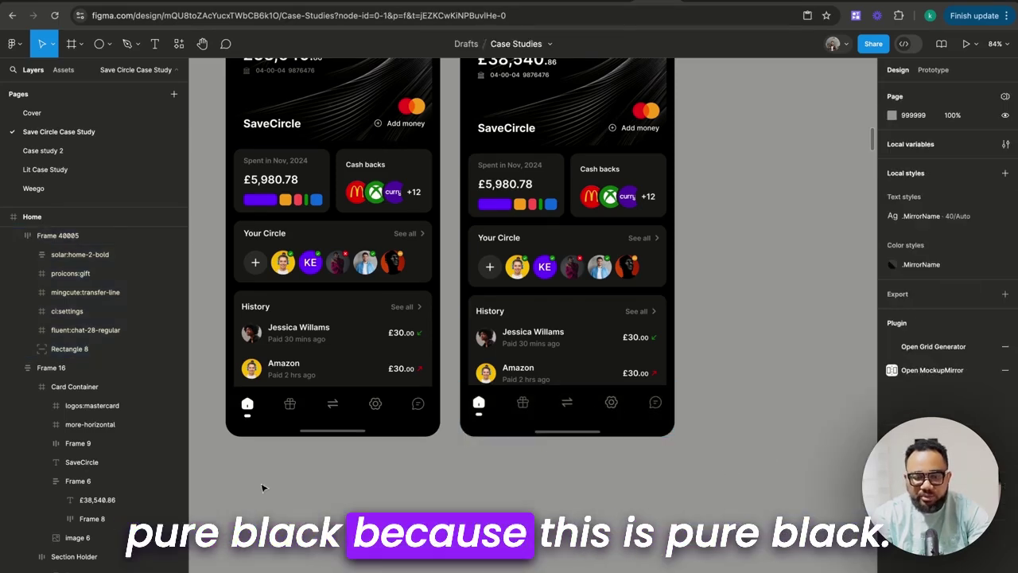
pyautogui.scroll(3, 643, 409)
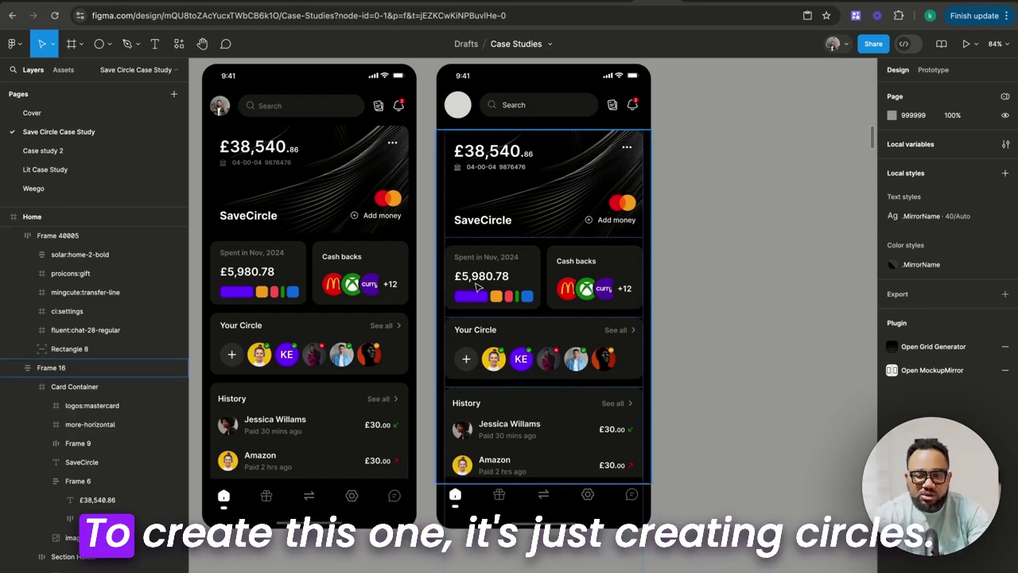
pyautogui.click(503, 370)
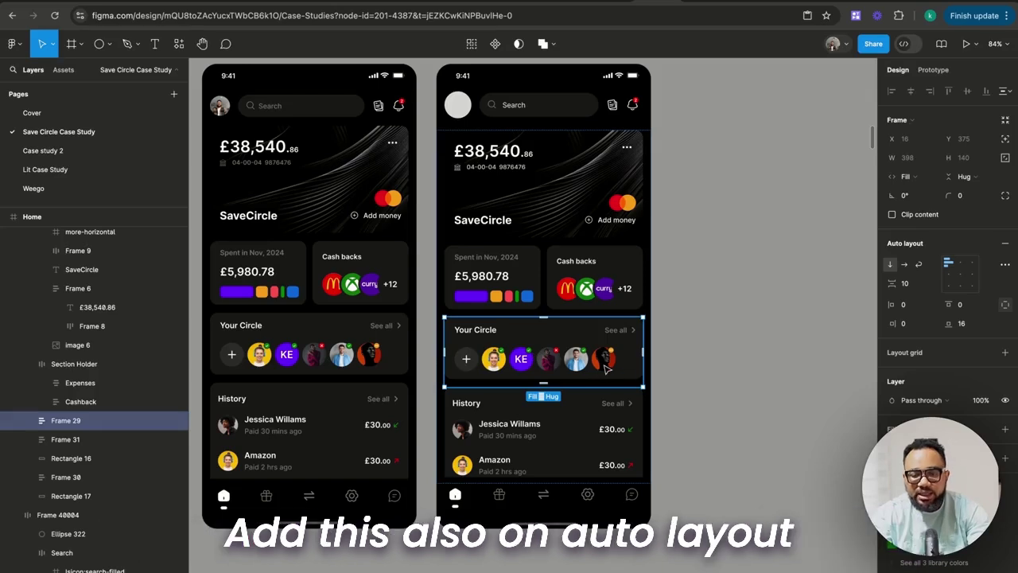
pyautogui.keyDown('shift'); pyautogui.click(457, 409); pyautogui.keyUp('shift')
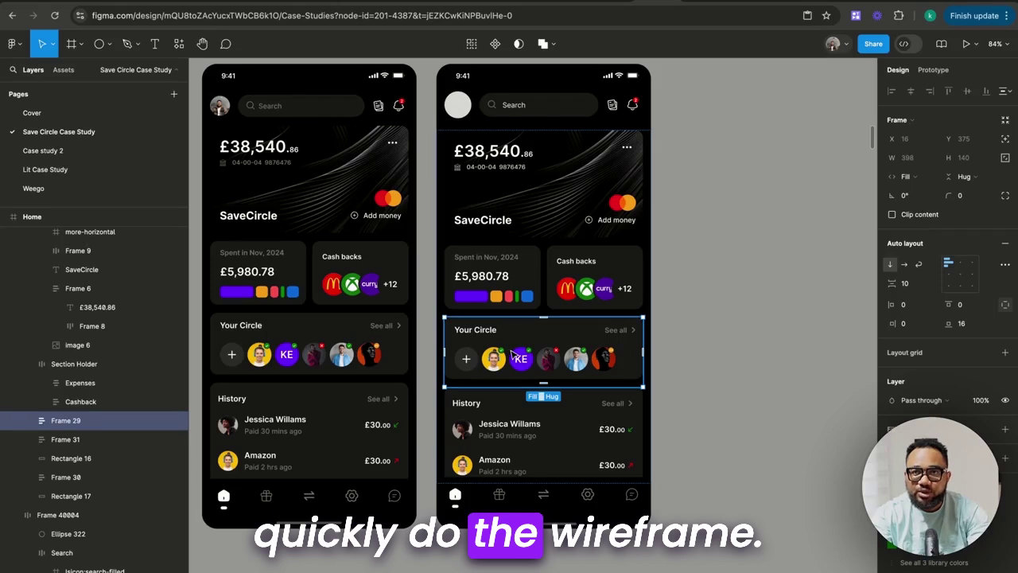
pyautogui.press('o')
# Draw a circle beside the phone and size it to 48 × 48
pyautogui.click(676, 292)
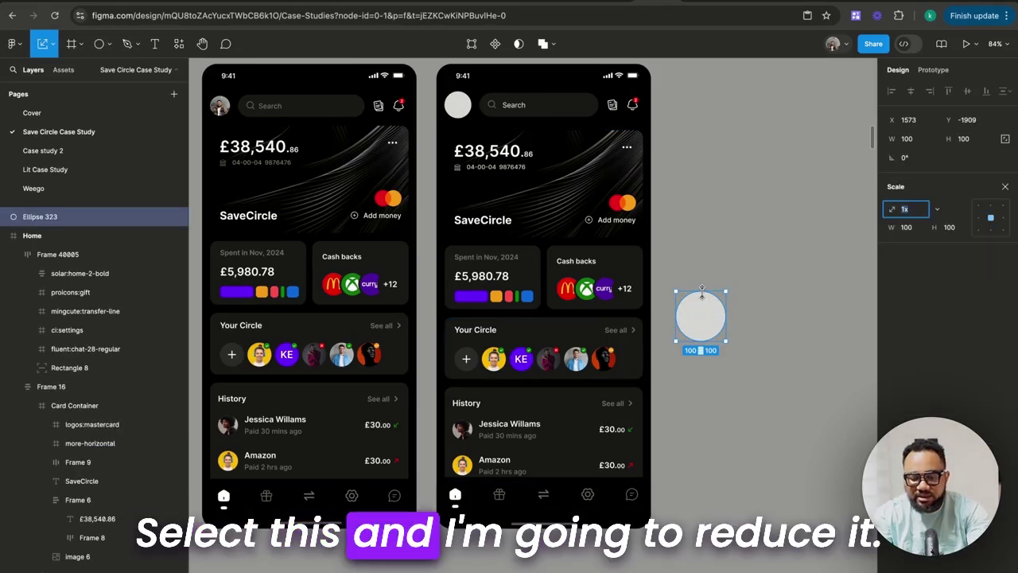
pyautogui.moveTo(702, 313); pyautogui.dragTo(702, 317)
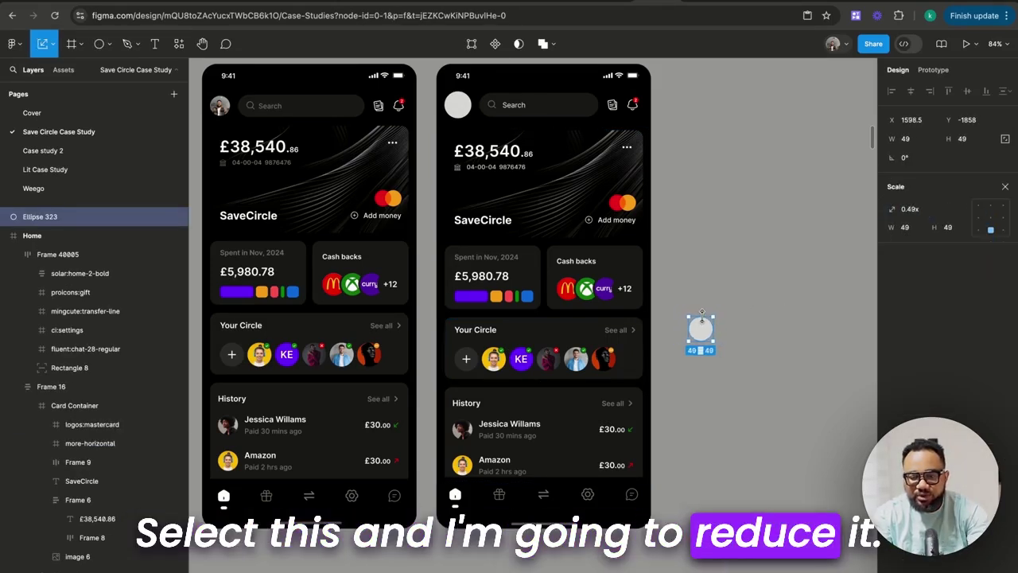
pyautogui.click(487, 365)
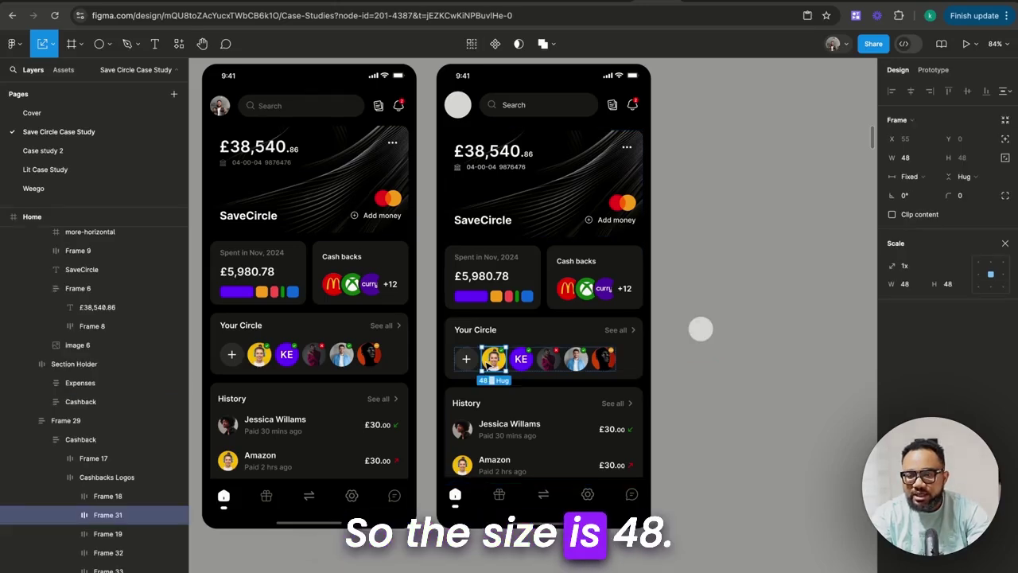
pyautogui.click(700, 328)
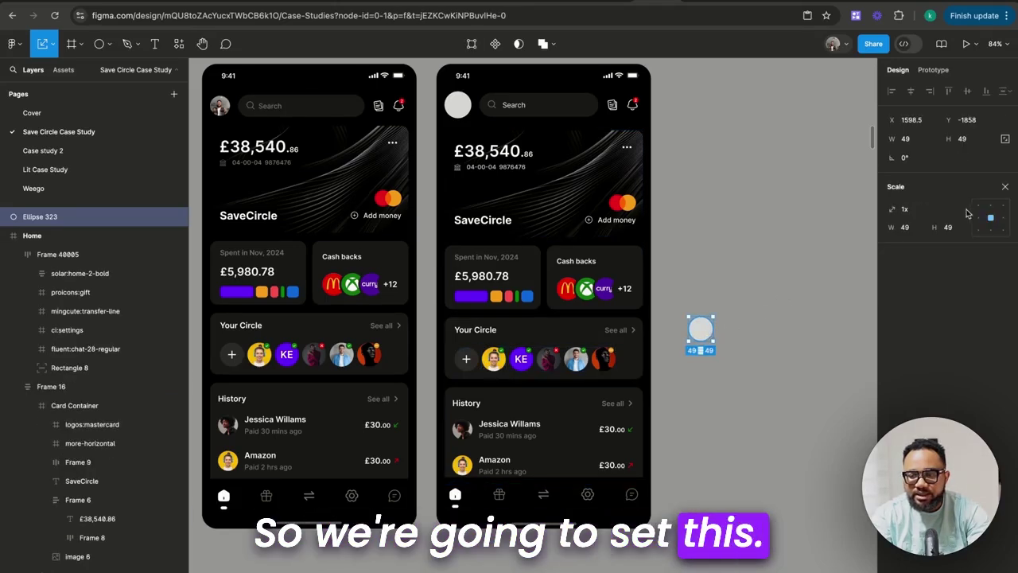
pyautogui.click(964, 143)
pyautogui.write('48')
pyautogui.press('Return')
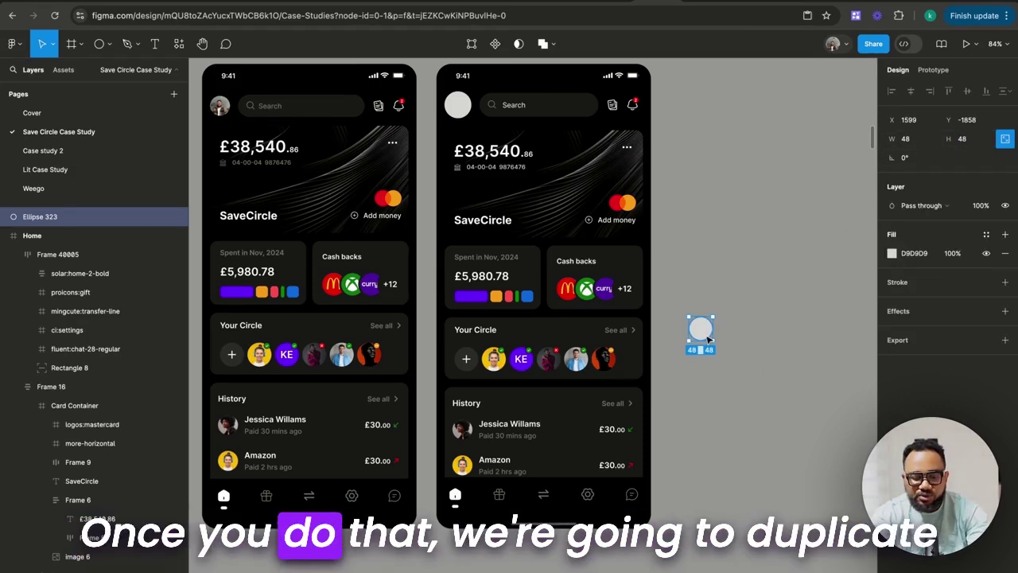
# Duplicate the circle into a row of five evenly spaced copies
pyautogui.press('super+d')
pyautogui.moveTo(725, 332); pyautogui.dragTo(734, 333)
pyautogui.press('super+d')
pyautogui.press('super+d')
pyautogui.press('super+d')
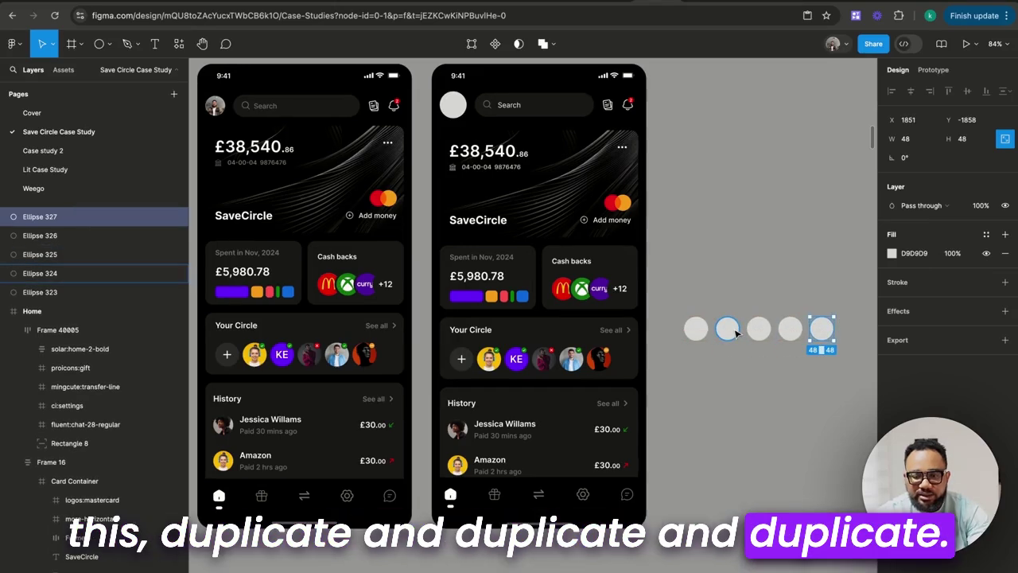
pyautogui.hscroll(3, 728, 332)
pyautogui.scroll(-1, 728, 333)
# Pull the plus icon out of the Your Circle card and wrap it in an auto-layout frame
pyautogui.press('Escape')
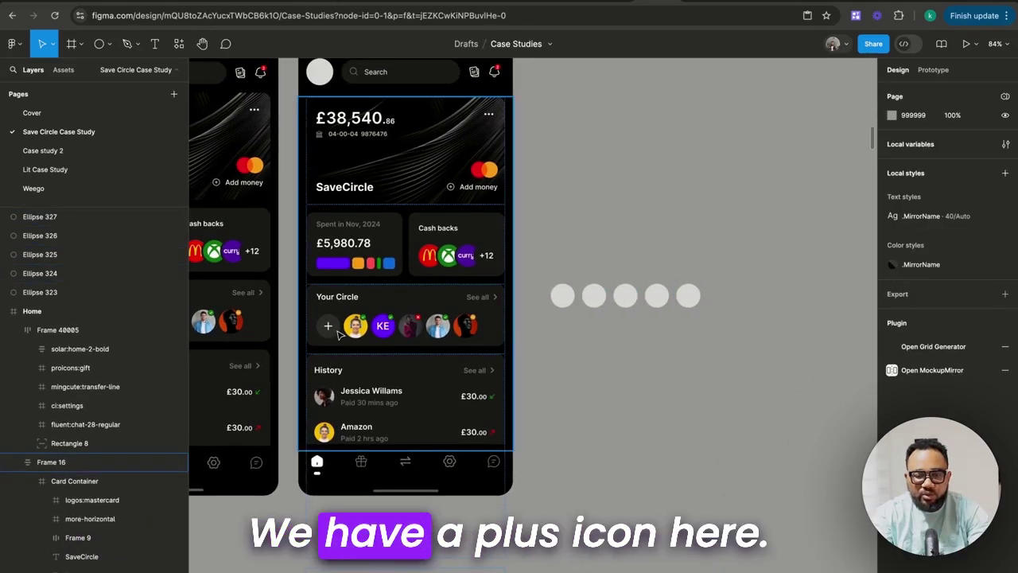
pyautogui.doubleClick(327, 327)
pyautogui.doubleClick(328, 326)
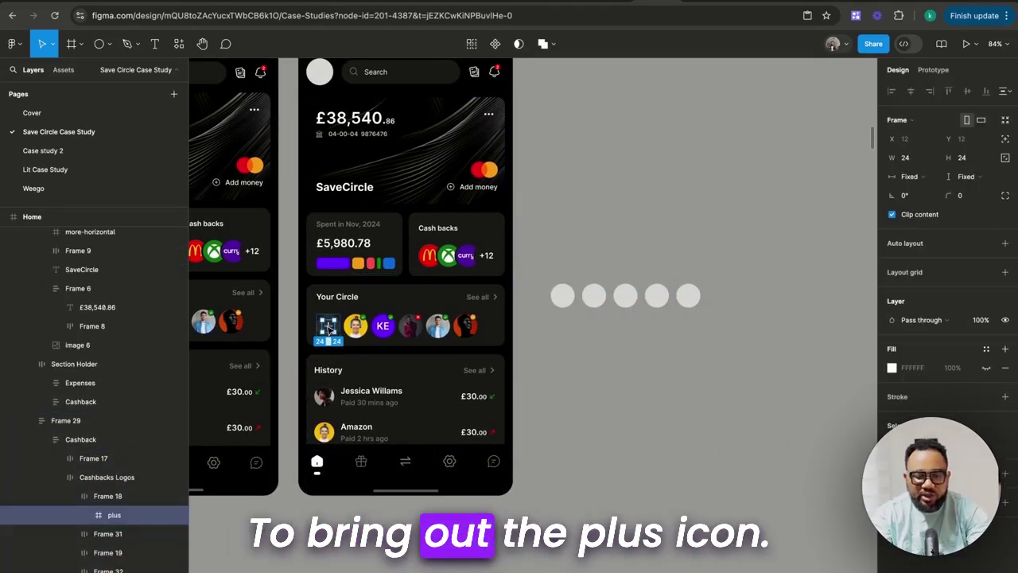
pyautogui.moveTo(328, 327); pyautogui.dragTo(589, 350)
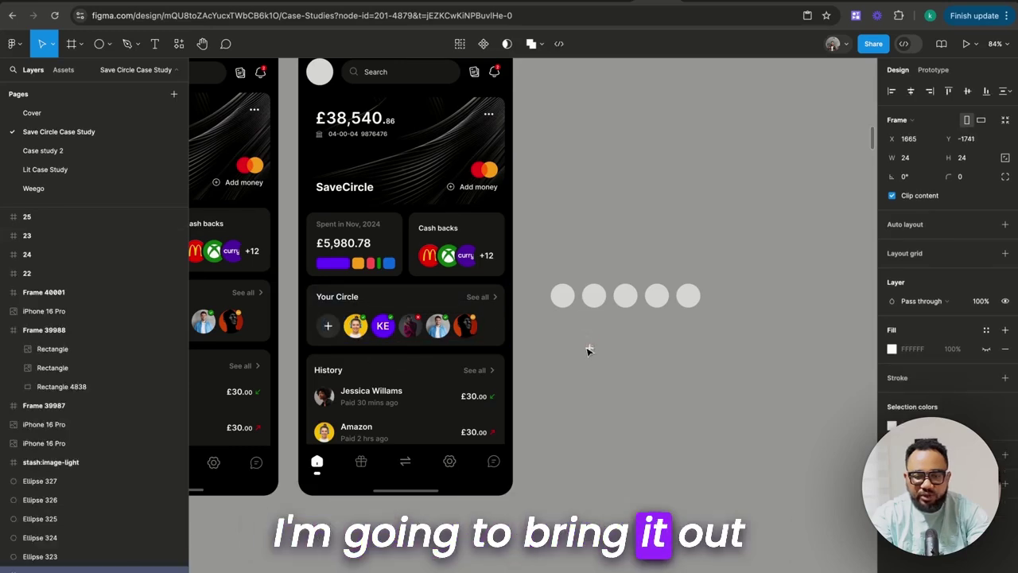
pyautogui.scroll(6, 586, 356)
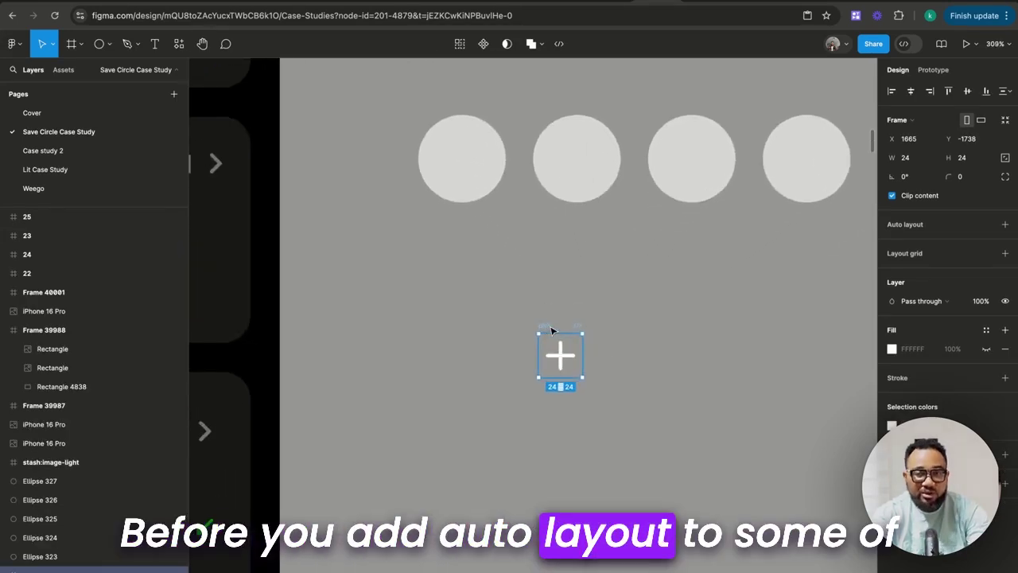
pyautogui.rightClick(553, 331)
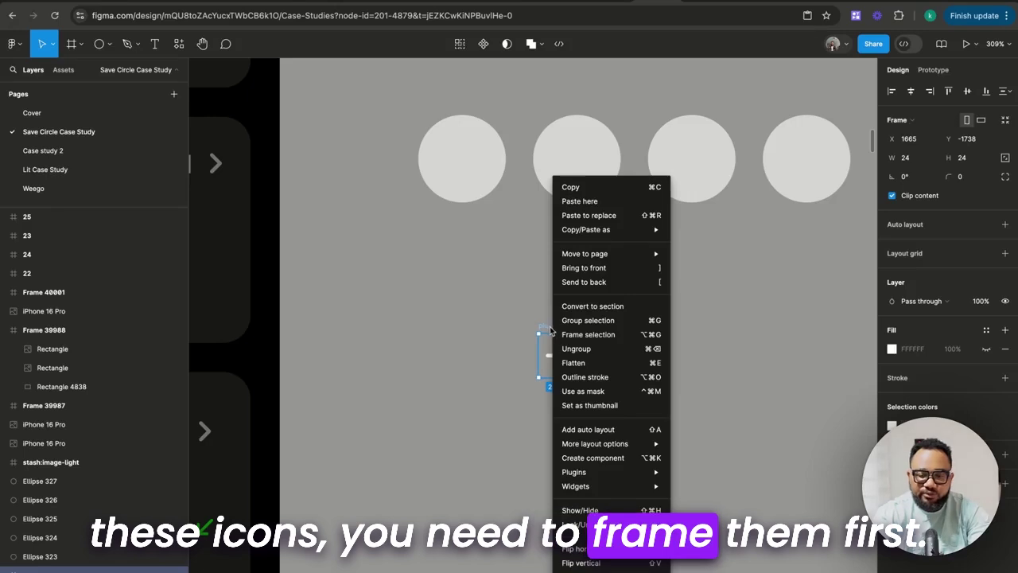
pyautogui.click(612, 335)
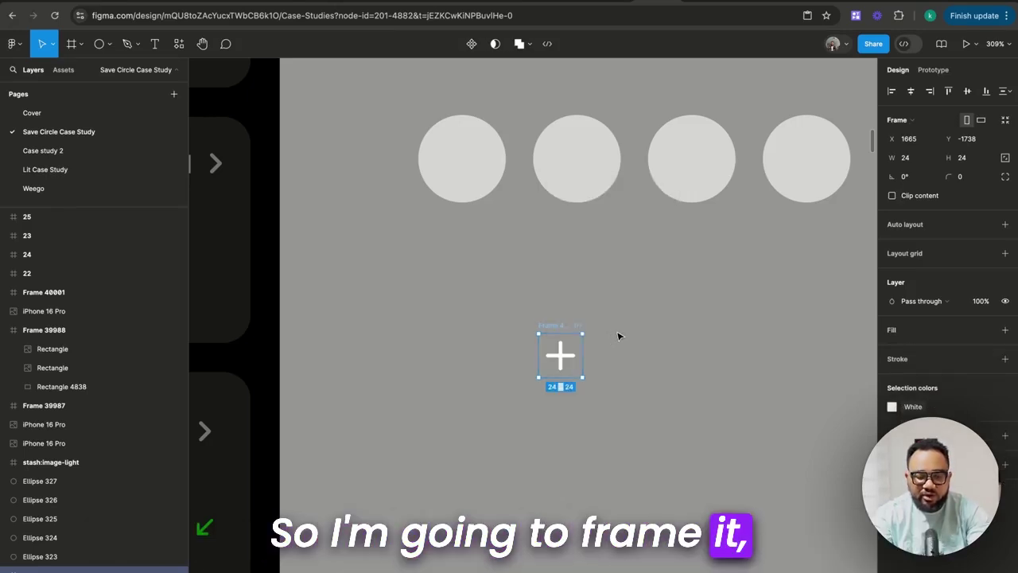
pyautogui.hotkey('shift', 'a')
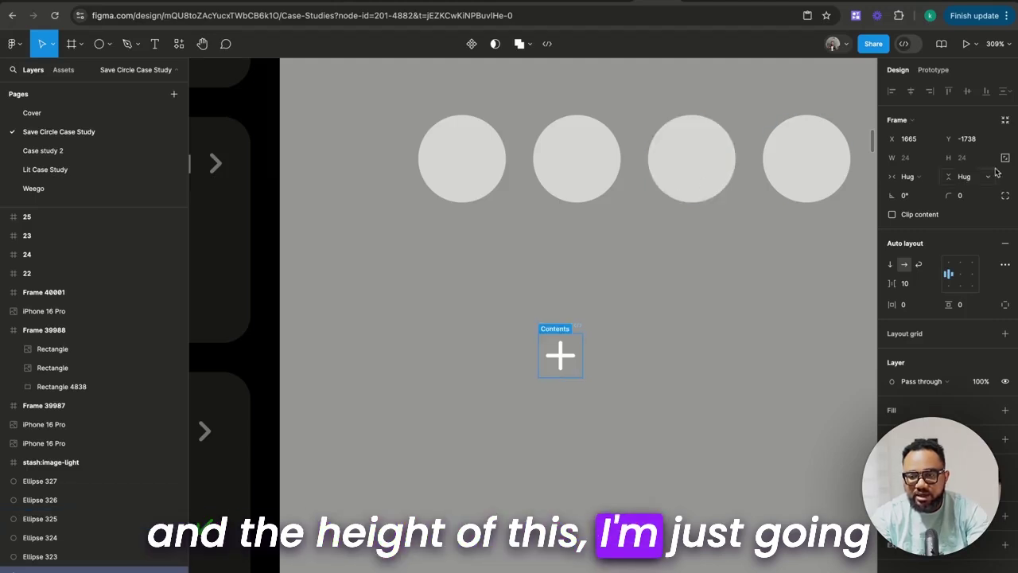
# Make the plus frame a 48 × 48 Grey 100 circle with radius 60, placed before the circles
pyautogui.click(965, 160)
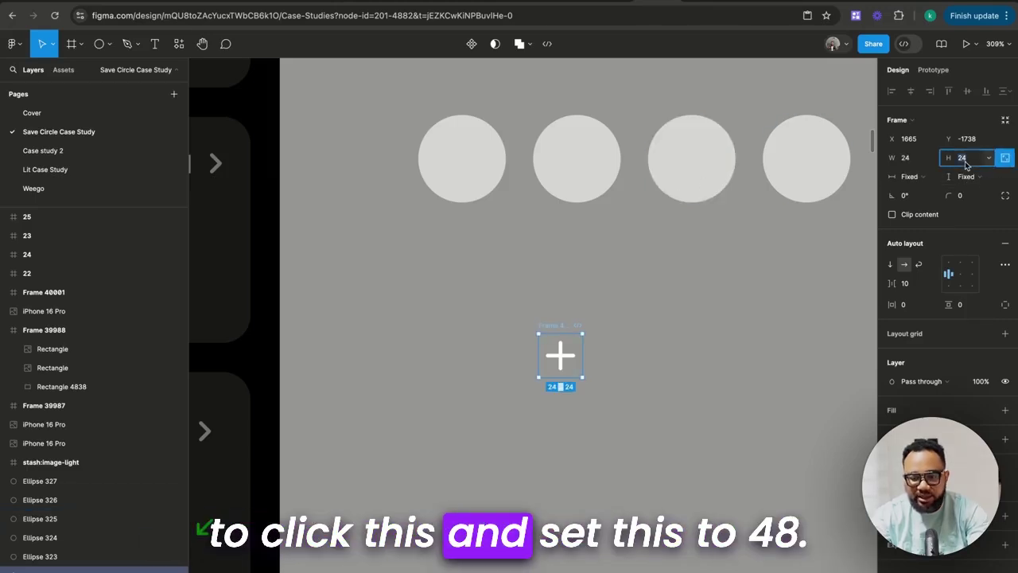
pyautogui.write('48')
pyautogui.press('Return')
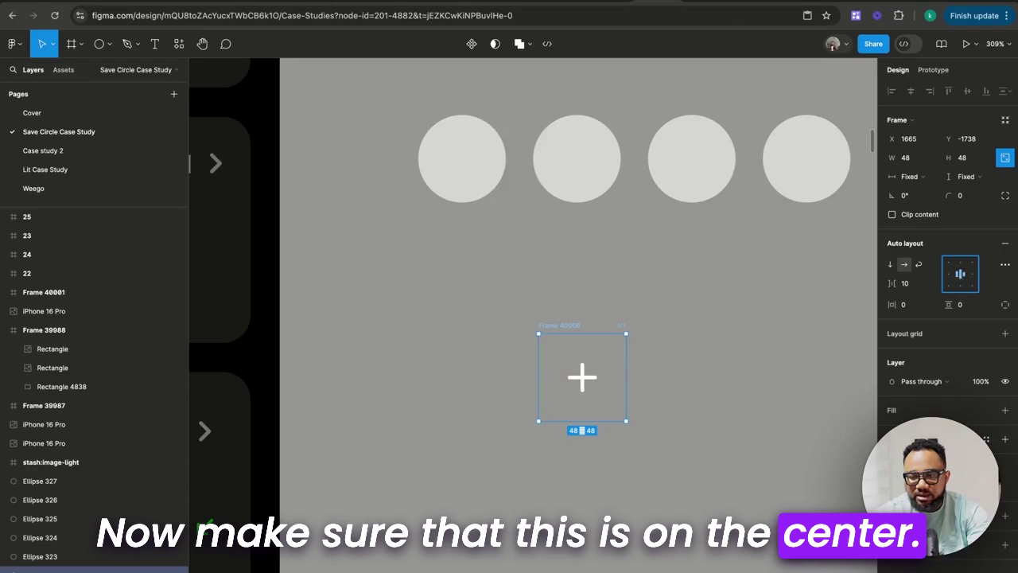
pyautogui.click(987, 411)
pyautogui.click(776, 518)
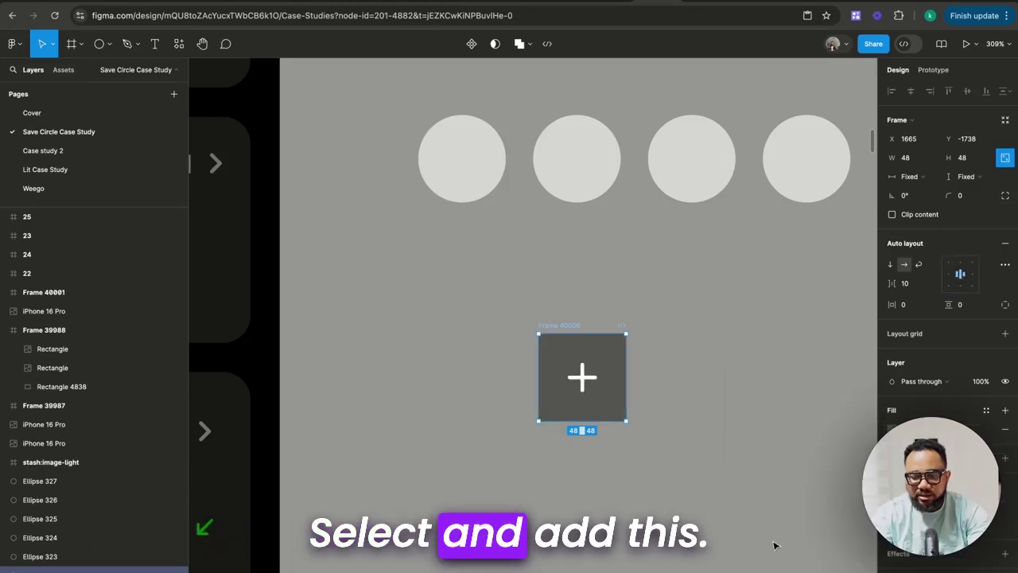
pyautogui.write('60')
pyautogui.press('Return')
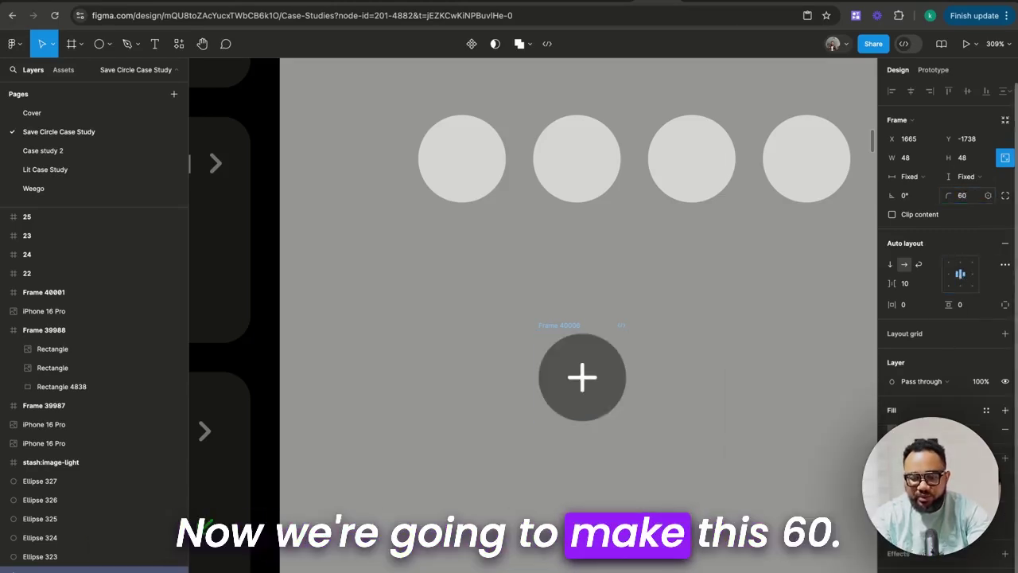
pyautogui.moveTo(547, 329); pyautogui.dragTo(335, 136)
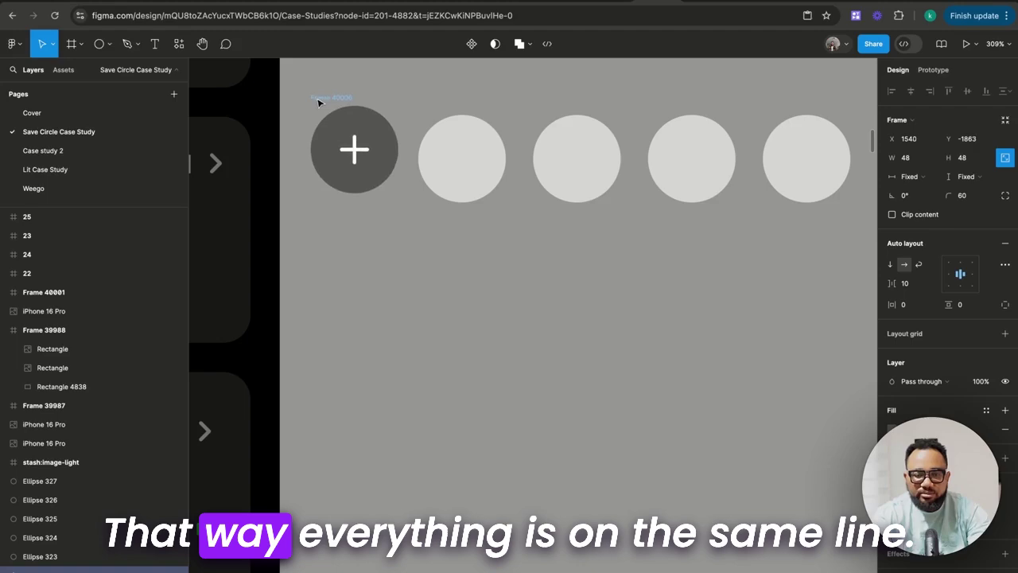
pyautogui.moveTo(318, 102); pyautogui.dragTo(312, 114)
# Inspect the check badge on an avatar in the existing home mockup
pyautogui.scroll(-5, 342, 198)
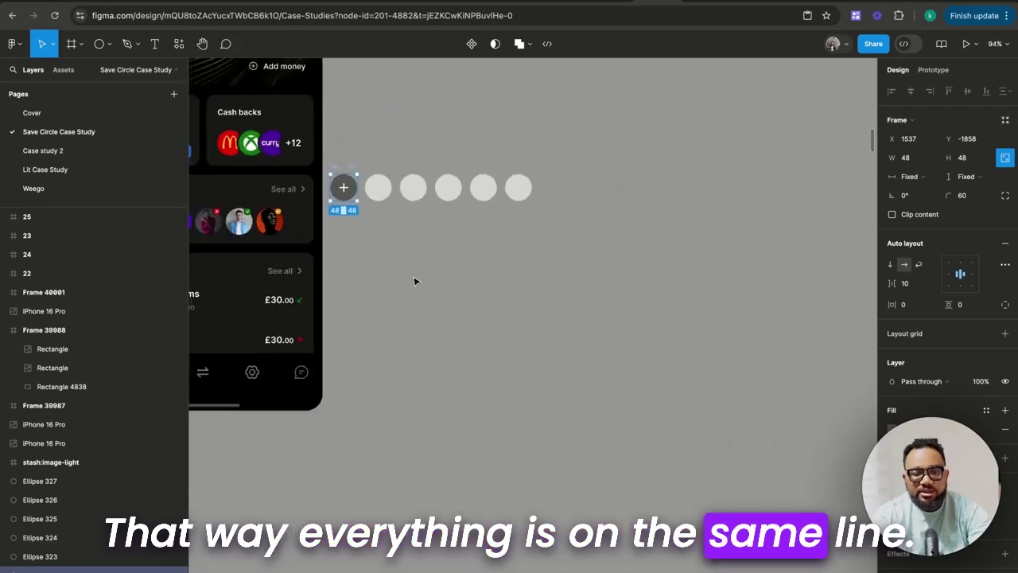
pyautogui.scroll(5, 413, 281)
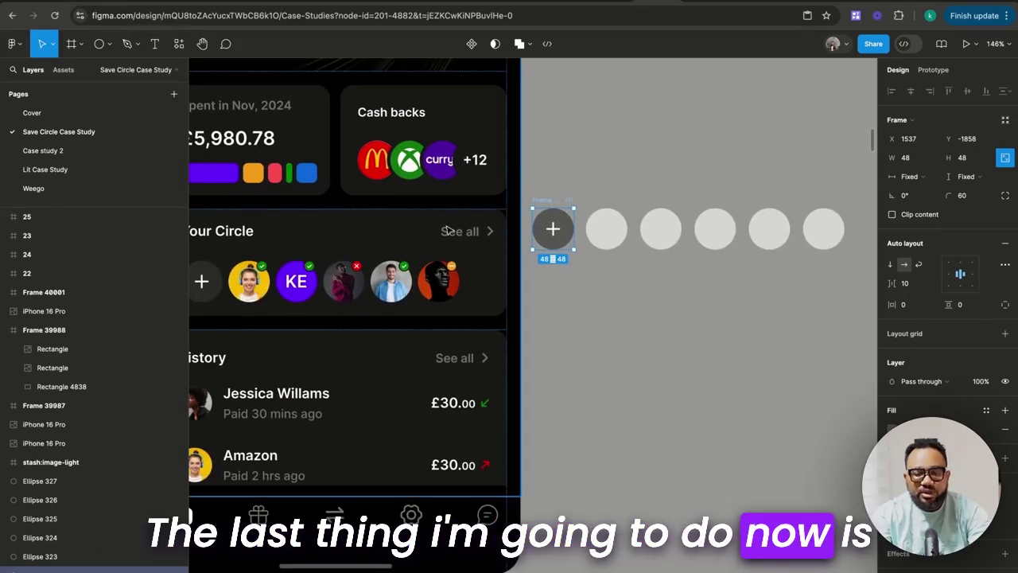
pyautogui.scroll(6, 264, 268)
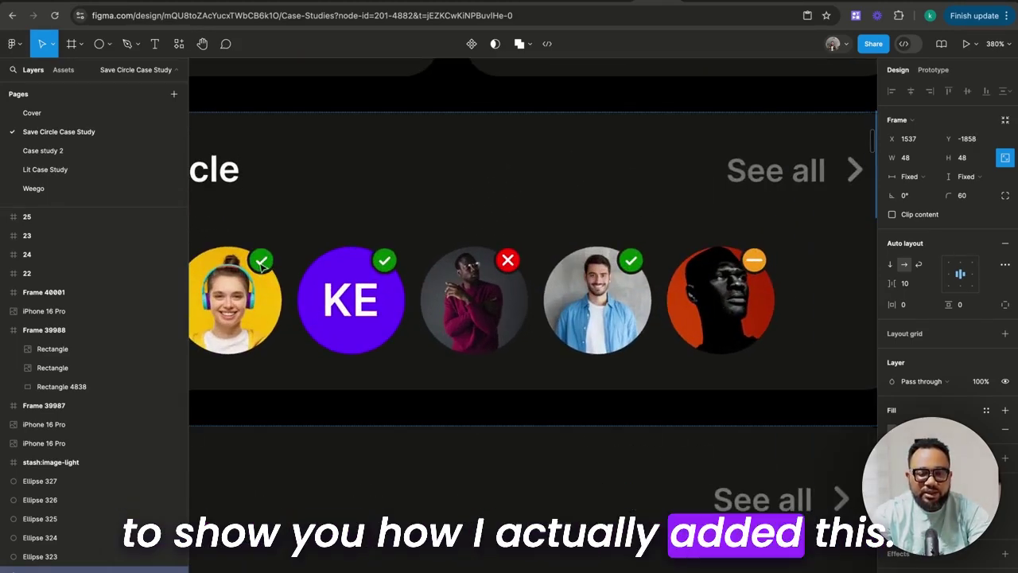
pyautogui.hscroll(10, 263, 268)
pyautogui.hscroll(-3, 268, 262)
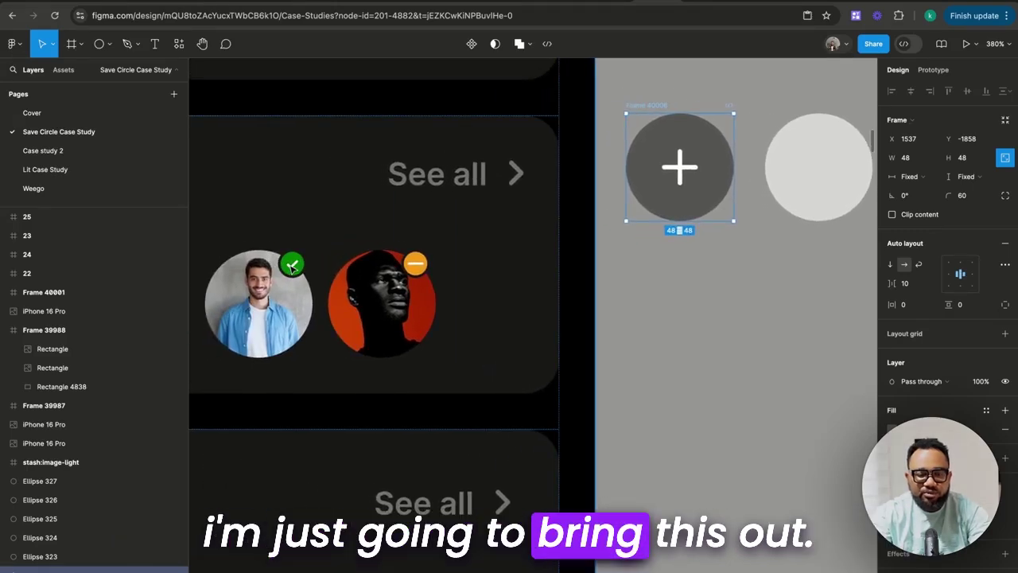
pyautogui.click(292, 266)
pyautogui.doubleClick(292, 267)
pyautogui.doubleClick(292, 266)
# Insert a check icon from the Feather Icons plugin onto the canvas
pyautogui.rightClick(717, 326)
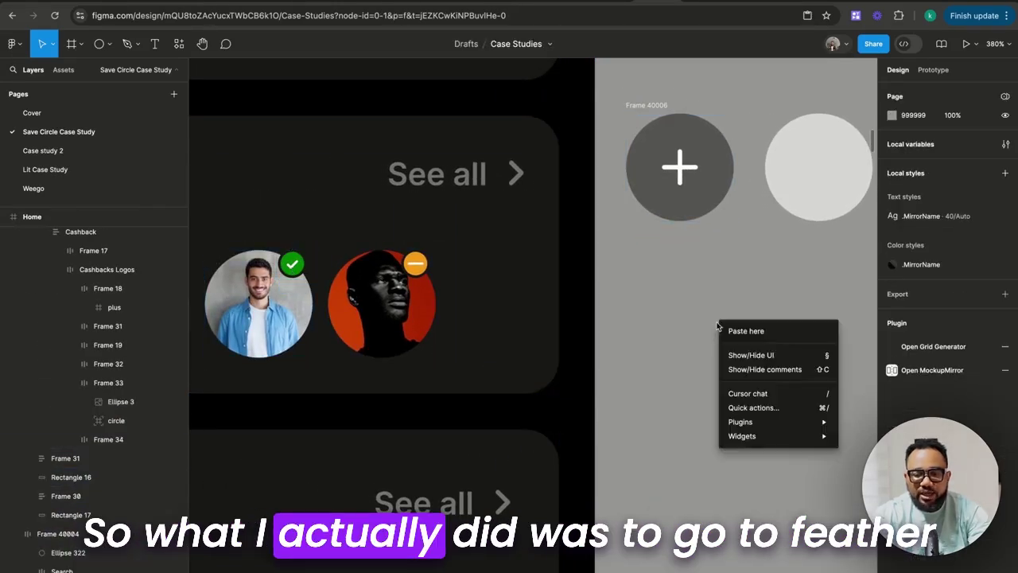
pyautogui.moveTo(775, 421)
pyautogui.click(879, 436)
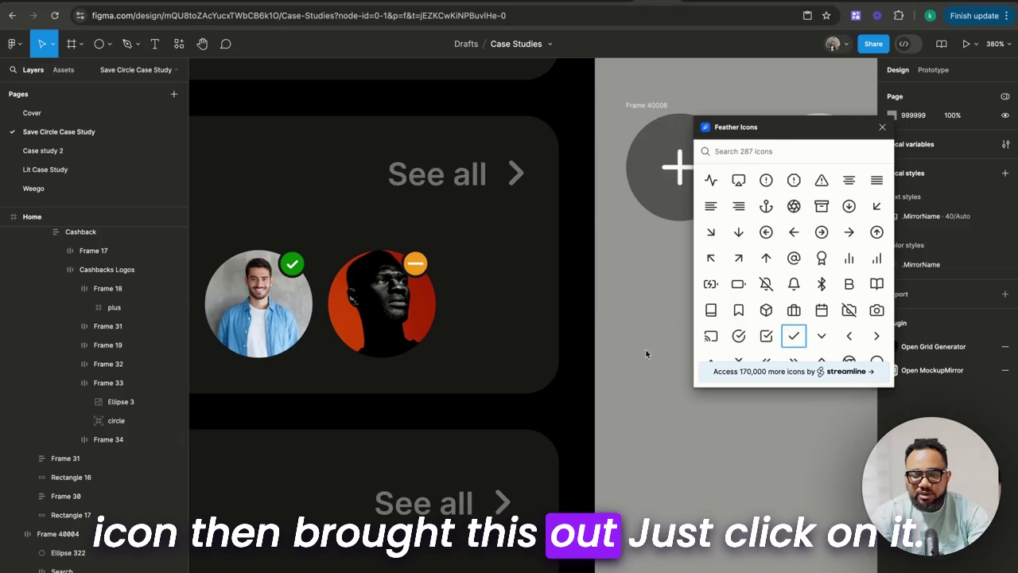
pyautogui.click(794, 335)
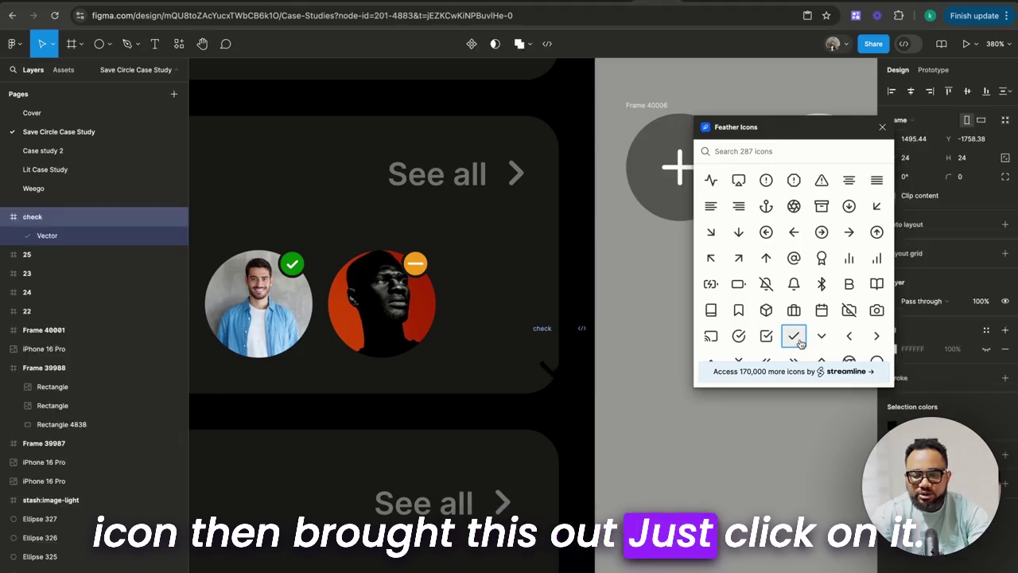
pyautogui.click(880, 128)
pyautogui.hscroll(5, 756, 319)
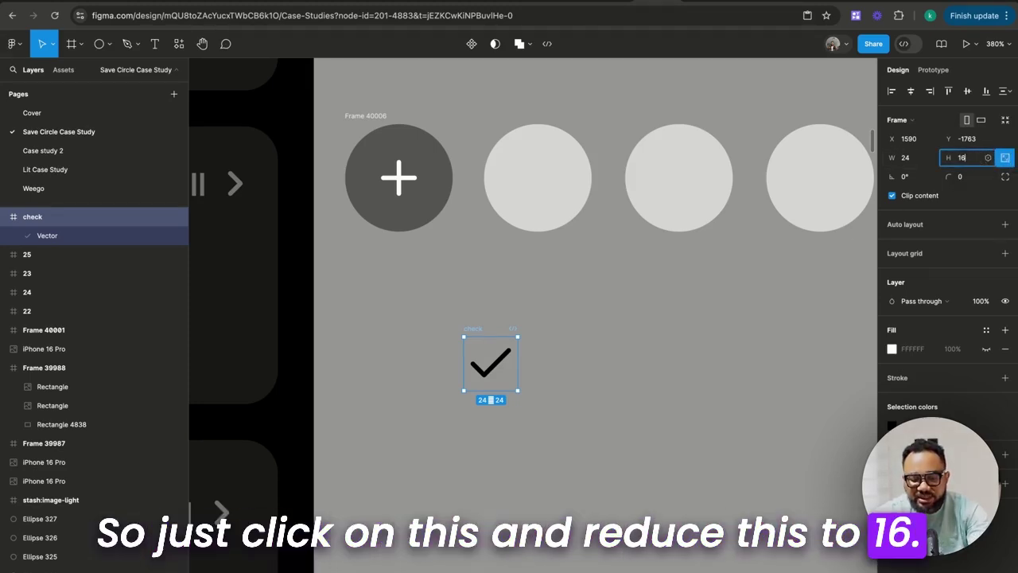
# Move the check onto the second circle's top-right and frame it with auto layout, padding 5
pyautogui.click(414, 374)
pyautogui.moveTo(472, 332); pyautogui.dragTo(563, 119)
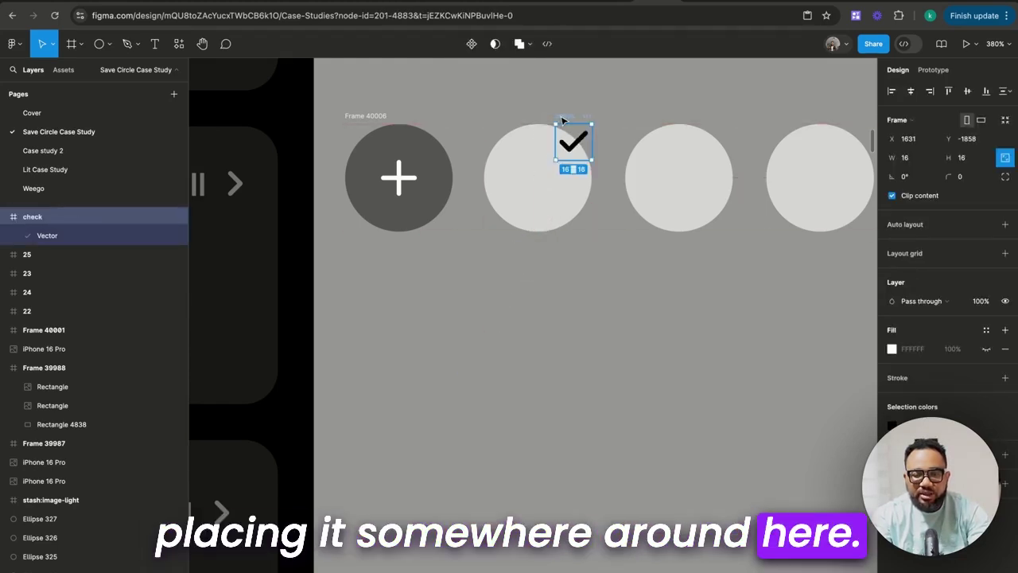
pyautogui.rightClick(562, 118)
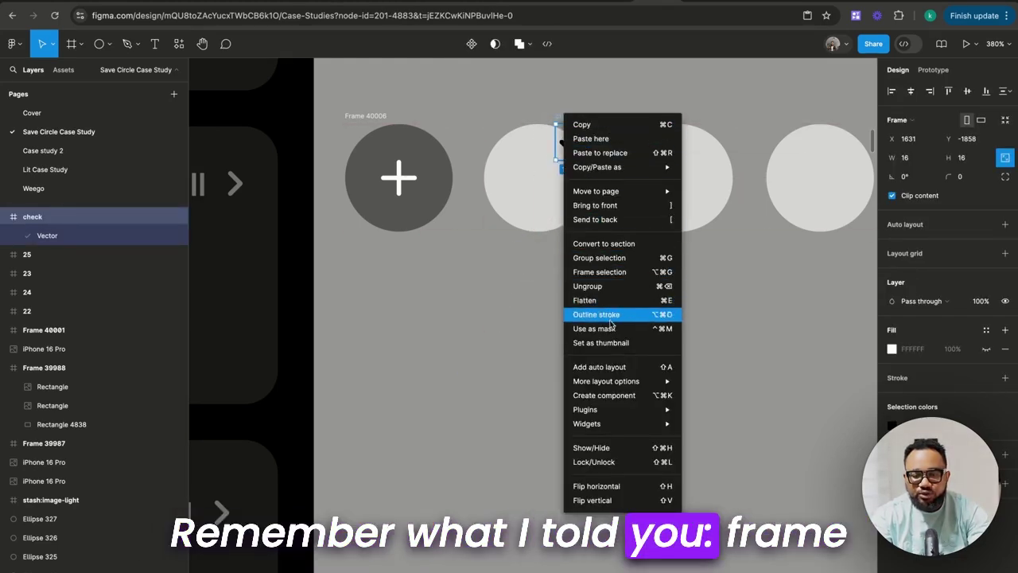
pyautogui.click(610, 271)
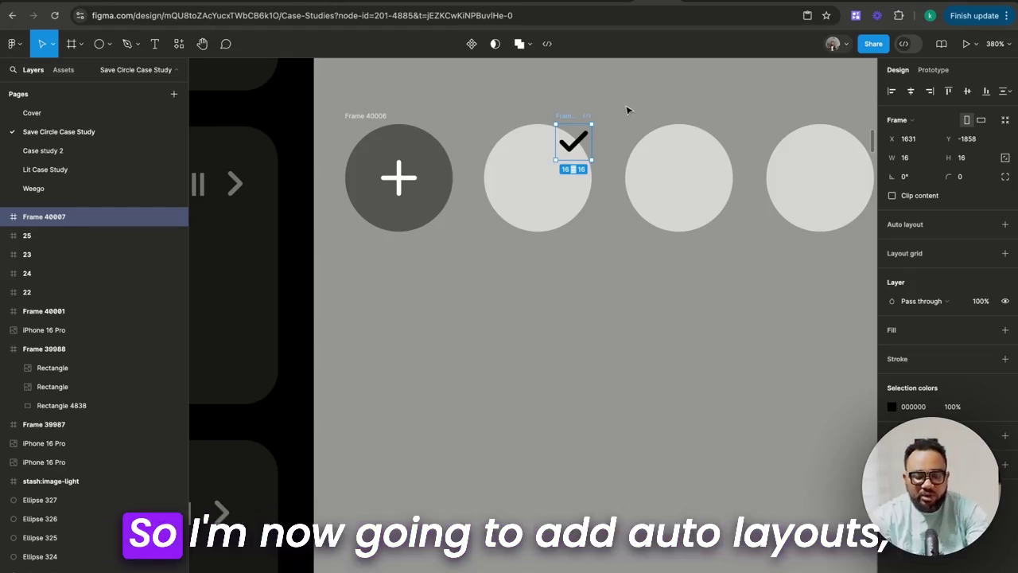
pyautogui.hotkey('shift', 'a')
pyautogui.click(967, 306)
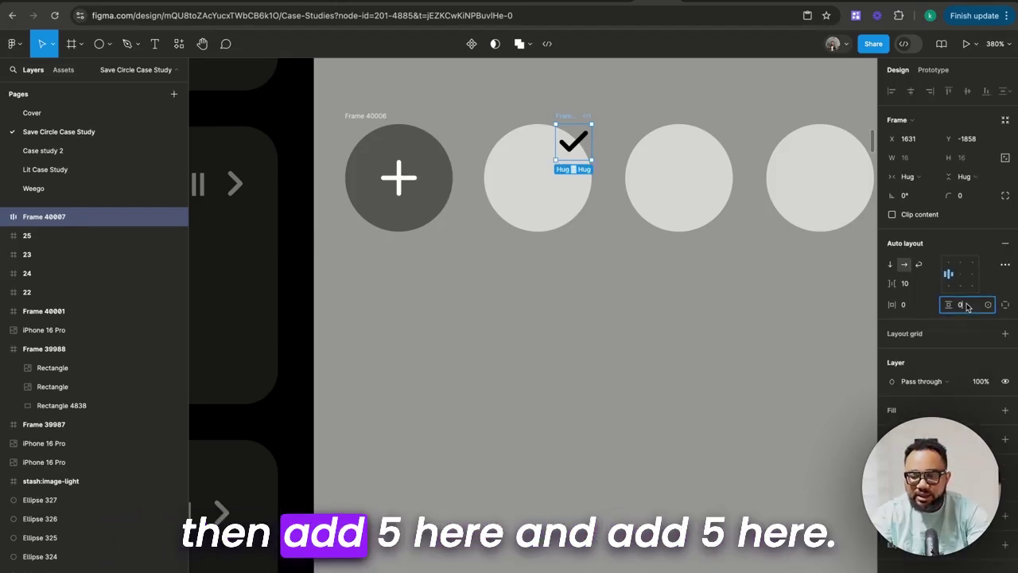
pyautogui.write('5')
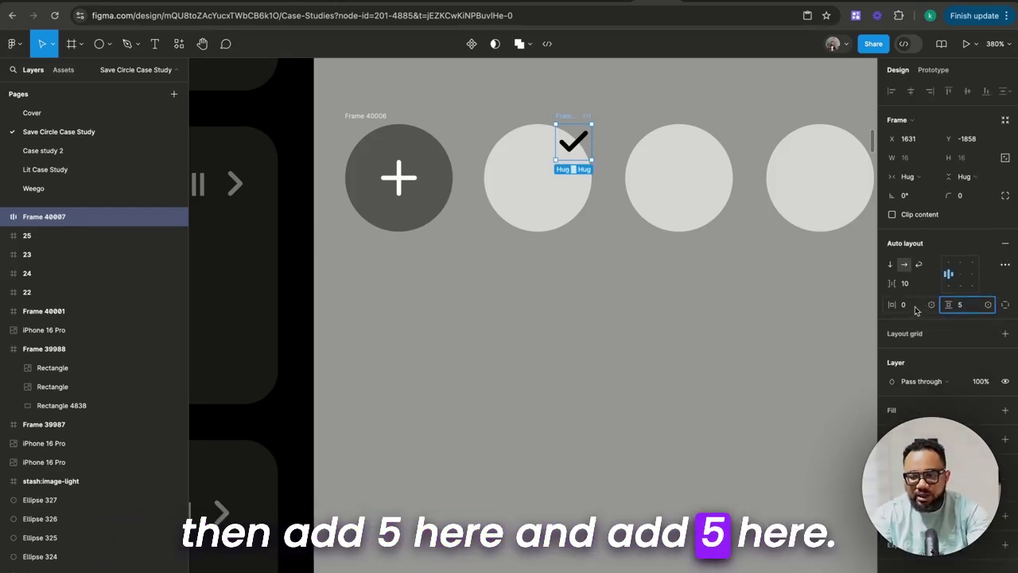
pyautogui.press('Return')
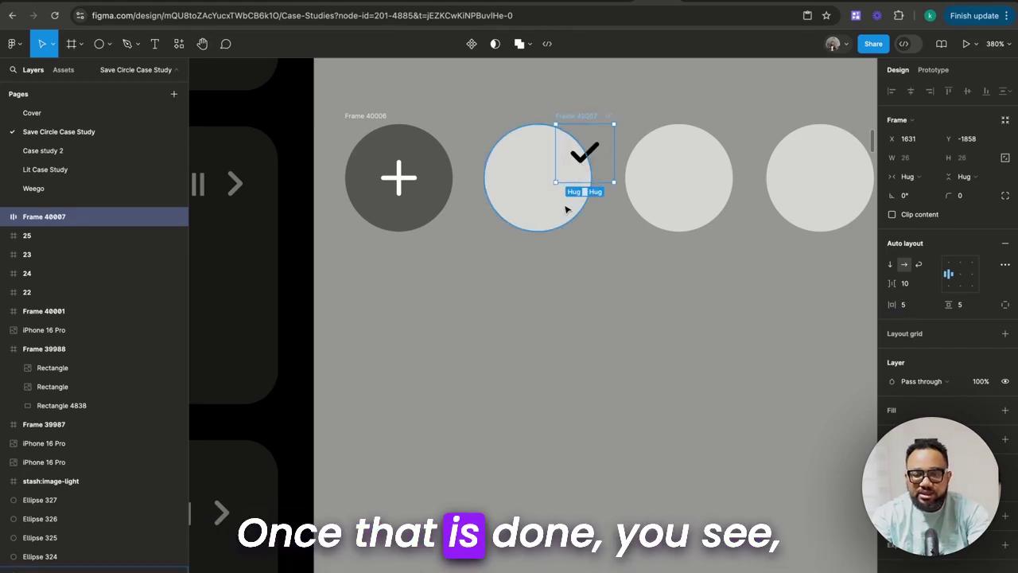
# Give the badge a Green fill, a White check mark and corner radius 50
pyautogui.scroll(-5, 586, 334)
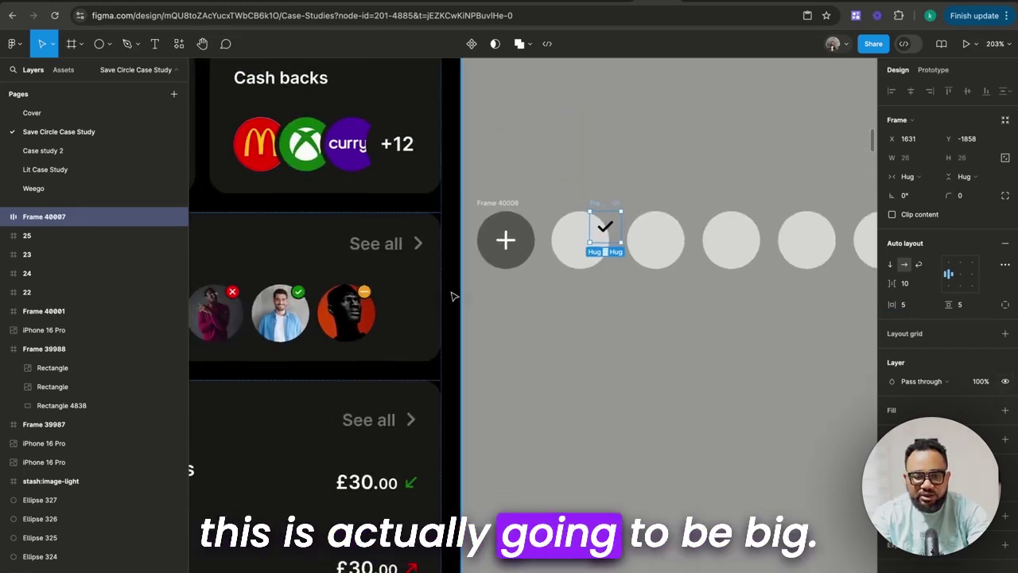
pyautogui.scroll(3, 335, 299)
pyautogui.scroll(2, 323, 299)
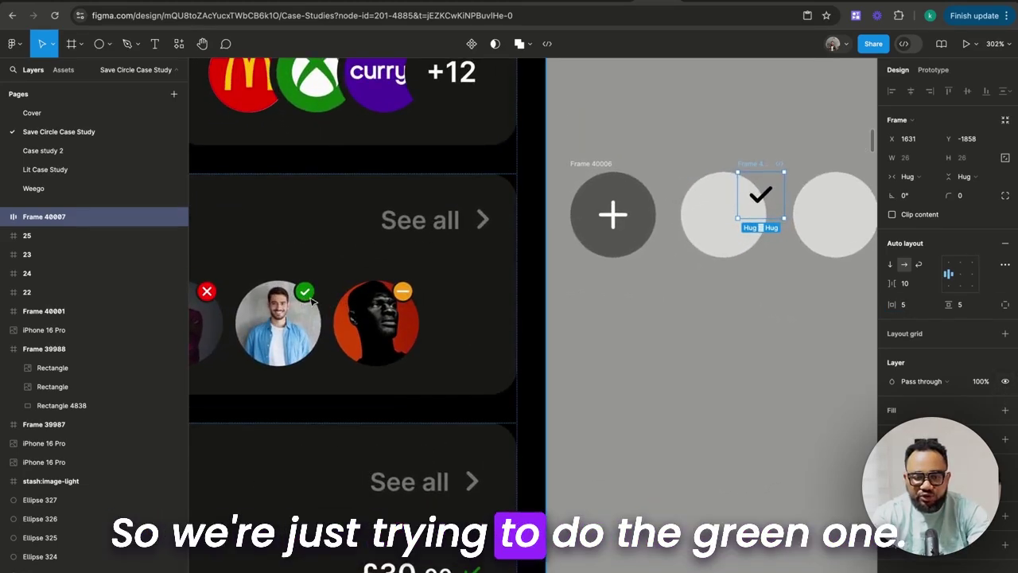
pyautogui.click(985, 409)
pyautogui.scroll(-5, 781, 554)
pyautogui.scroll(3, 781, 555)
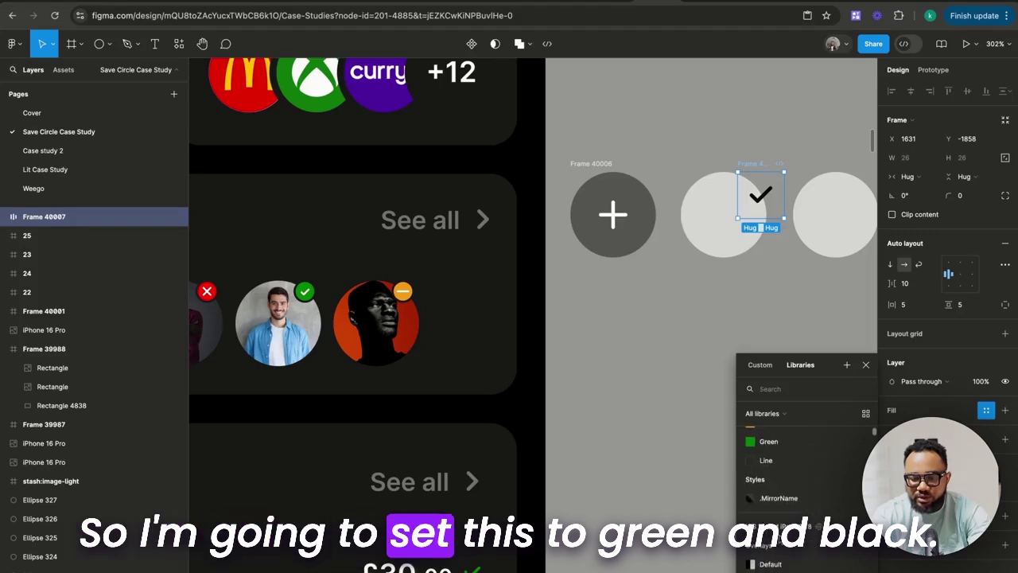
pyautogui.click(769, 474)
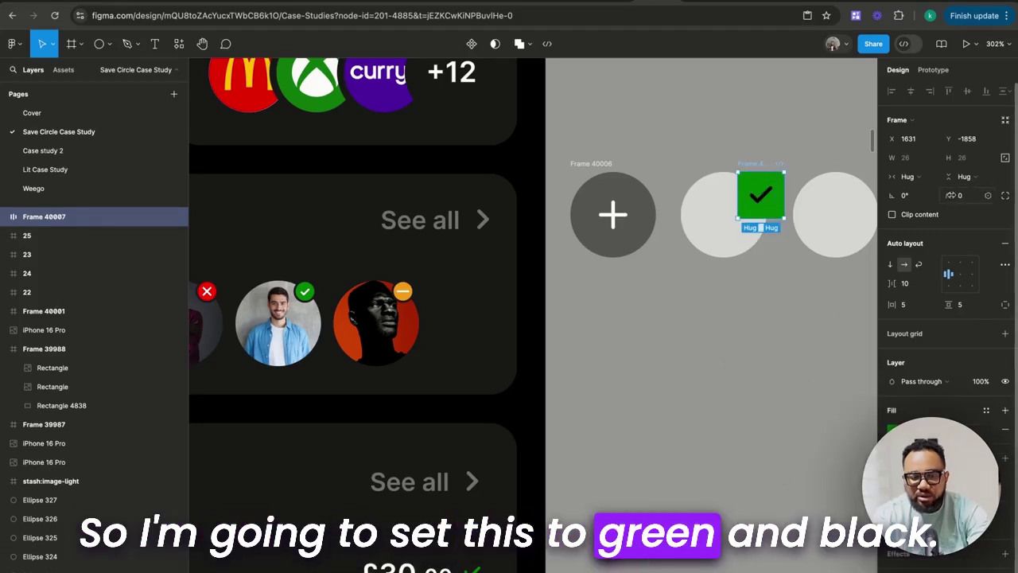
pyautogui.click(985, 410)
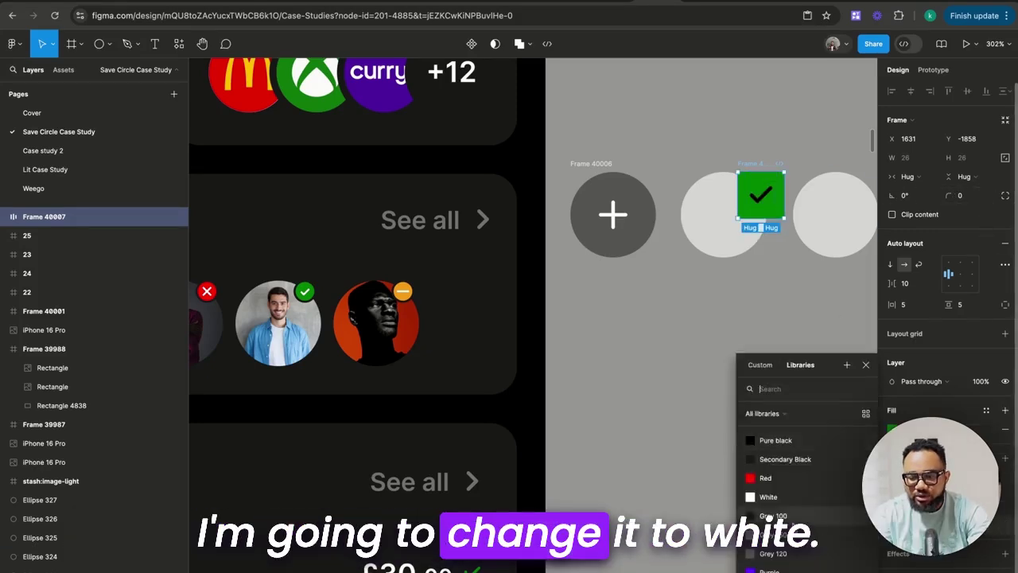
pyautogui.click(785, 498)
pyautogui.click(965, 196)
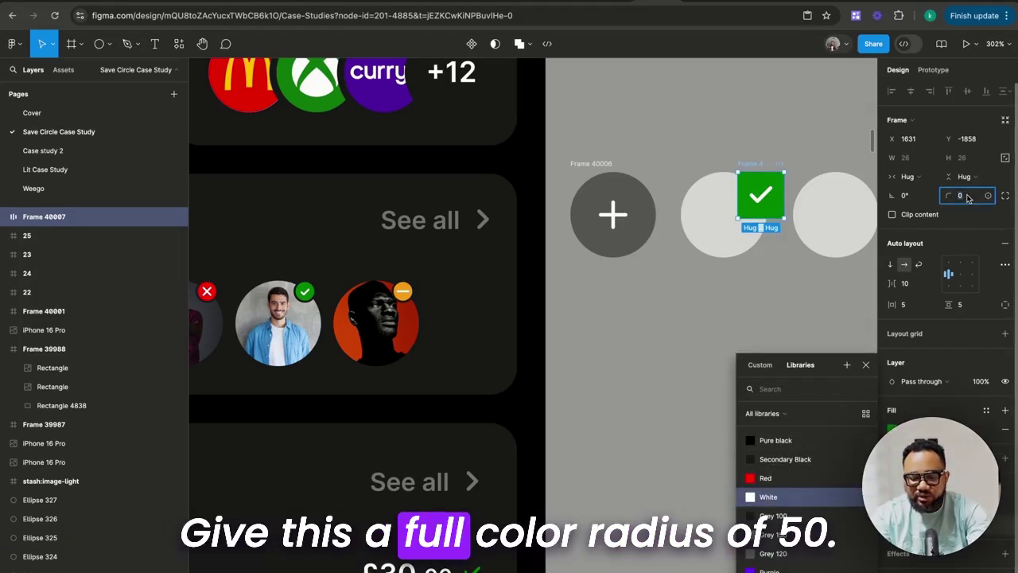
pyautogui.write('50')
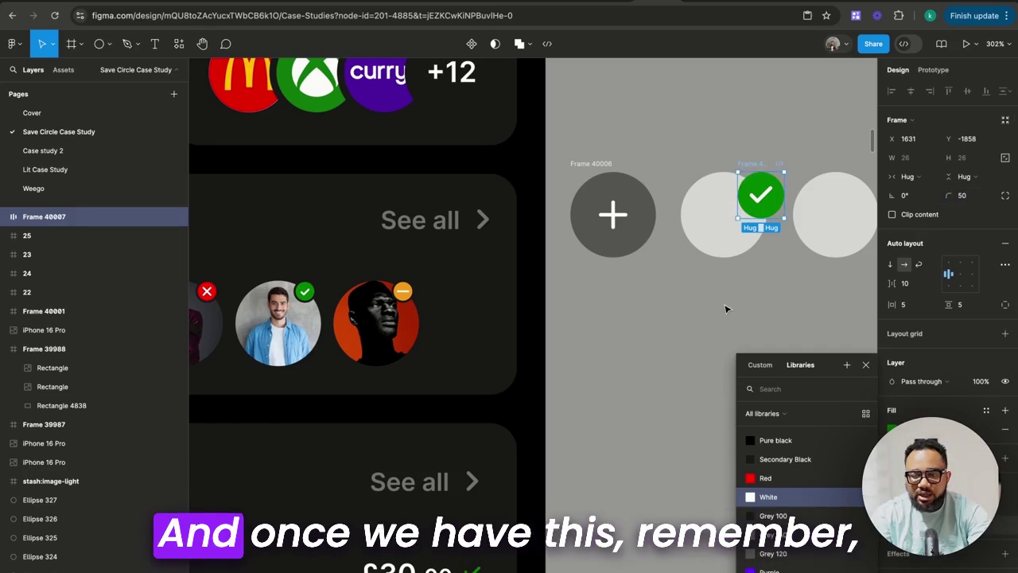
# Lock the badge's proportions and shrink it to 12 high
pyautogui.click(727, 304)
pyautogui.hscroll(3, 727, 304)
pyautogui.scroll(2, 727, 305)
pyautogui.click(686, 224)
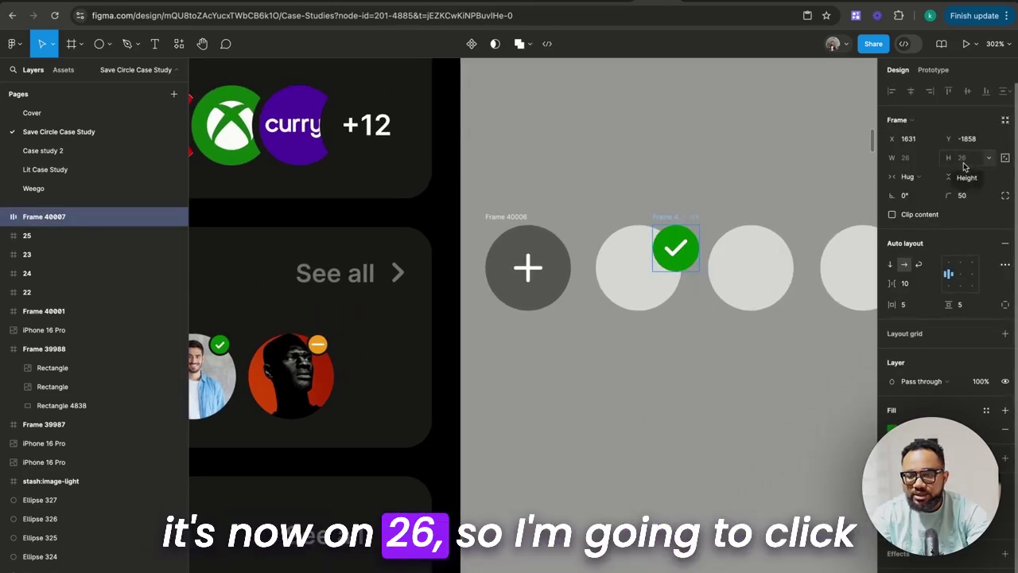
pyautogui.click(1007, 159)
pyautogui.click(967, 158)
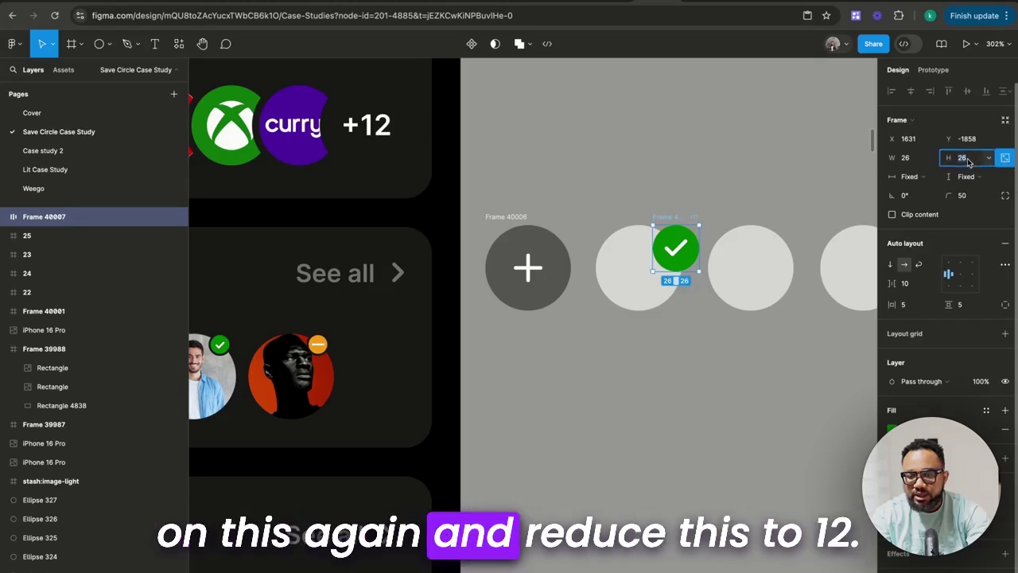
pyautogui.write('12')
pyautogui.press('Return')
# Resize the check icon inside the badge, trying heights 8 and then 10
pyautogui.click(681, 257)
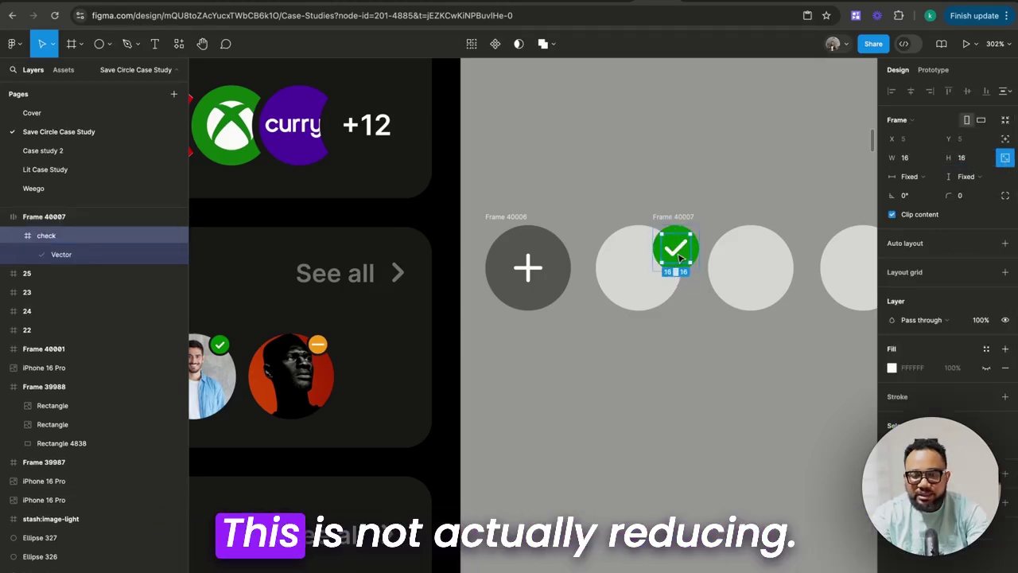
pyautogui.click(967, 161)
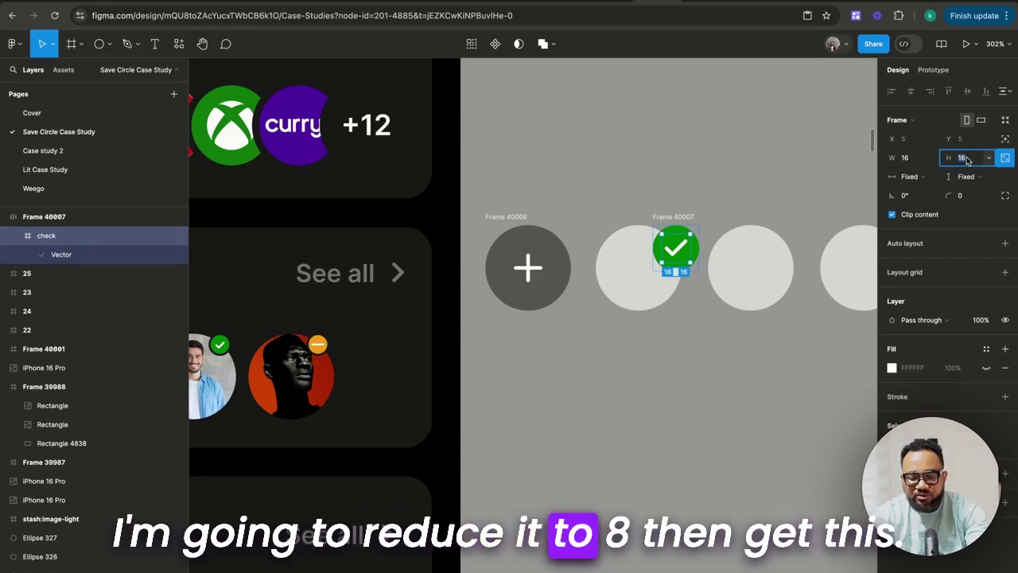
pyautogui.press('Return')
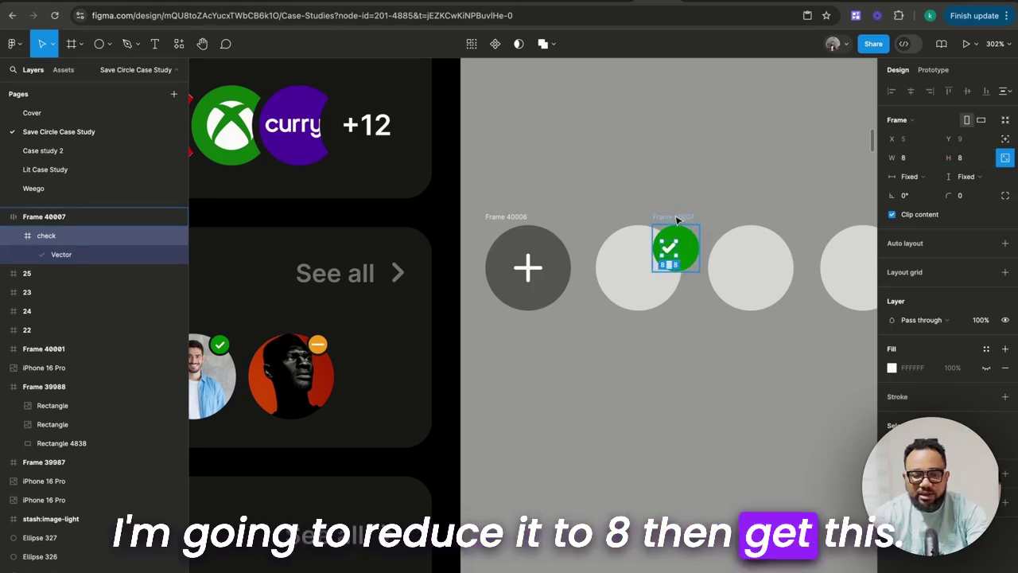
pyautogui.click(968, 164)
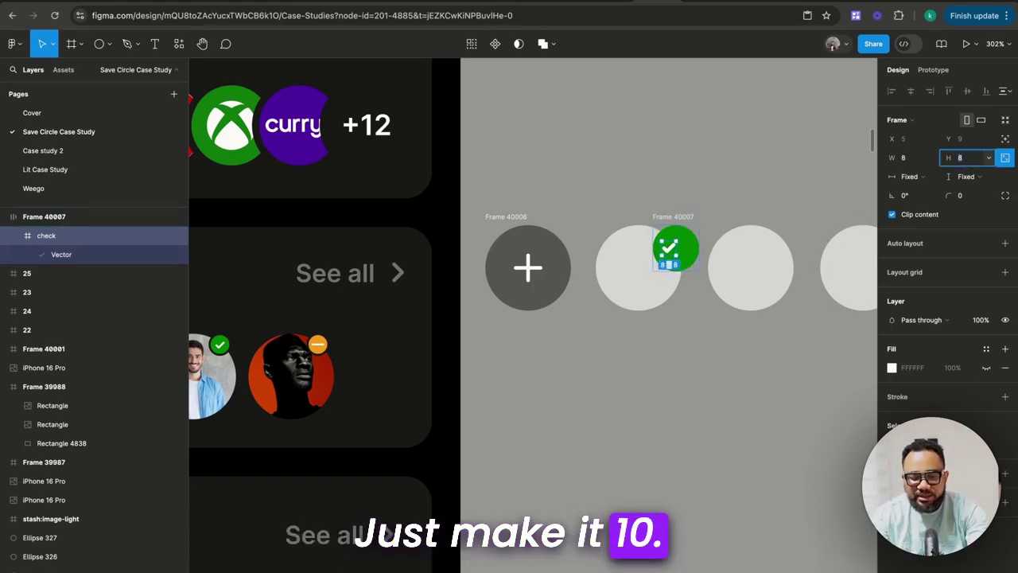
pyautogui.write('10')
pyautogui.press('Return')
# Scale the check icon proportionally with the K tool to 8
pyautogui.click(672, 214)
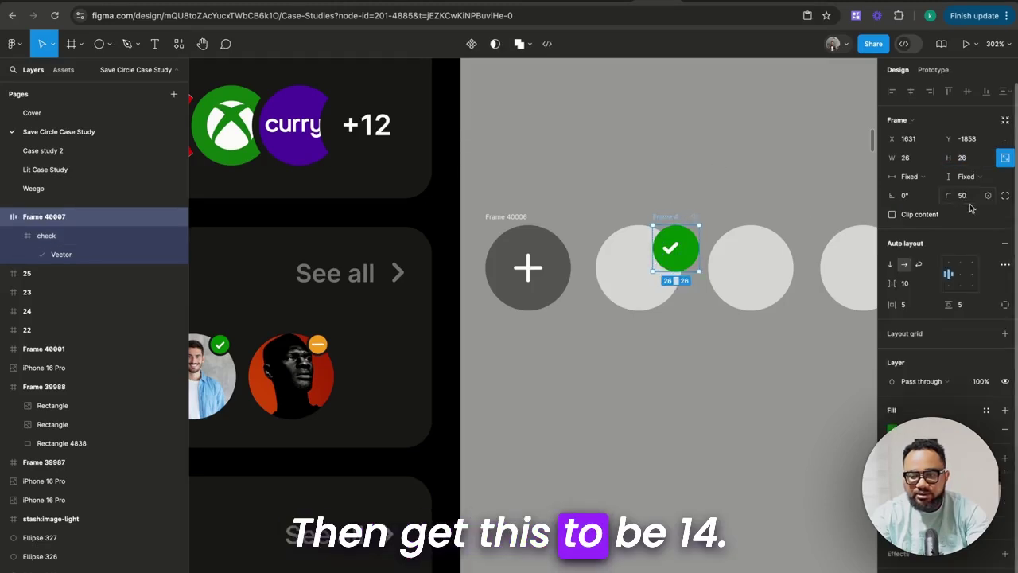
pyautogui.scroll(5, 657, 237)
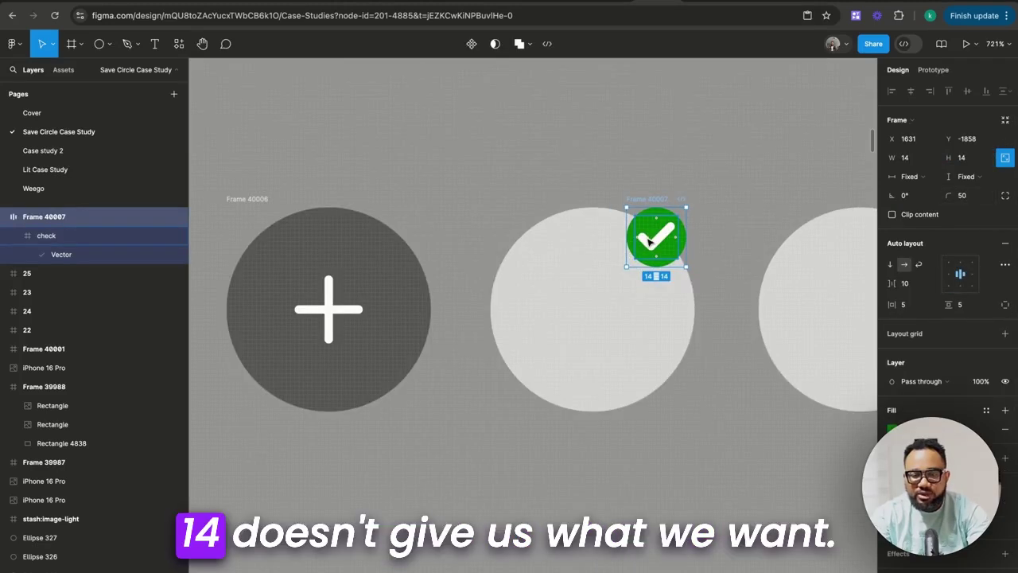
pyautogui.click(657, 237)
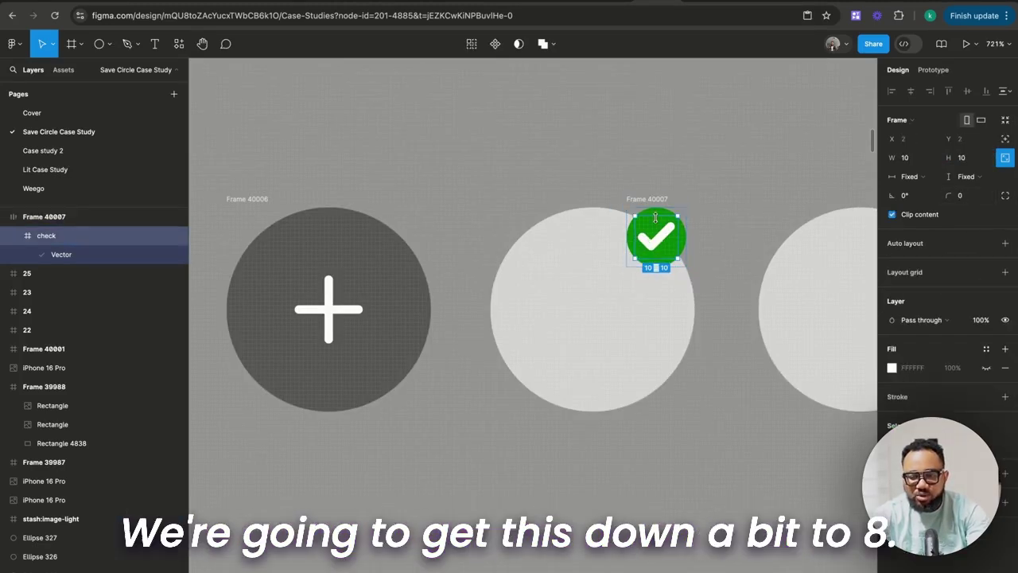
pyautogui.press('k')
pyautogui.moveTo(656, 222); pyautogui.dragTo(655, 219)
pyautogui.press('Escape')
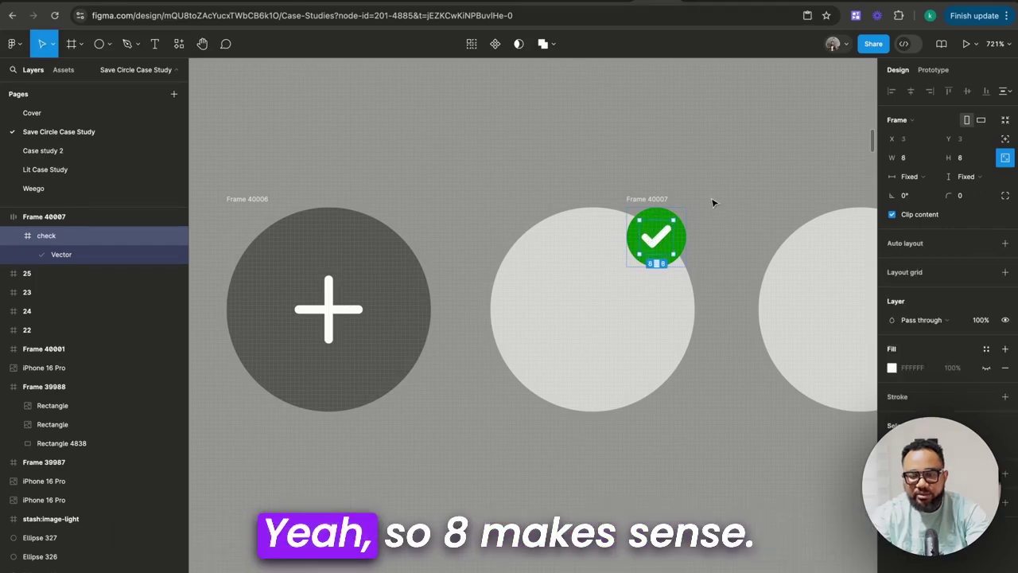
pyautogui.press('Escape')
pyautogui.scroll(-5, 700, 201)
# Set the check mark's stroke weight to 1
pyautogui.scroll(5, 682, 205)
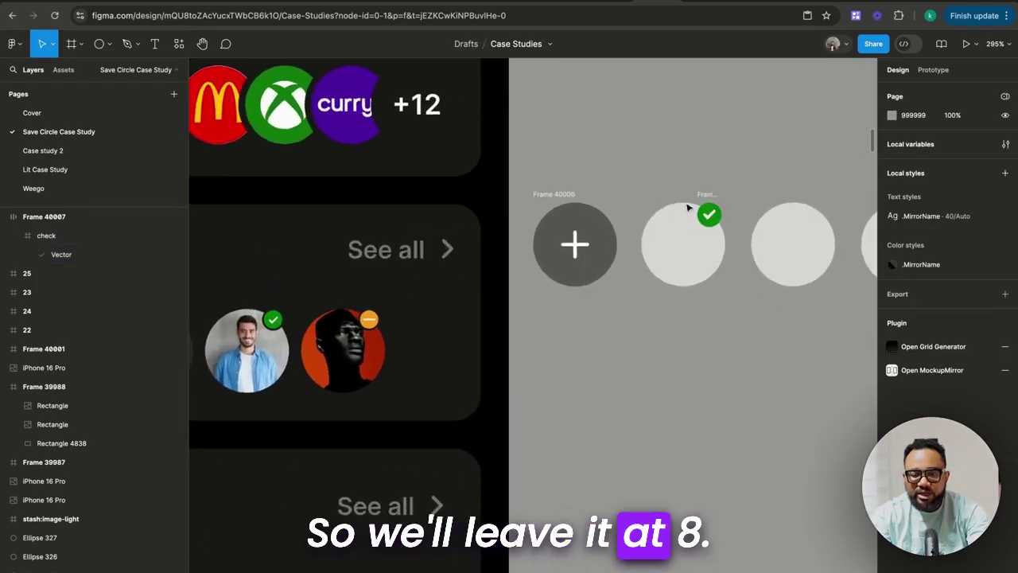
pyautogui.doubleClick(712, 215)
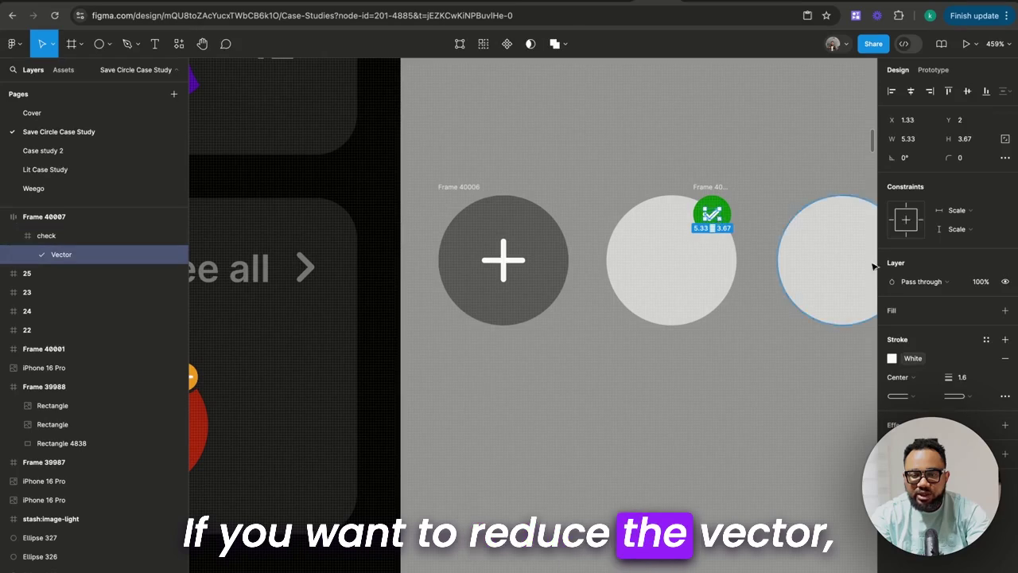
pyautogui.click(967, 378)
pyautogui.write('1')
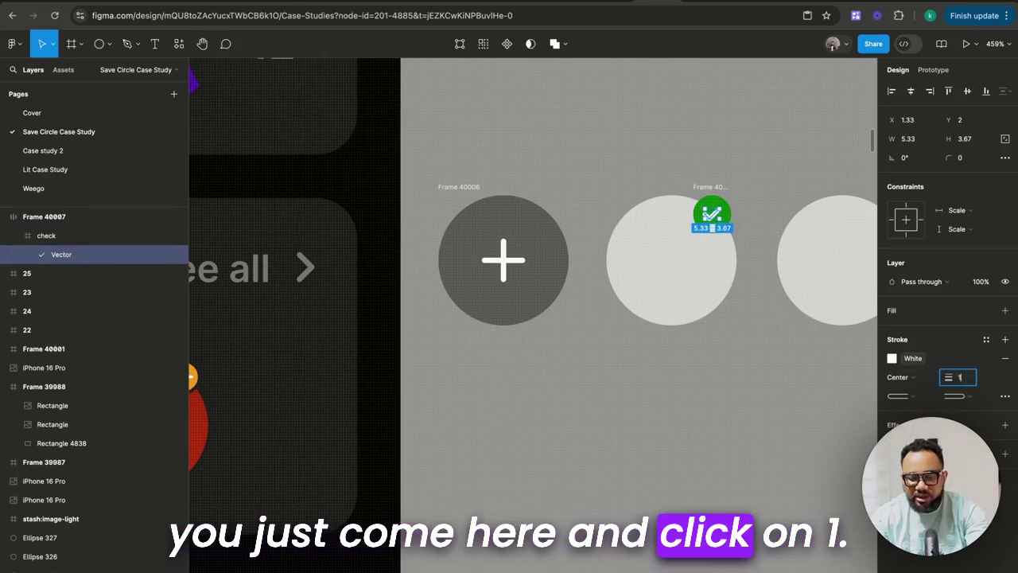
pyautogui.press('Return')
pyautogui.click(589, 261)
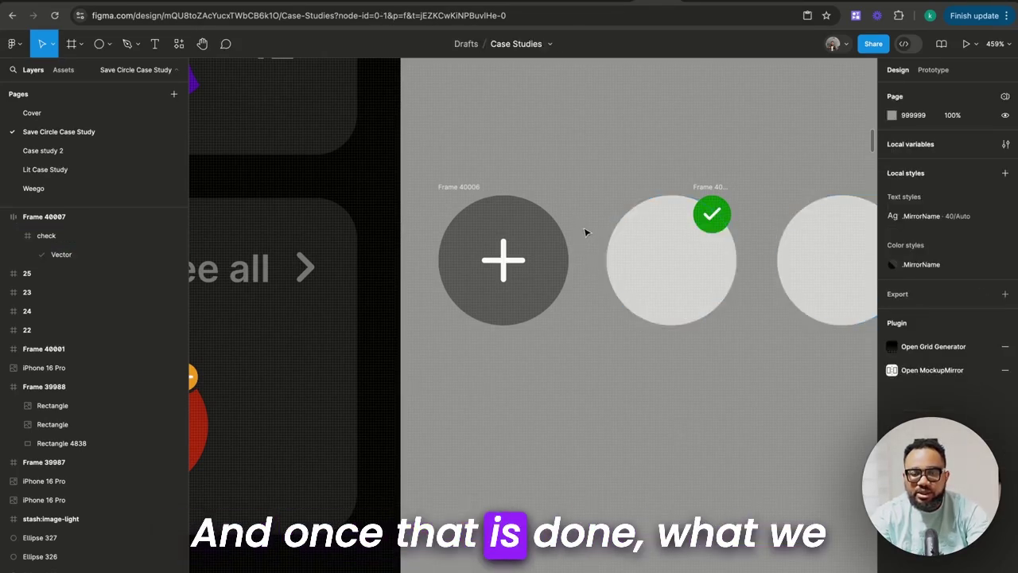
# Wrap the grey circle beside the plus button in auto layout with 0 padding and gap
pyautogui.scroll(-5, 607, 166)
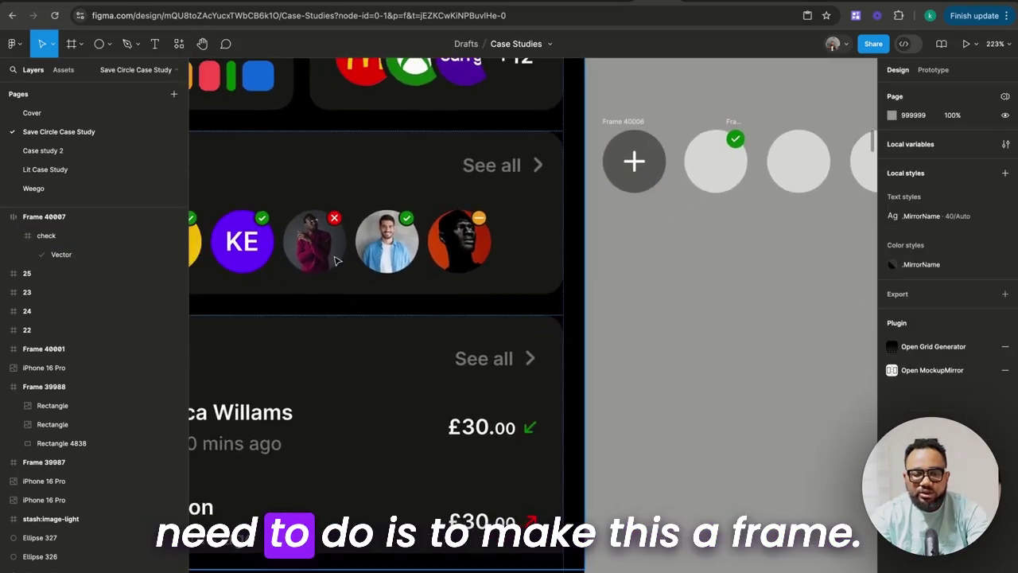
pyautogui.click(365, 243)
pyautogui.click(364, 248)
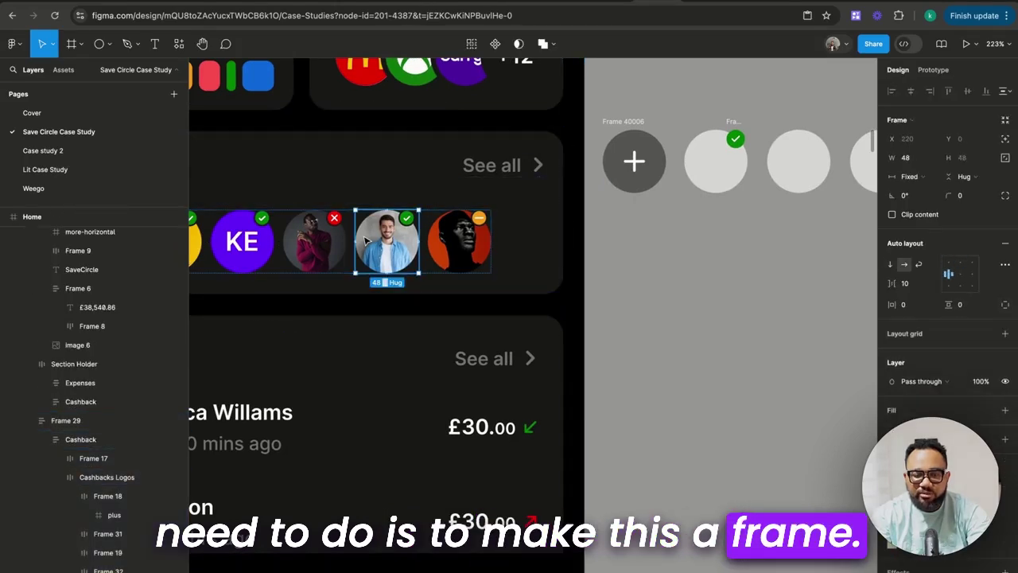
pyautogui.click(733, 178)
pyautogui.scroll(5, 733, 178)
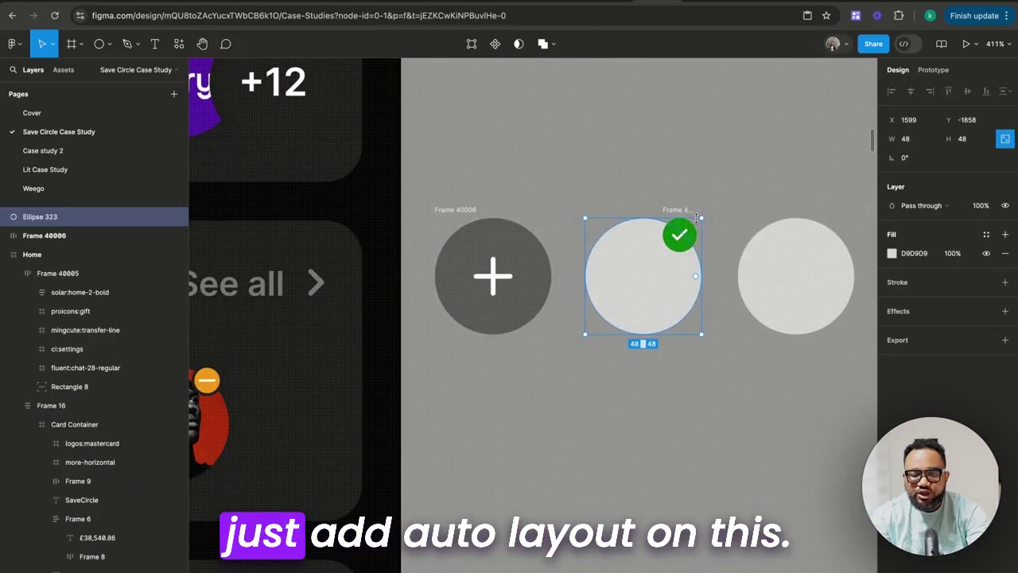
pyautogui.hotkey('shift', 'a')
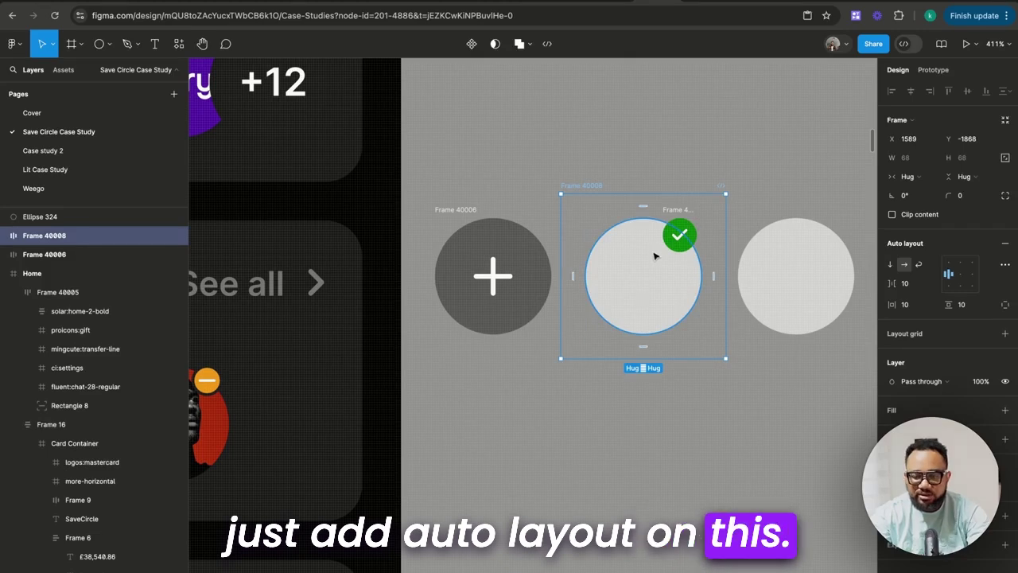
pyautogui.click(961, 304)
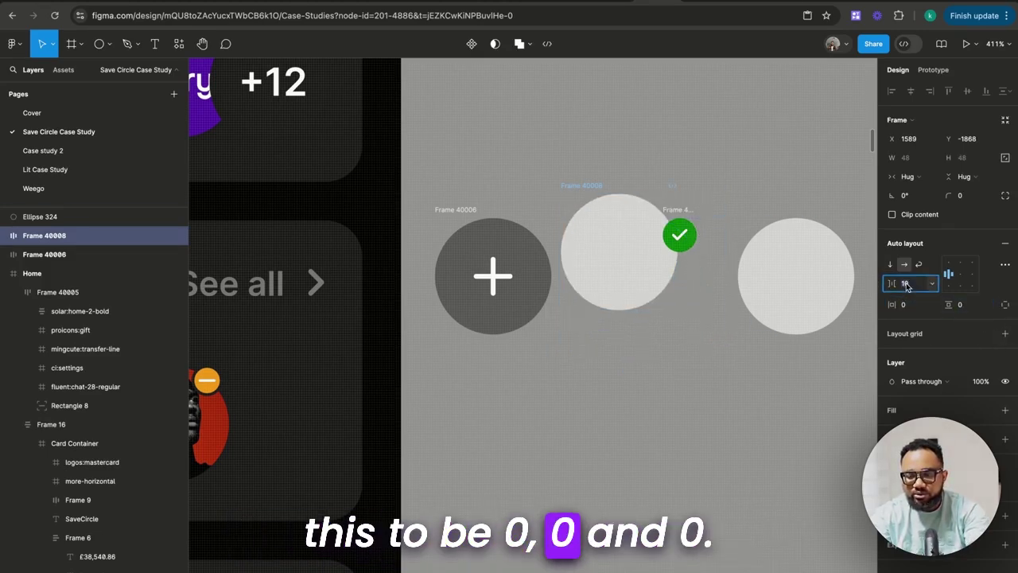
pyautogui.press('Return')
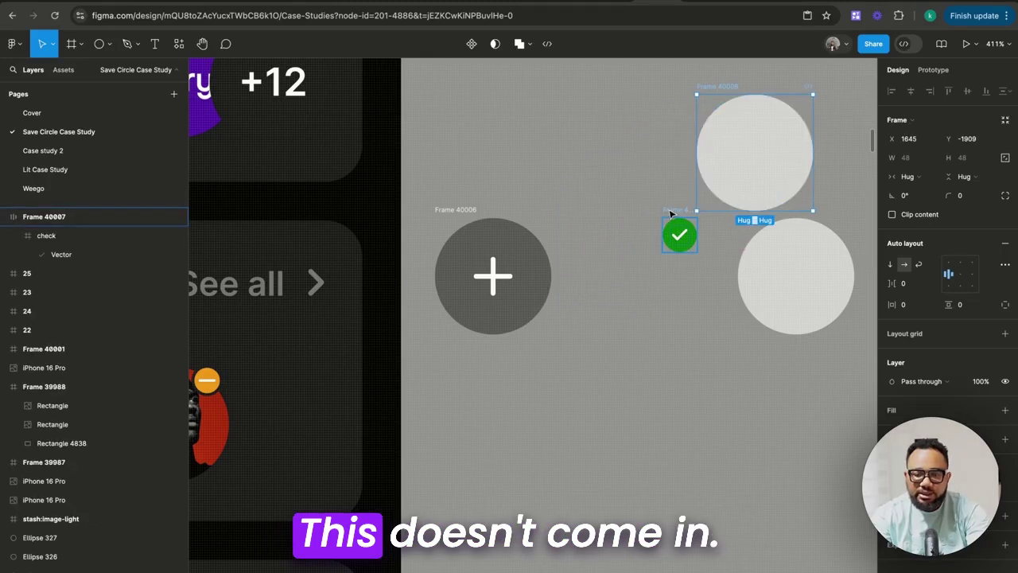
# Nest the green check badge absolutely at the grey circle's top-right, then place that circle beside the plus
pyautogui.click(672, 222)
pyautogui.scroll(3, 671, 212)
pyautogui.hscroll(3, 671, 211)
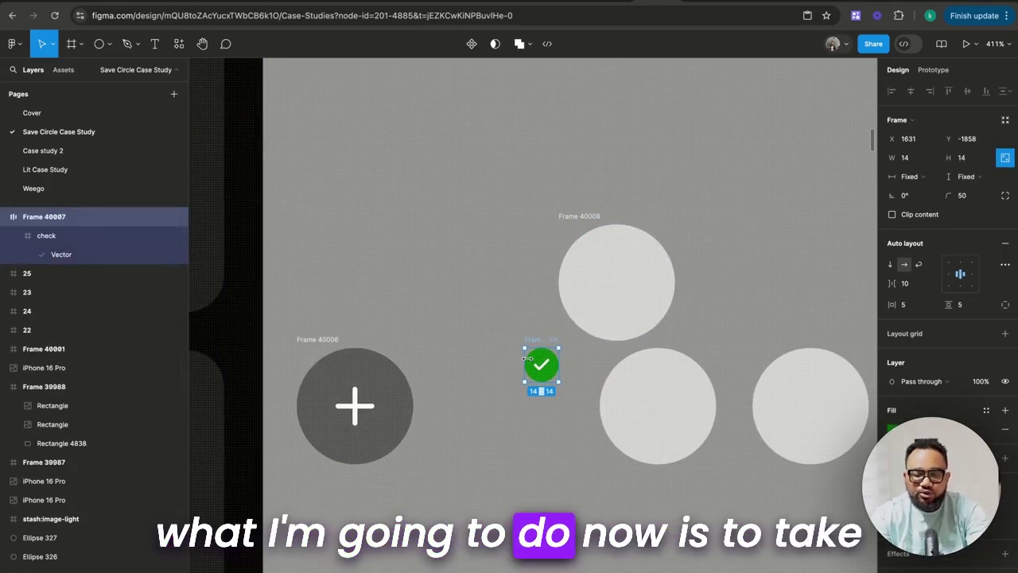
pyautogui.moveTo(535, 343); pyautogui.dragTo(606, 236)
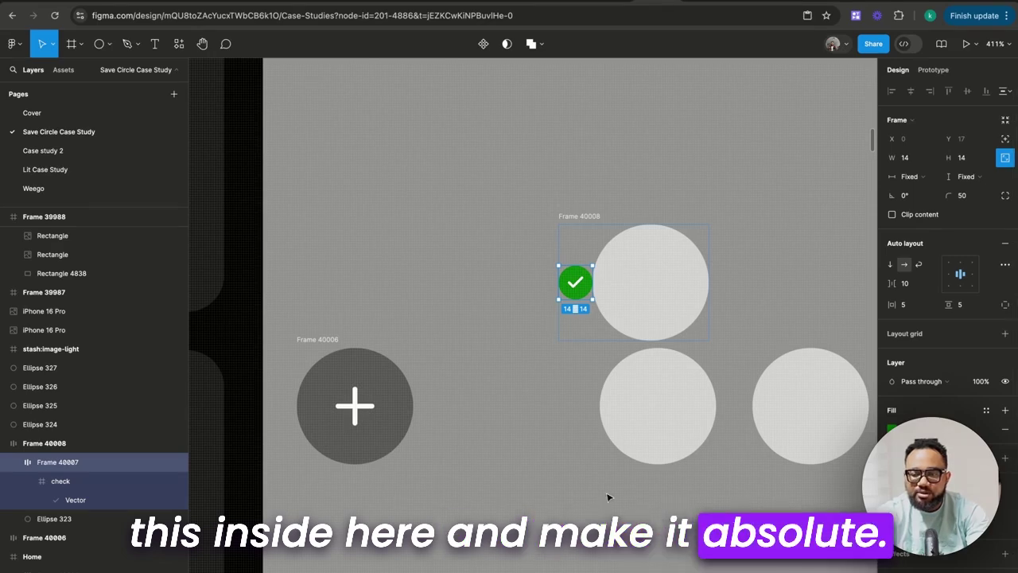
pyautogui.click(1005, 138)
pyautogui.moveTo(574, 284); pyautogui.dragTo(656, 244)
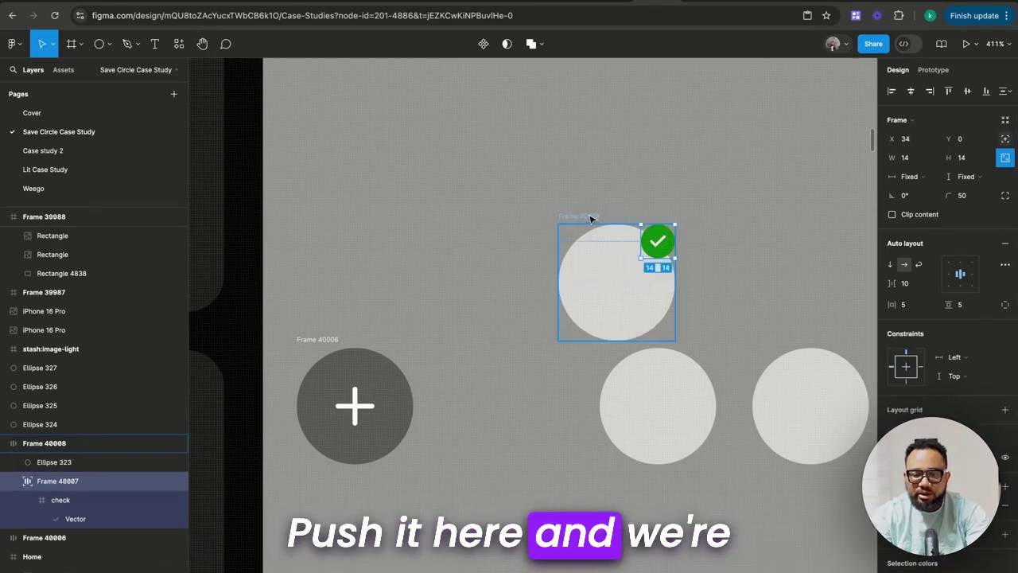
pyautogui.moveTo(591, 219); pyautogui.dragTo(463, 343)
# Delete the four remaining plain circles, Ellipses 324–327
pyautogui.scroll(-5, 624, 329)
pyautogui.scroll(3, 567, 376)
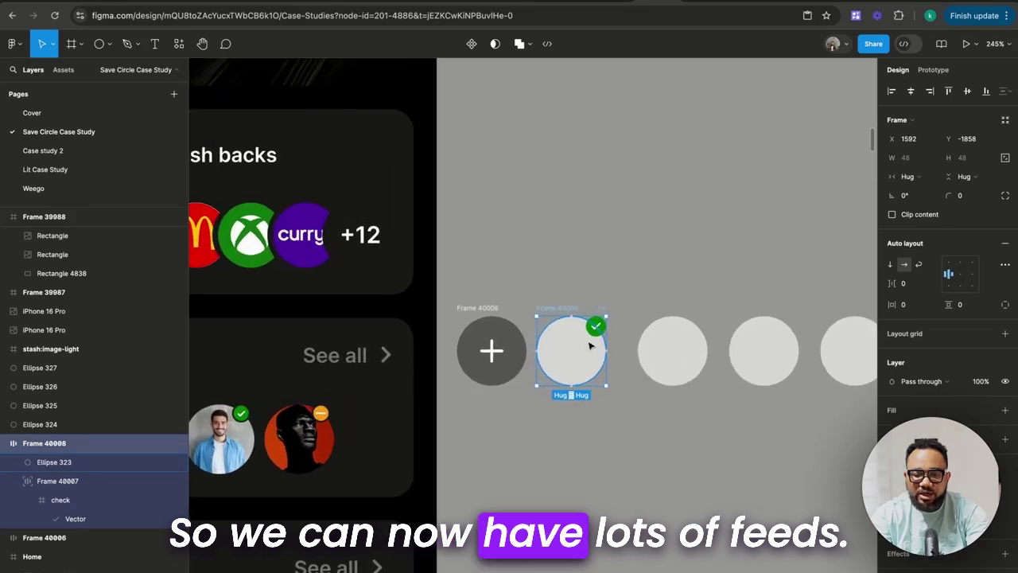
pyautogui.moveTo(637, 277); pyautogui.dragTo(799, 475)
pyautogui.press('Delete')
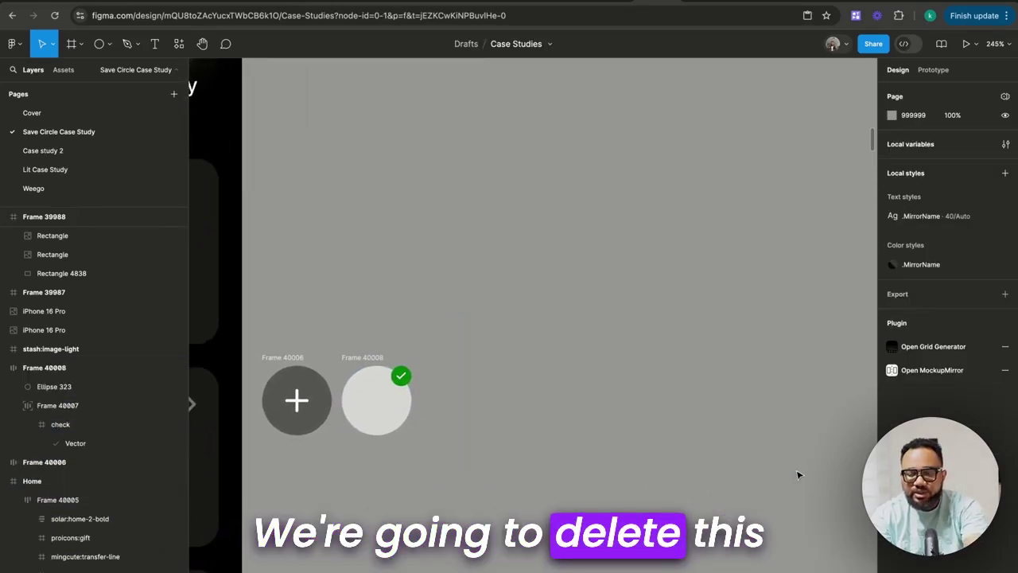
# Duplicate the badged circle frame, Frame 40008, to make more check-badged circles
pyautogui.click(377, 363)
pyautogui.hotkey('ctrl', 'd')
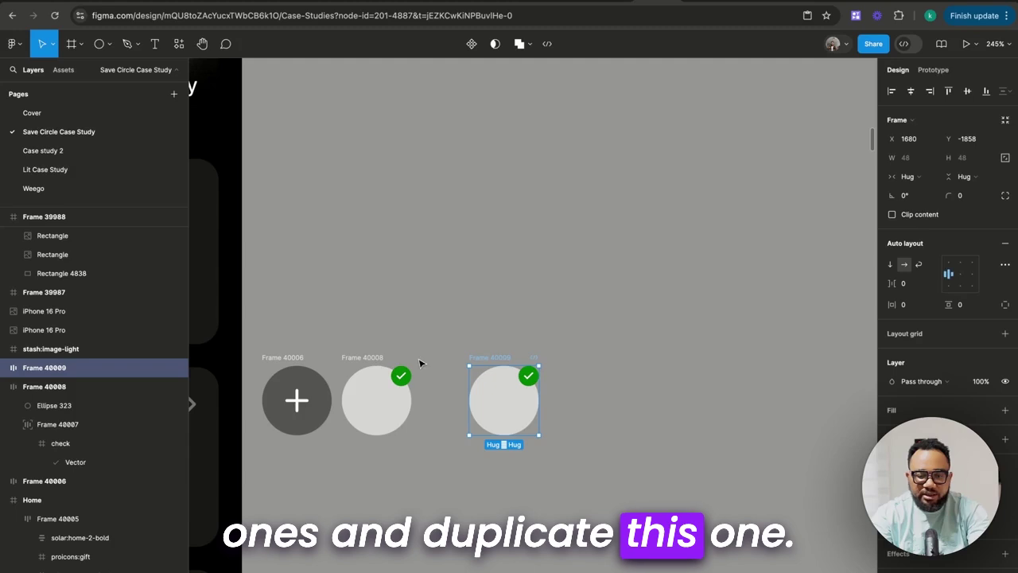
pyautogui.hotkey('ctrl', 'd')
pyautogui.hotkey('ctrl', 'd')
pyautogui.hotkey('ctrl', 'd')
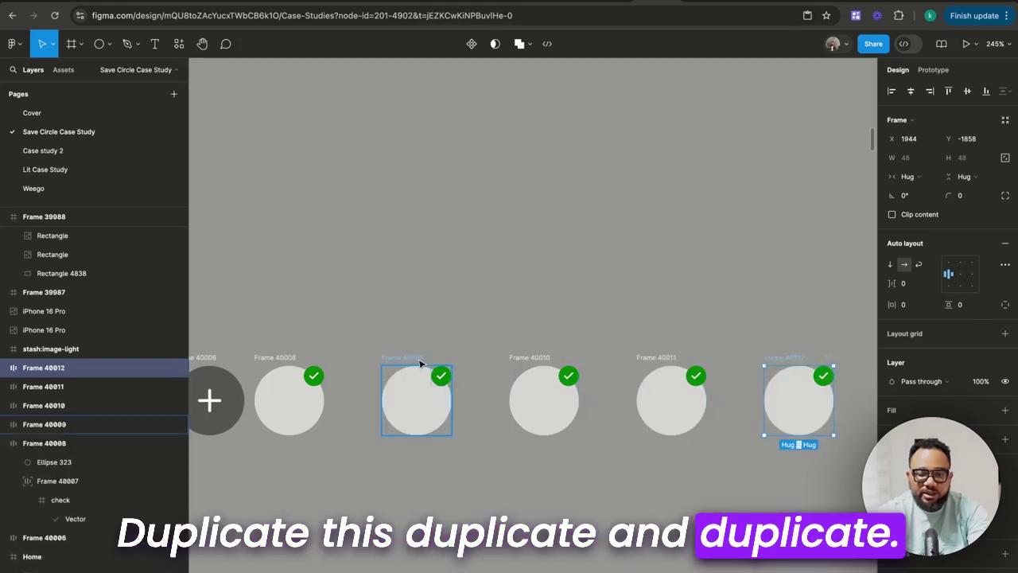
pyautogui.scroll(-3, 414, 362)
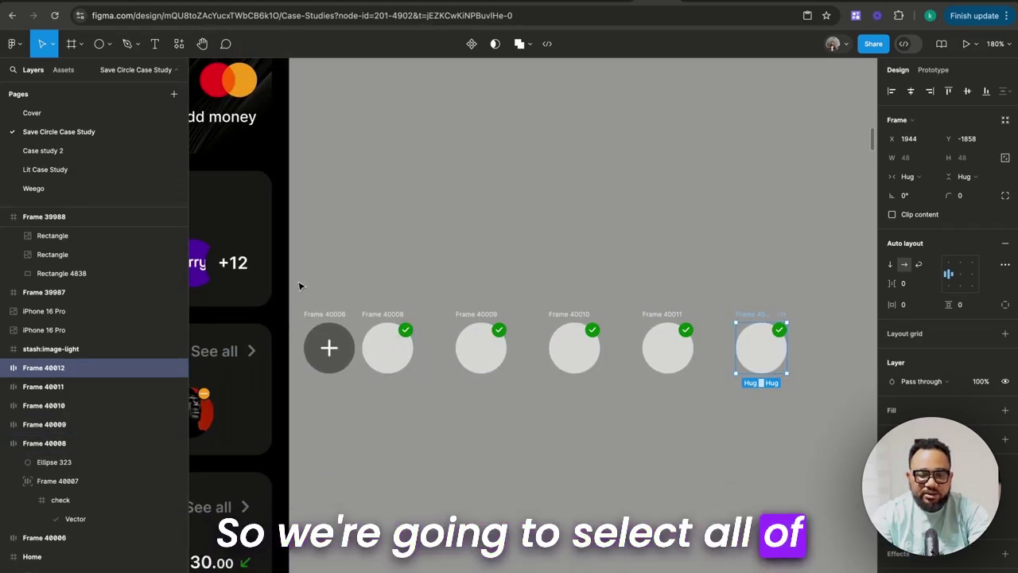
# Wrap the plus and the badged circles in a horizontal auto layout row with 11 spacing
pyautogui.moveTo(301, 283); pyautogui.dragTo(825, 432)
pyautogui.hotkey('shift', 'a')
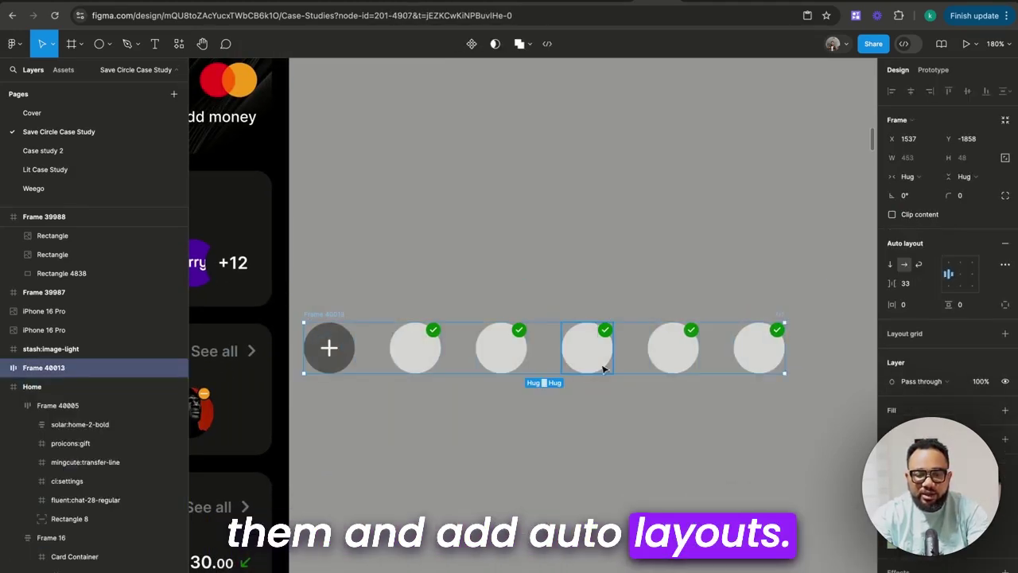
pyautogui.moveTo(544, 348); pyautogui.dragTo(491, 353)
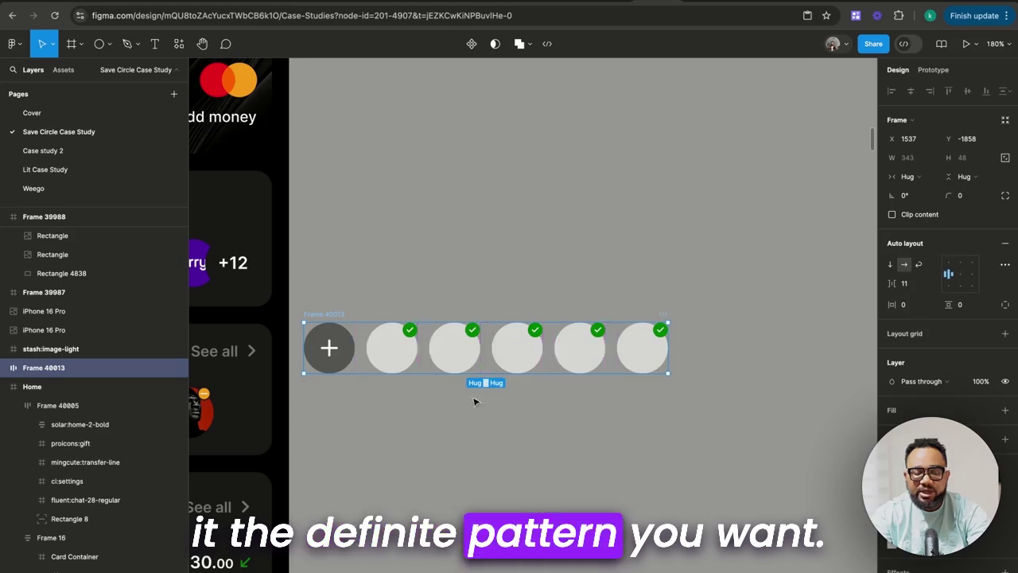
pyautogui.click(466, 438)
pyautogui.scroll(-3, 466, 438)
pyautogui.scroll(-4, 466, 439)
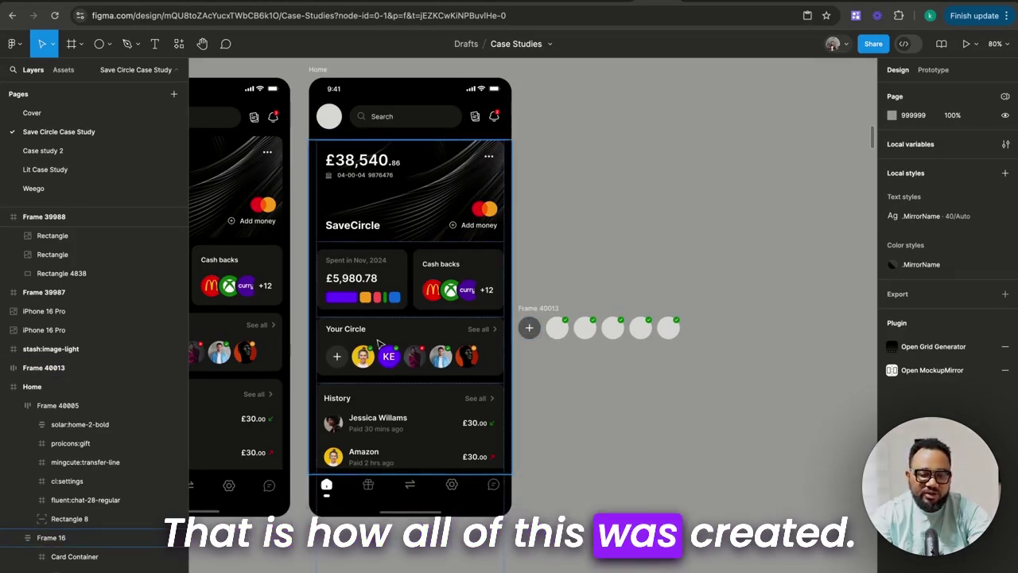
# Delete the practice circle row, Frame 40013
pyautogui.click(557, 315)
pyautogui.press('Delete')
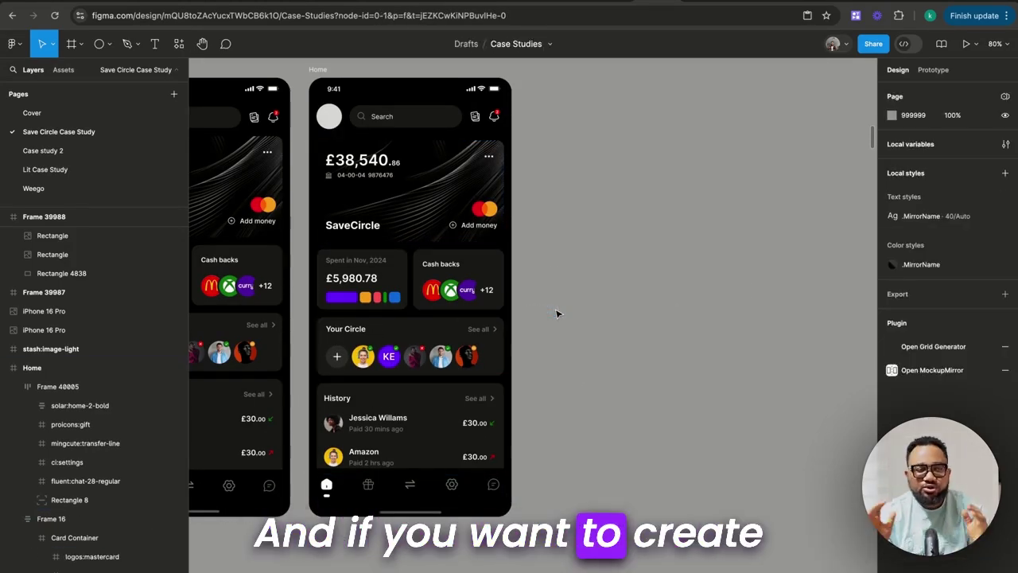
pyautogui.hscroll(-2, 557, 313)
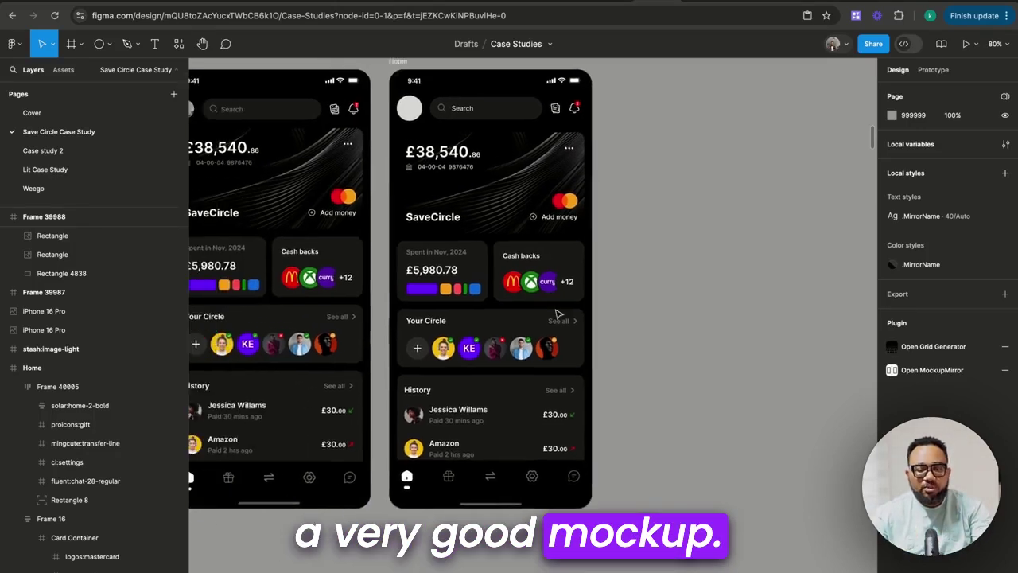
pyautogui.hscroll(-3, 556, 315)
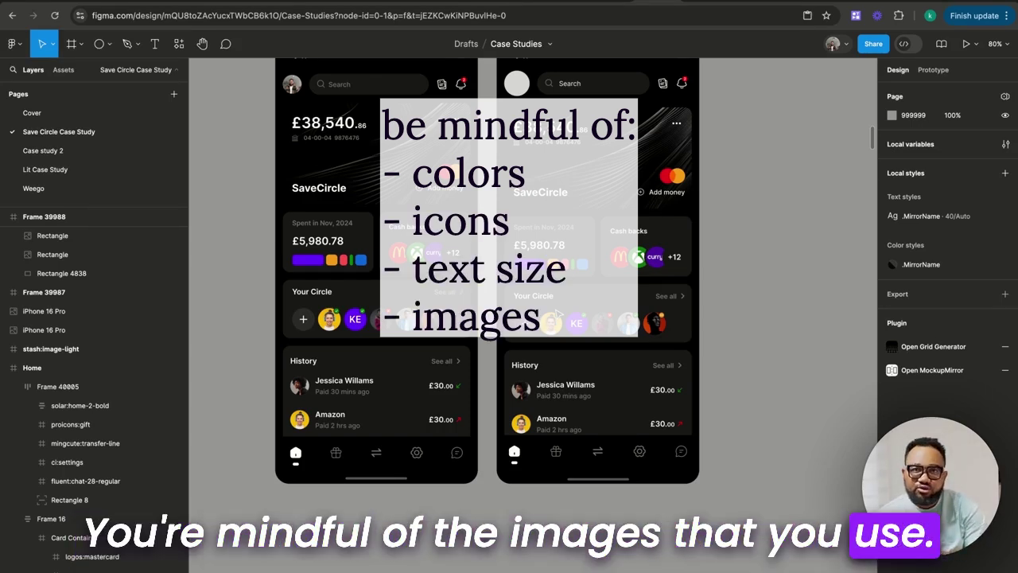
# Inspect the Cash backs card's auto layout padding and spacing on the Home mockup
pyautogui.scroll(2, 560, 313)
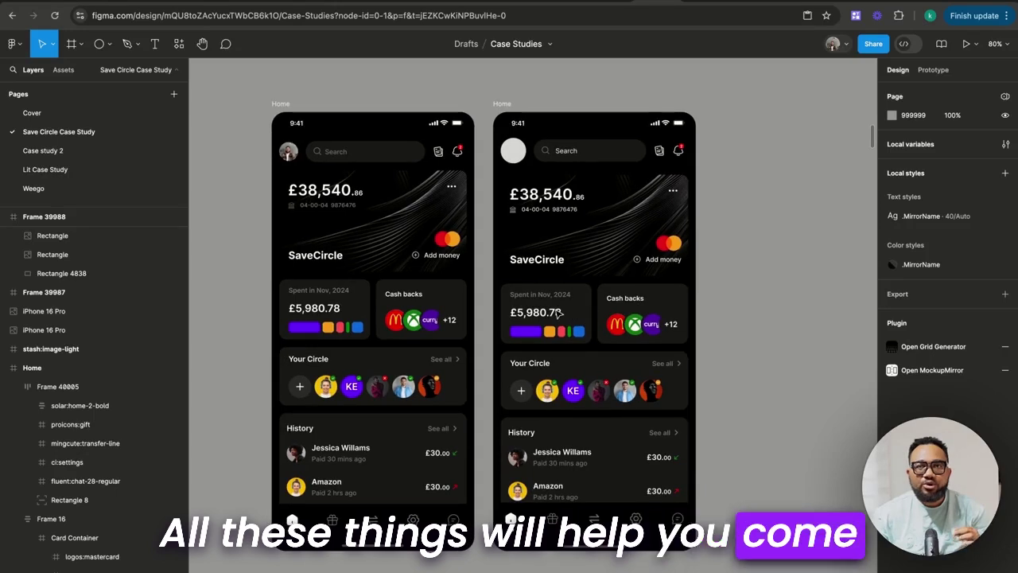
pyautogui.scroll(2, 559, 314)
pyautogui.hscroll(-2, 559, 313)
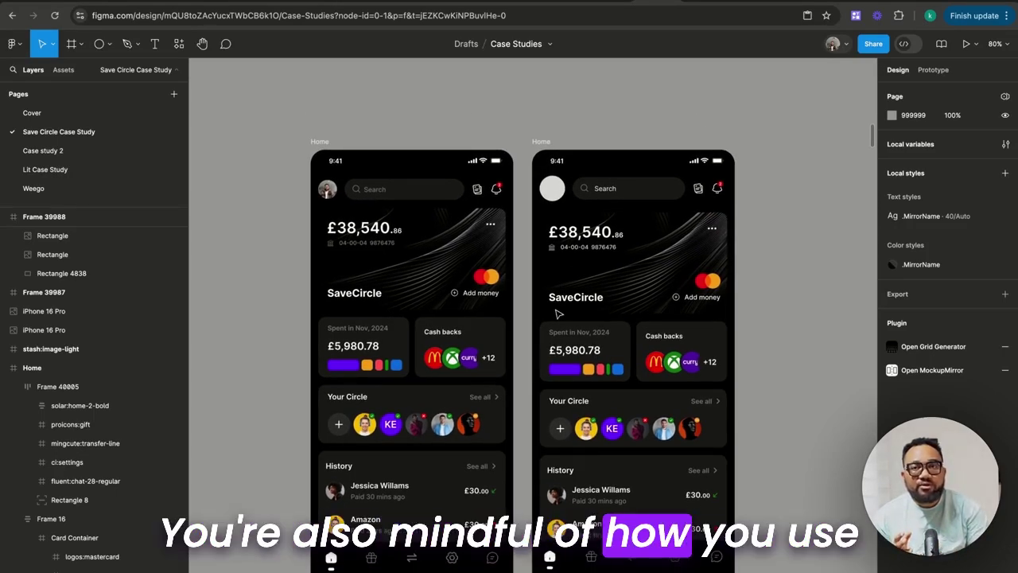
pyautogui.doubleClick(665, 346)
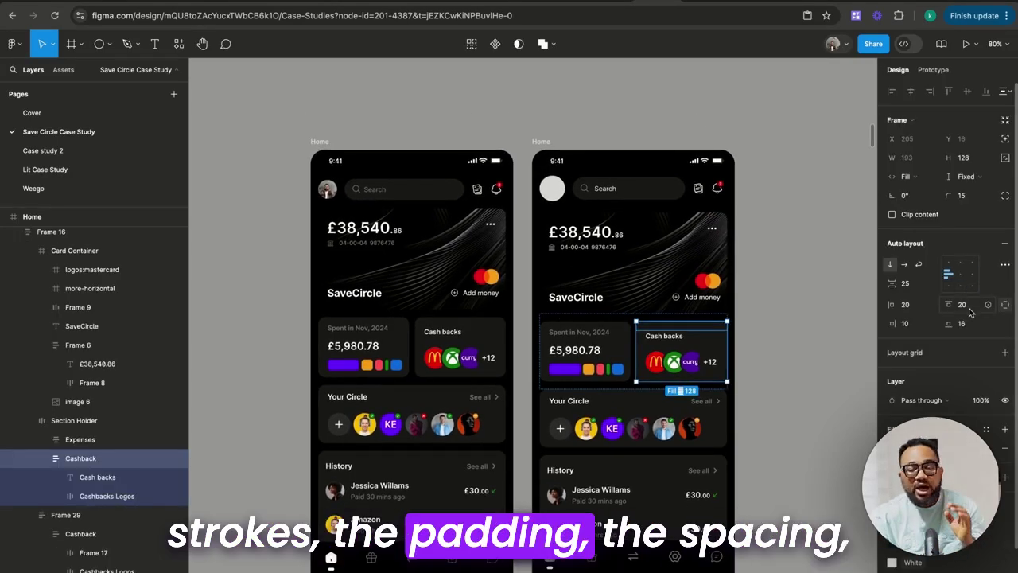